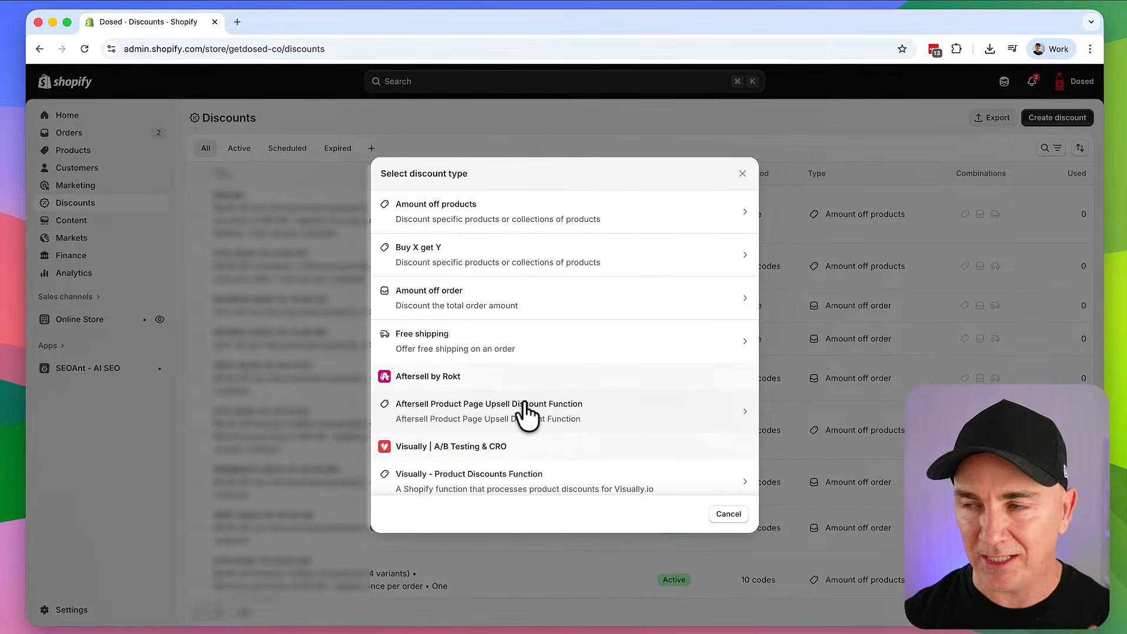
# Start an Amount off products discount, trying Automatic before settling on the Discount code method
pyautogui.click(510, 222)
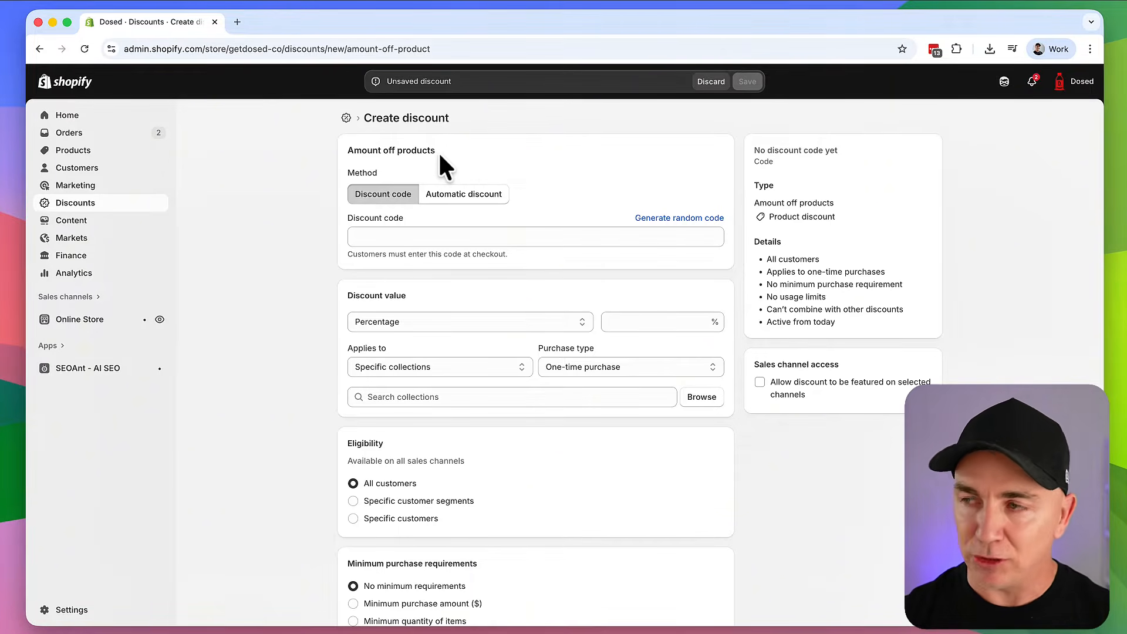
pyautogui.click(449, 194)
pyautogui.click(394, 193)
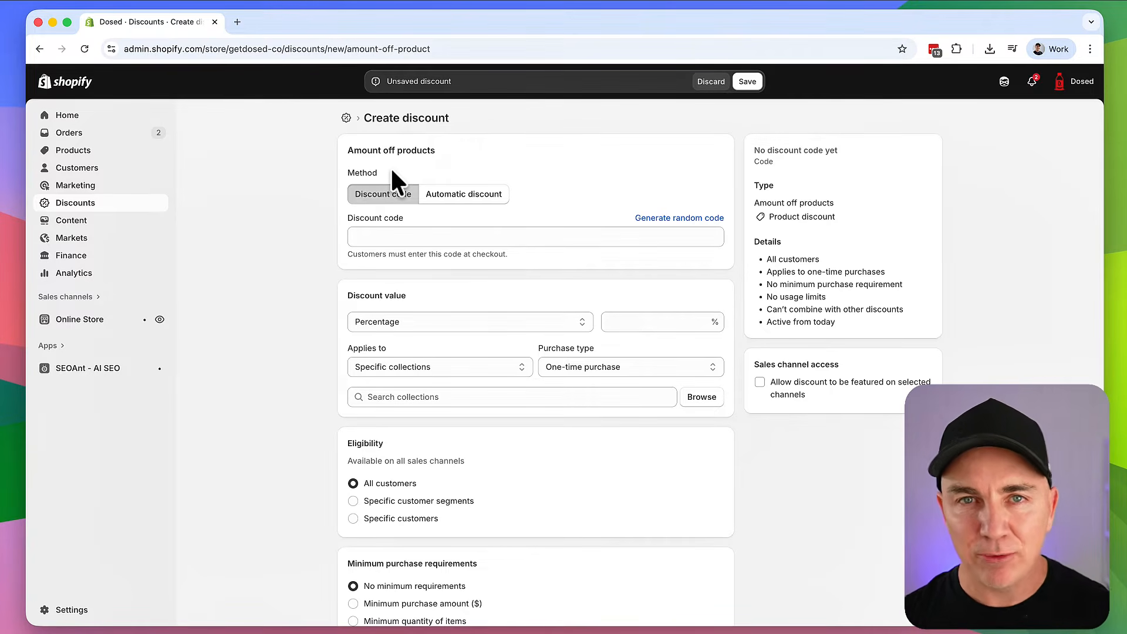
pyautogui.click(467, 195)
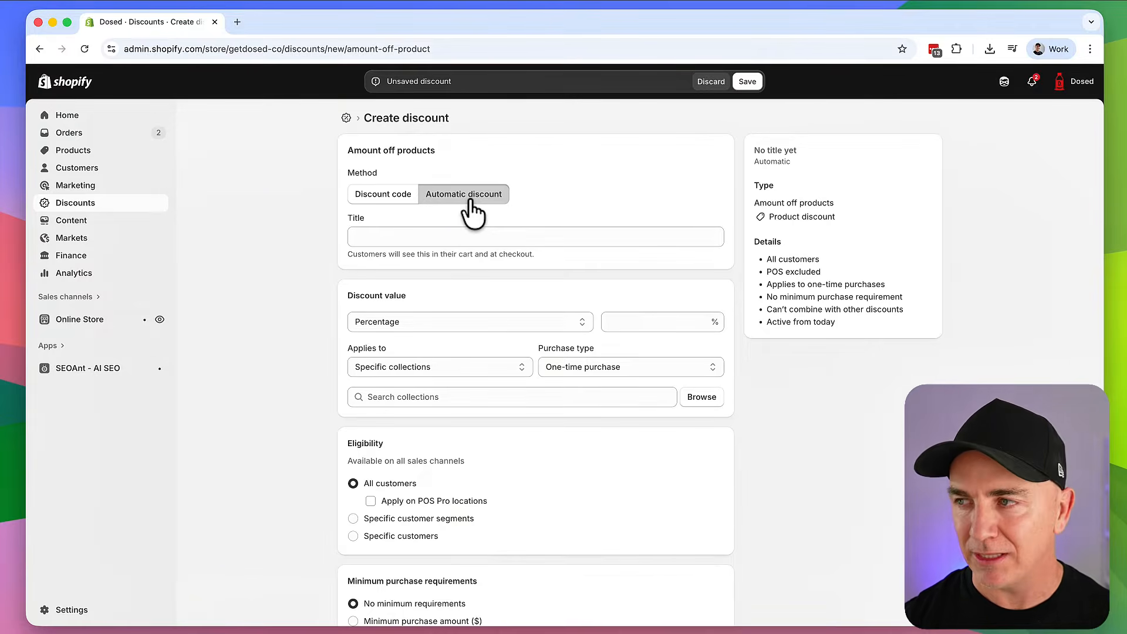
pyautogui.click(387, 195)
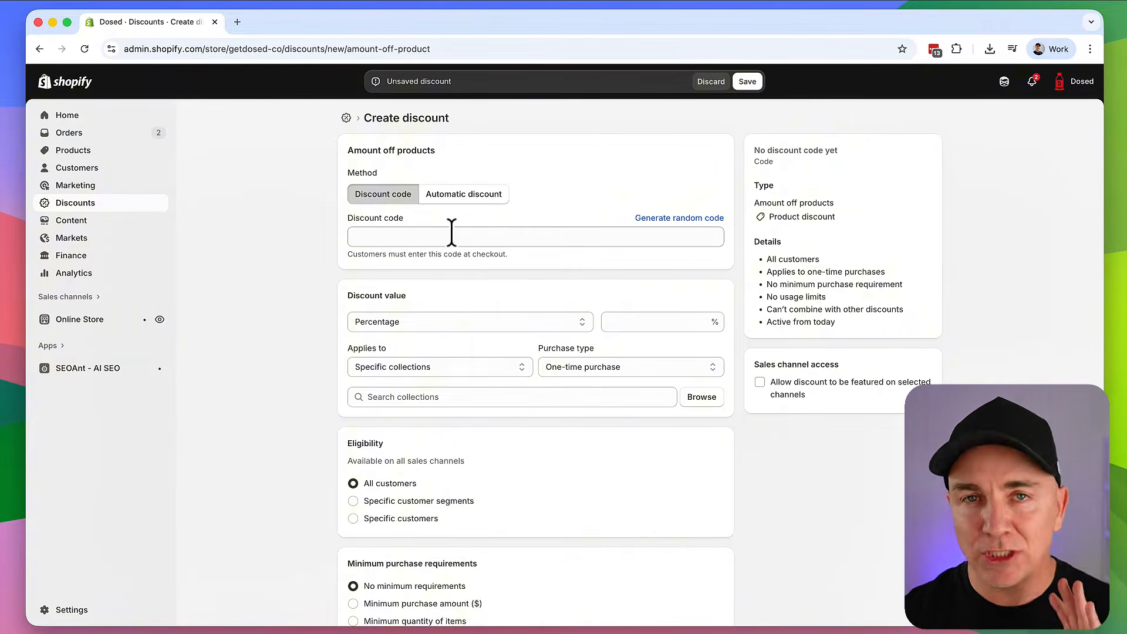
# Enter a custom discount code, then replace it with a randomly generated code
pyautogui.click(451, 233)
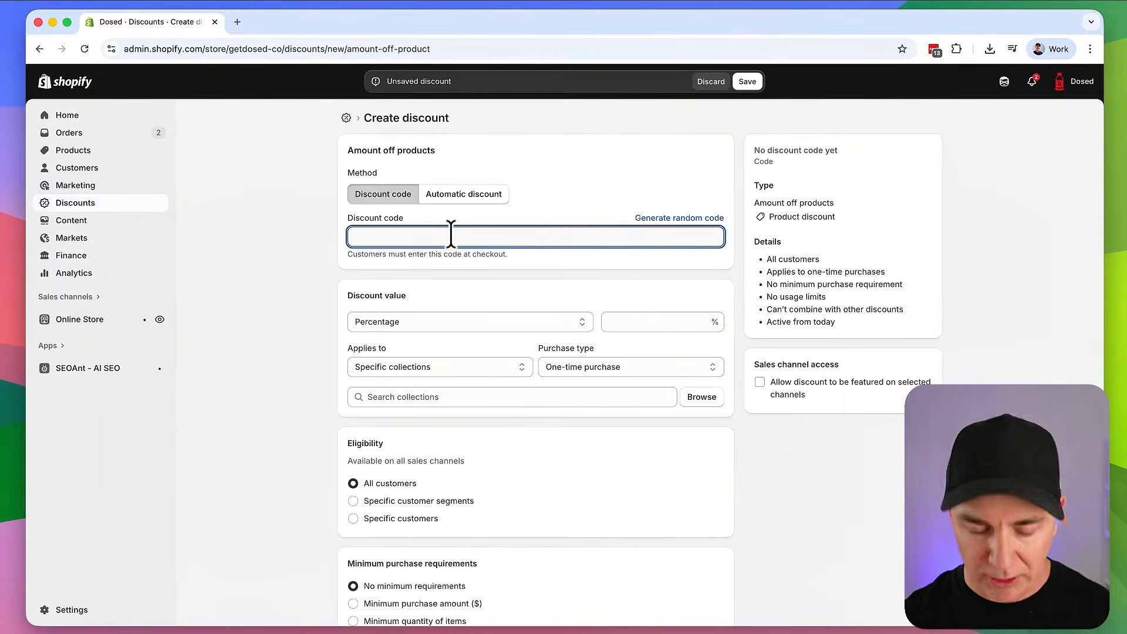
pyautogui.write('THANKSBRENDAN')
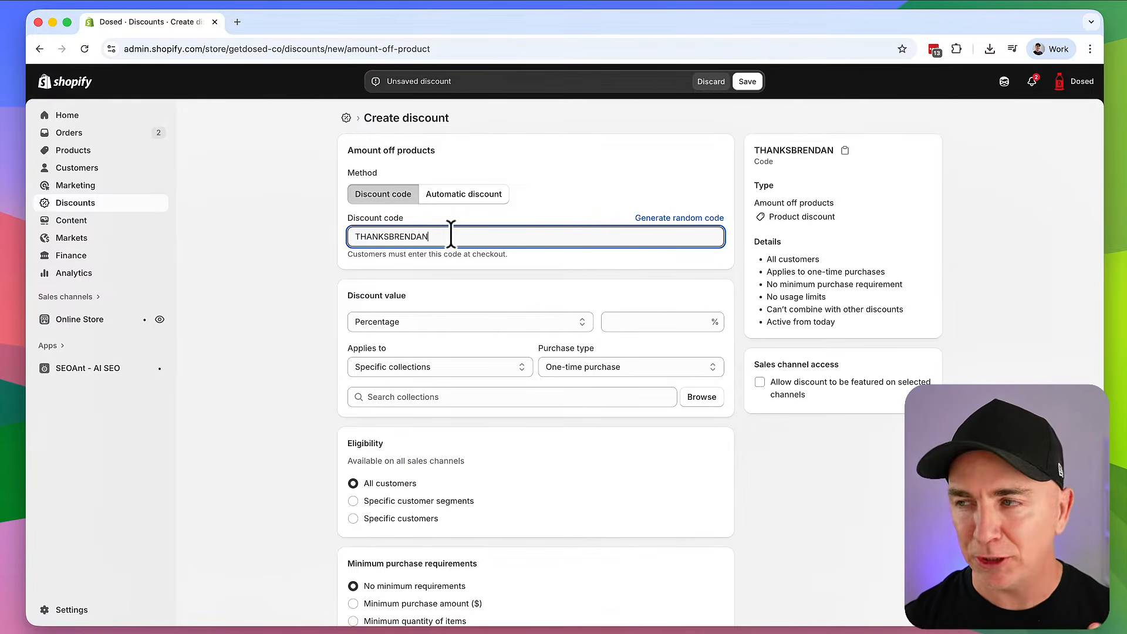
pyautogui.click(614, 195)
pyautogui.click(676, 218)
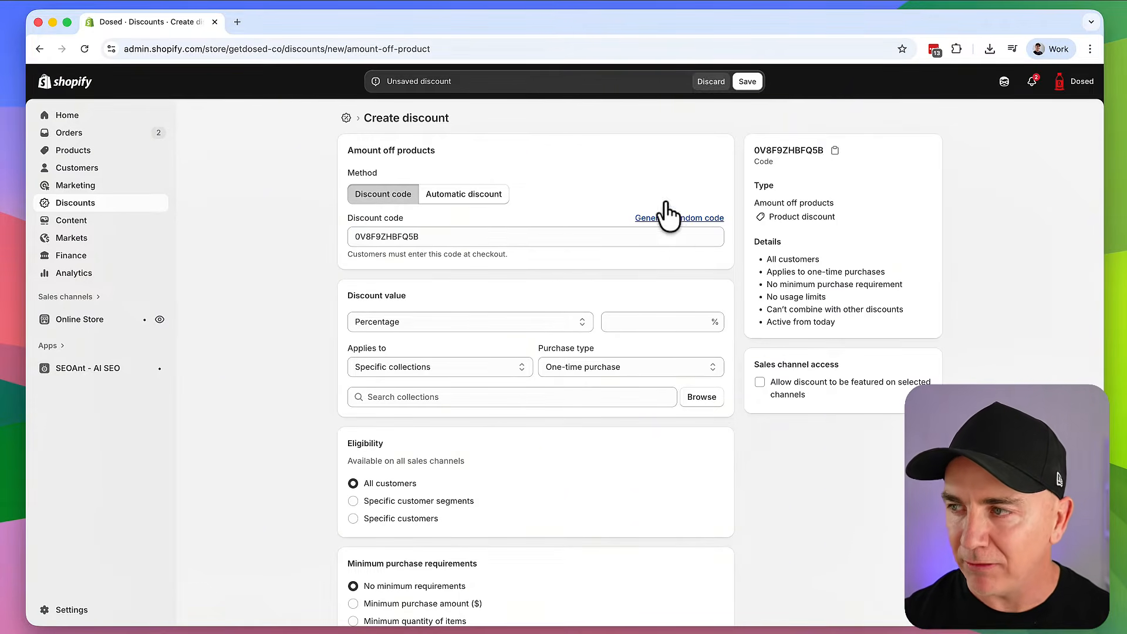
pyautogui.moveTo(452, 238); pyautogui.dragTo(337, 239)
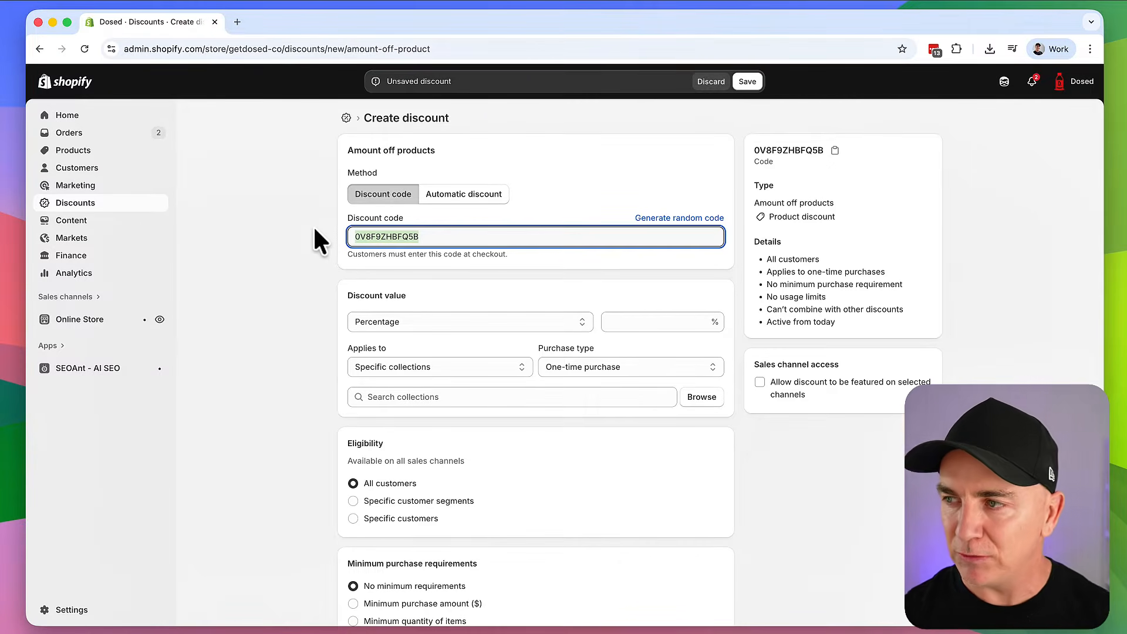
# Preview the Automatic discount method again, then return to the Discount code method
pyautogui.click(530, 193)
pyautogui.scroll(-4, 525, 205)
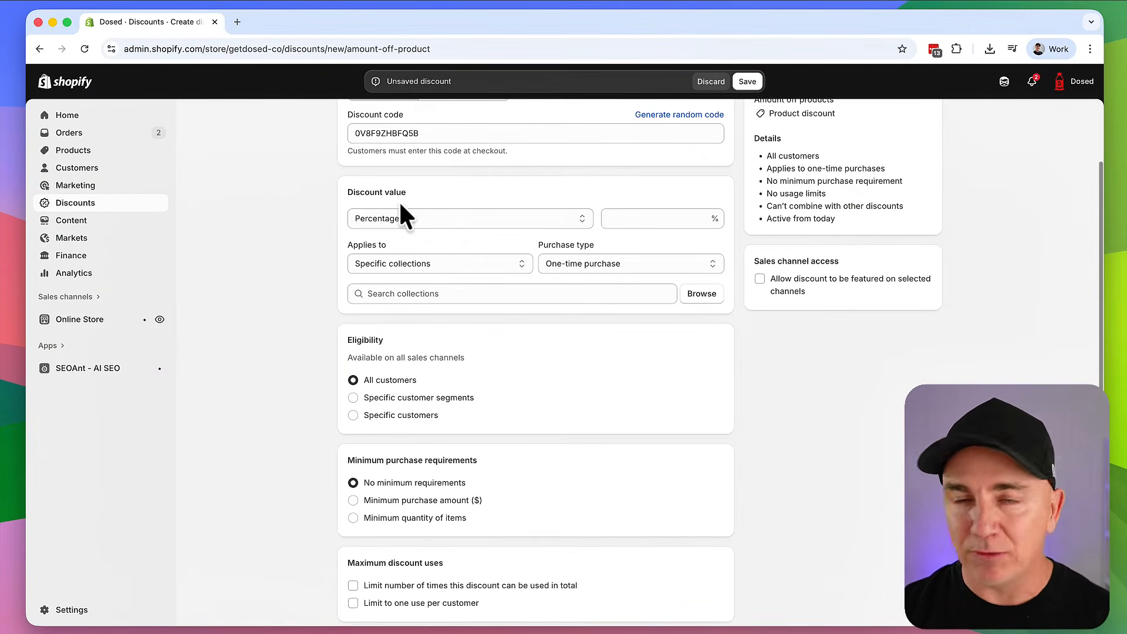
pyautogui.scroll(2, 384, 203)
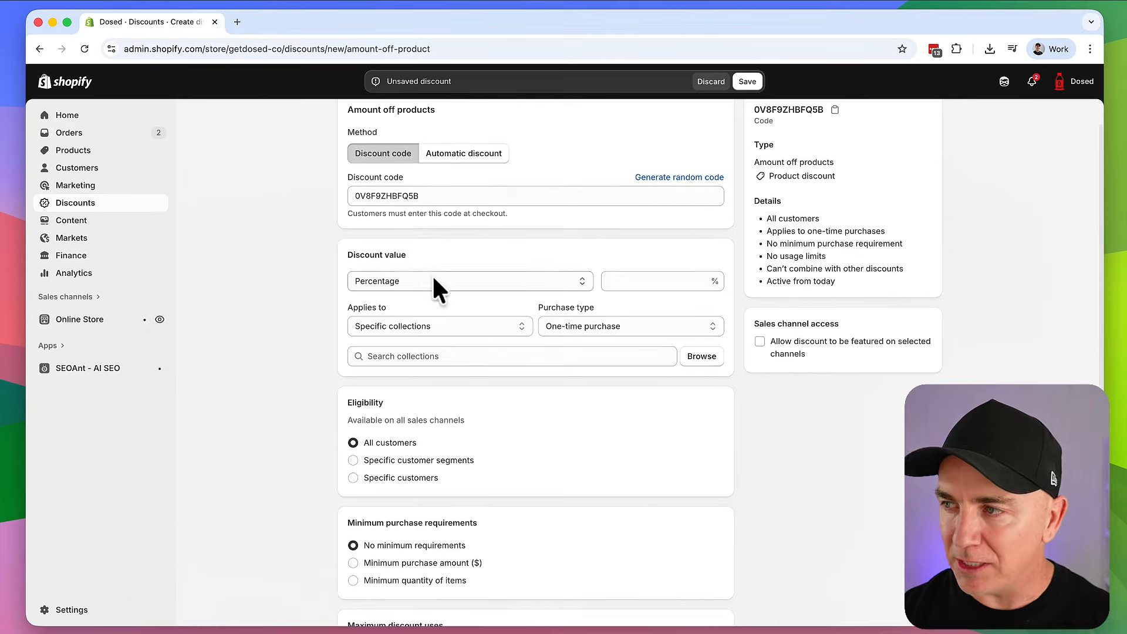
pyautogui.click(458, 154)
pyautogui.click(385, 156)
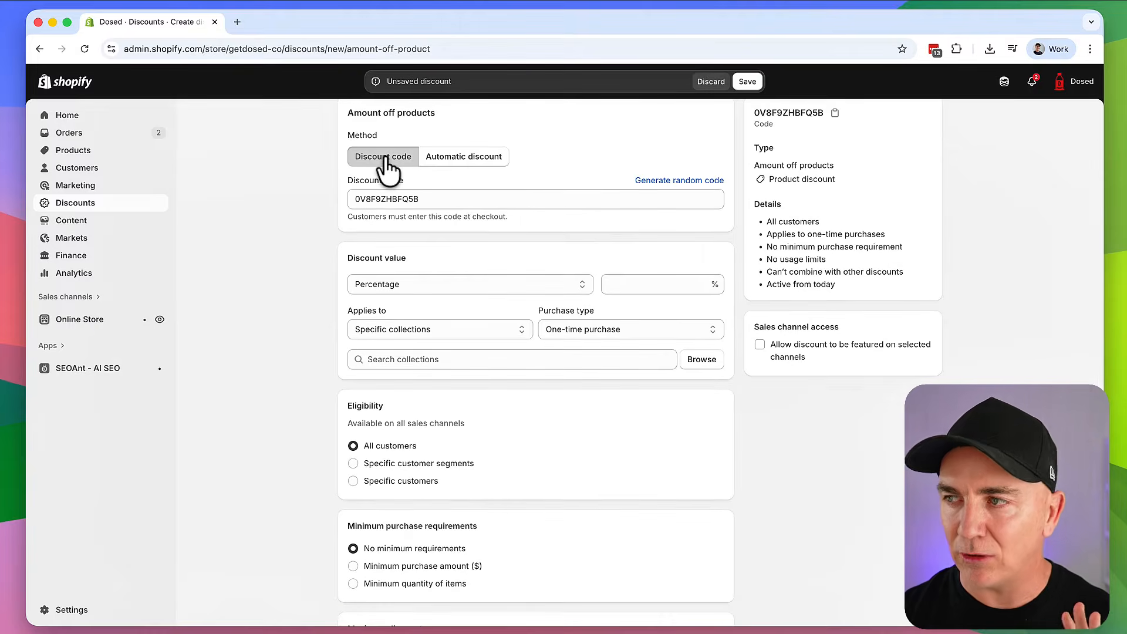
pyautogui.scroll(-2, 514, 196)
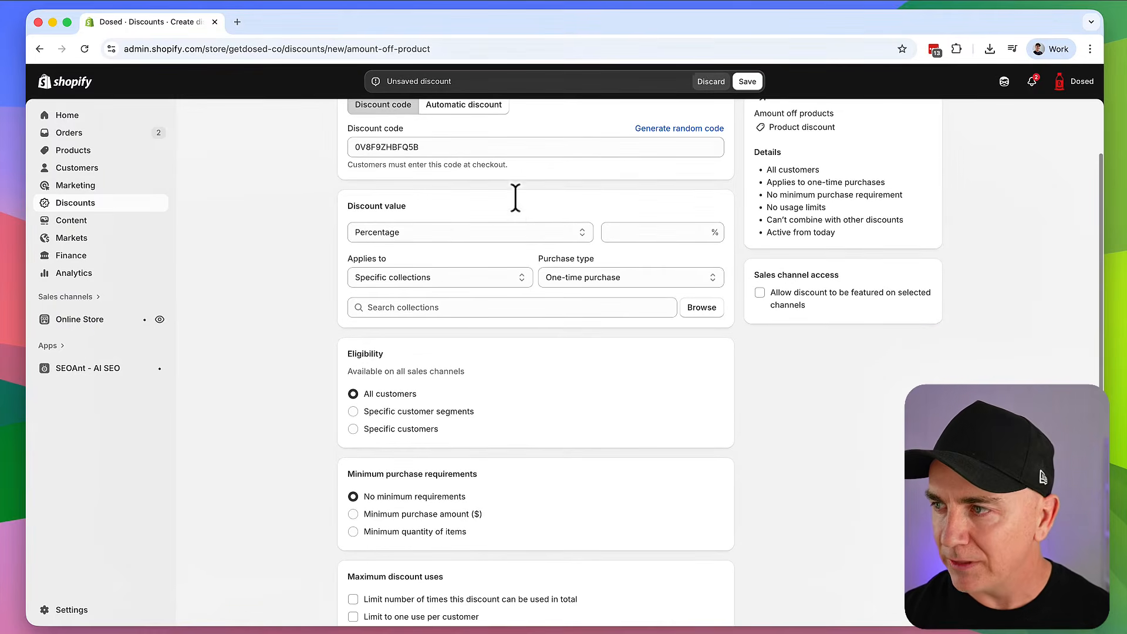
# Try Fixed amount, then set the discount value to Percentage at 10%
pyautogui.click(391, 232)
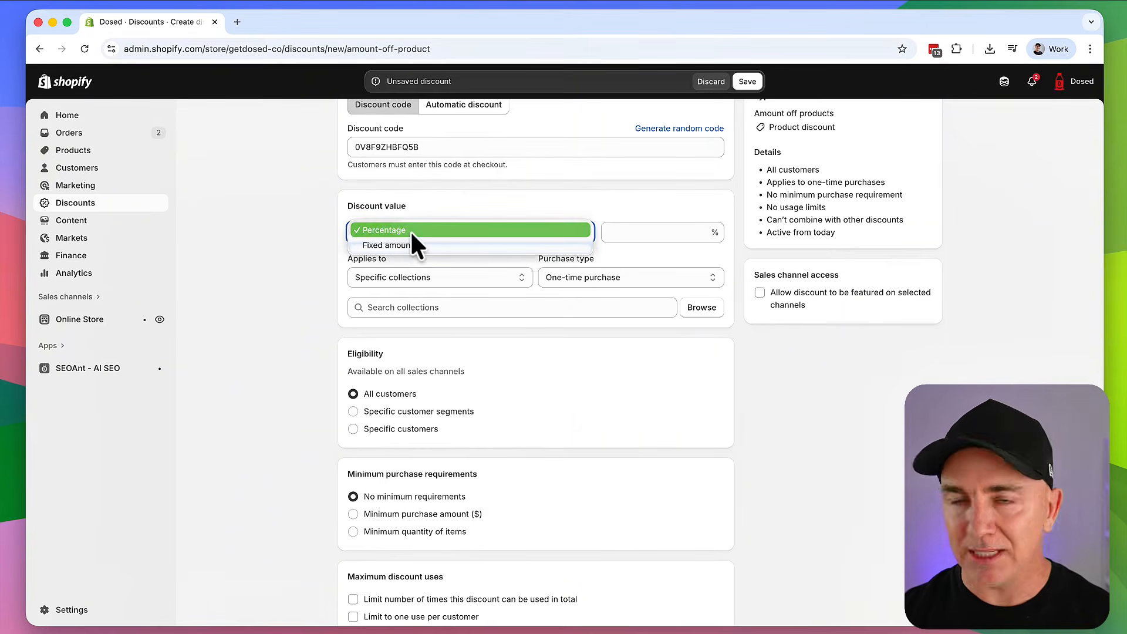
pyautogui.click(407, 247)
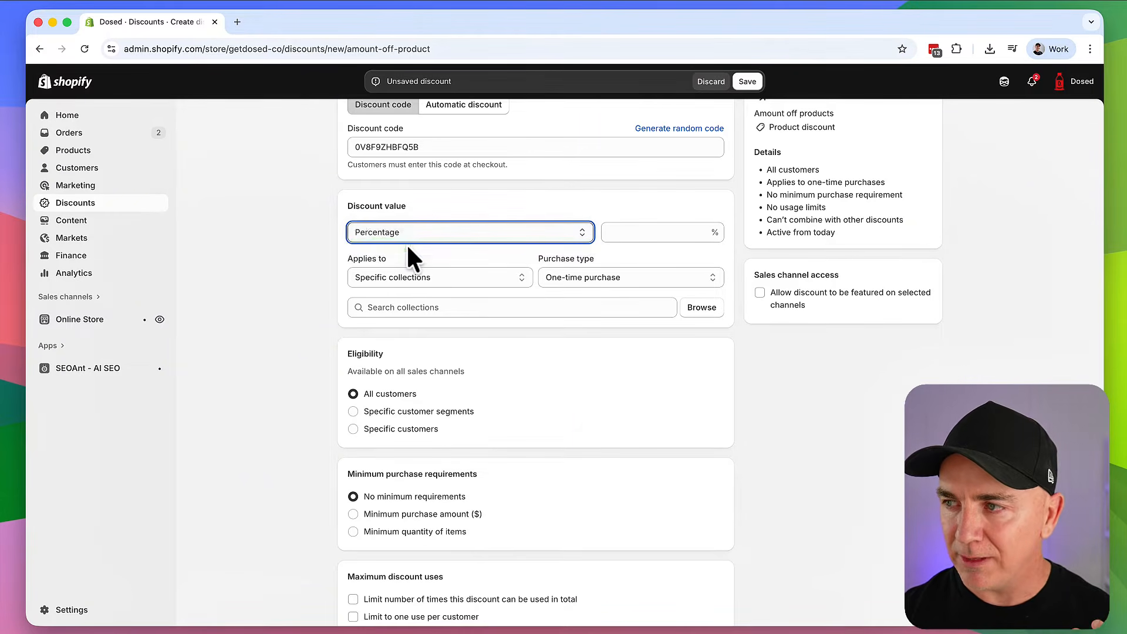
pyautogui.click(405, 235)
pyautogui.click(433, 198)
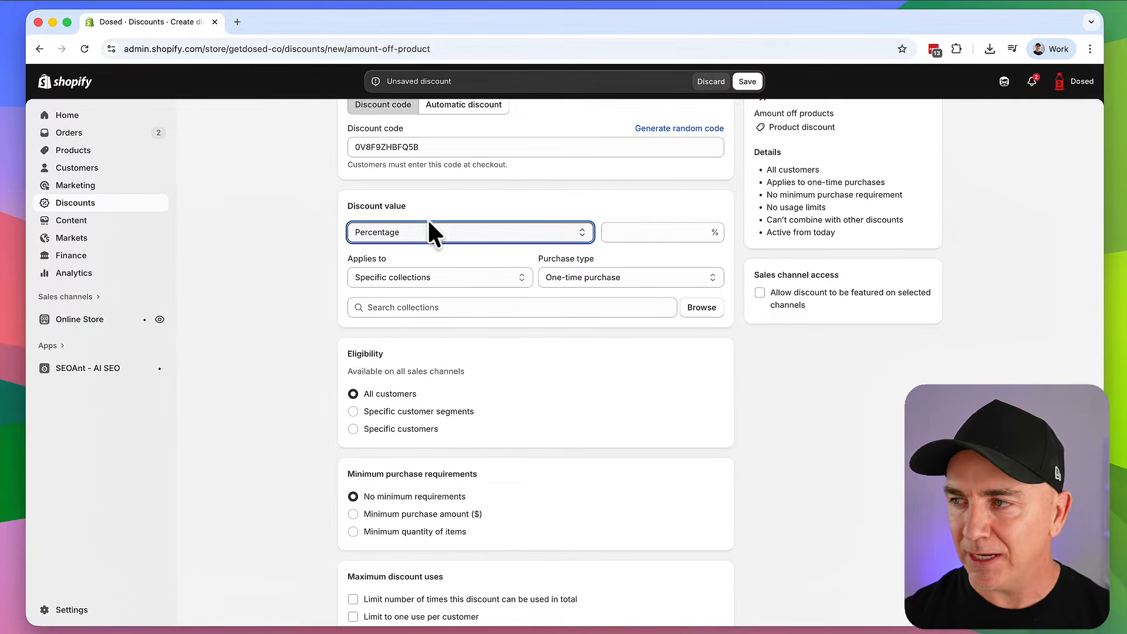
pyautogui.click(428, 230)
pyautogui.click(431, 218)
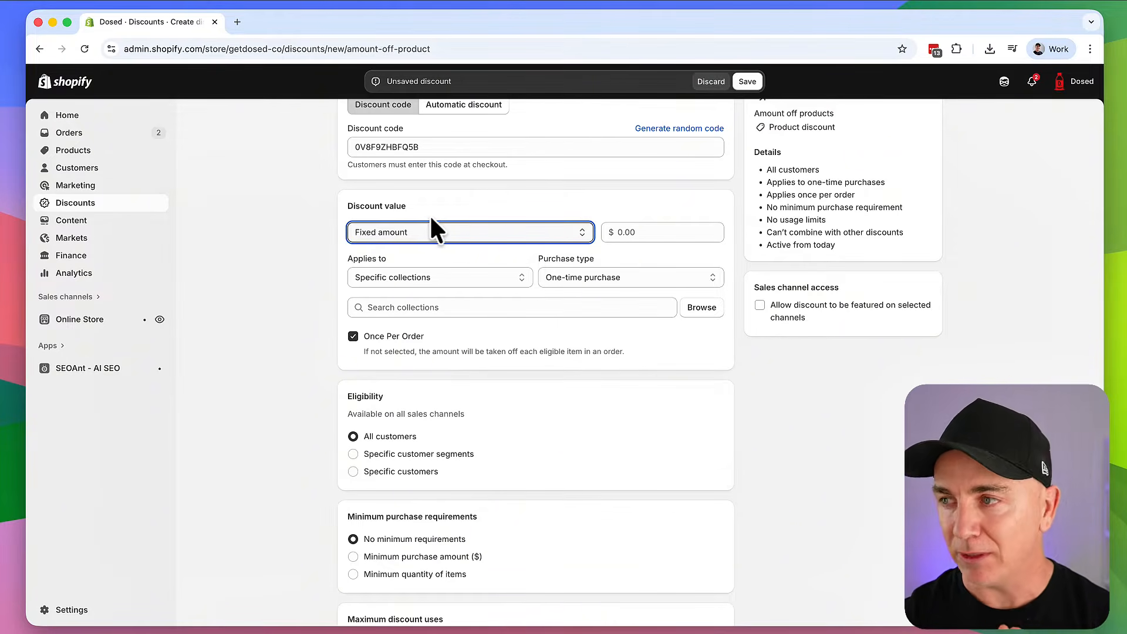
pyautogui.click(431, 220)
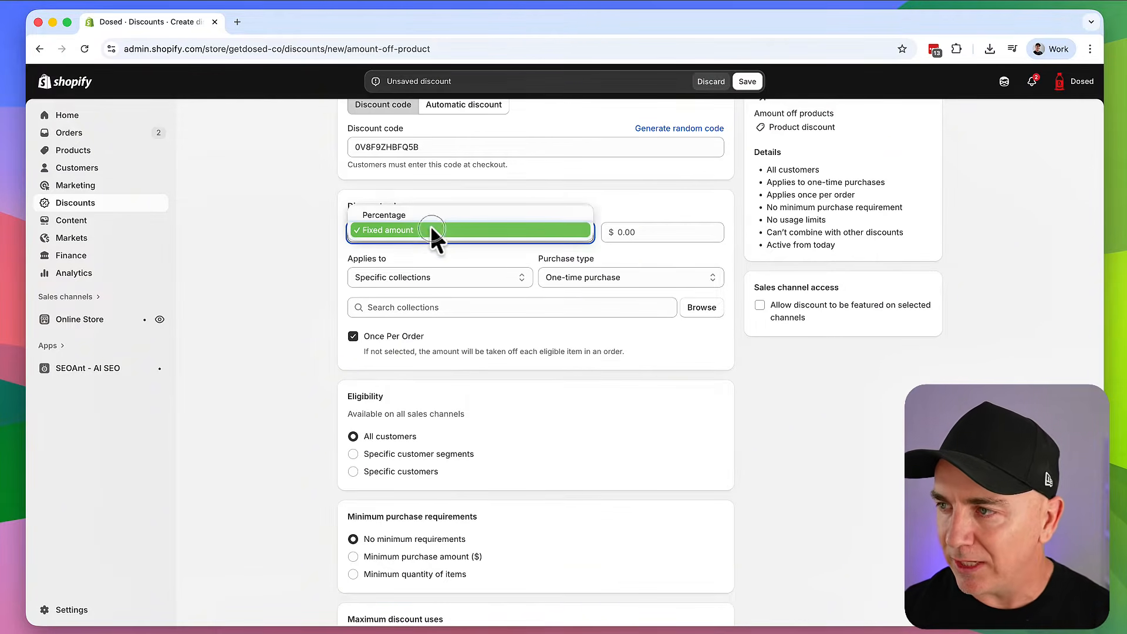
pyautogui.click(424, 215)
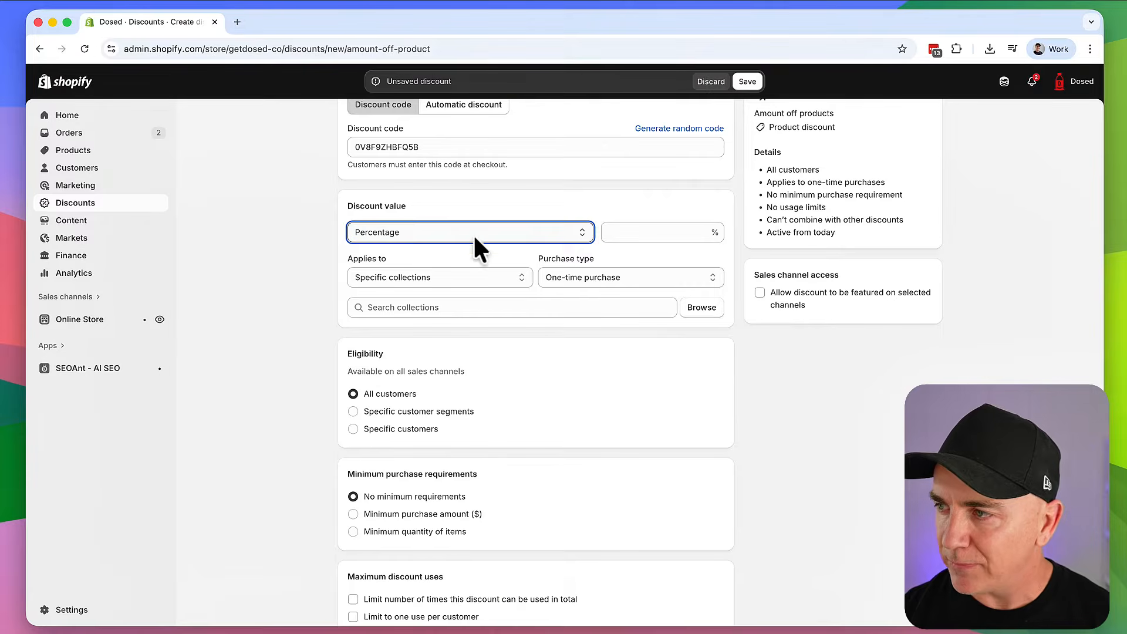
pyautogui.click(670, 231)
pyautogui.write('10')
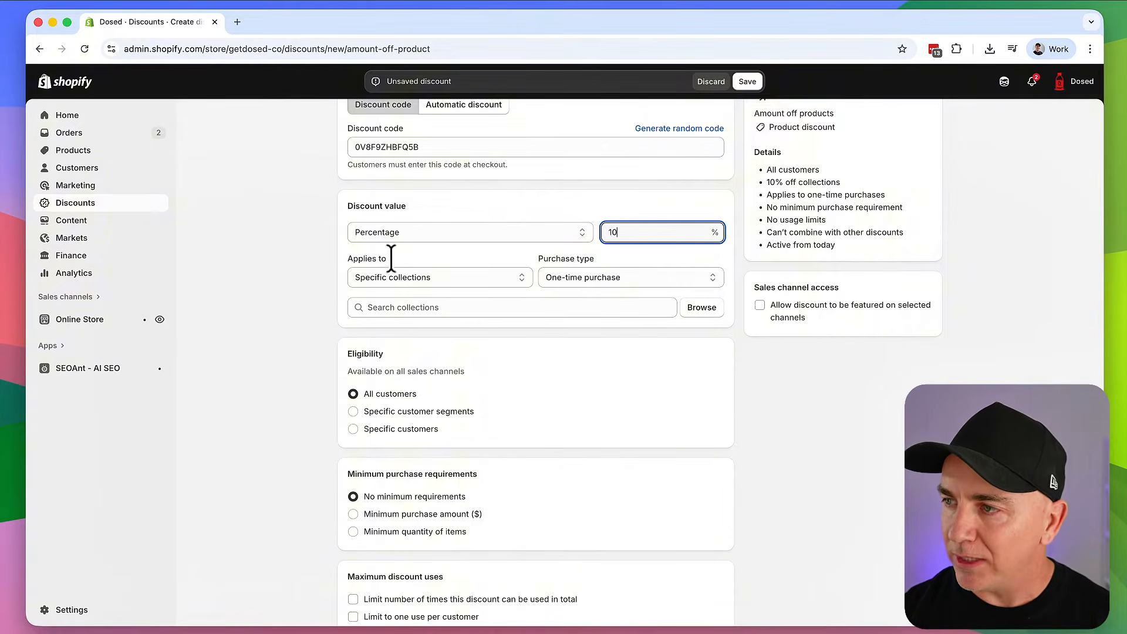
pyautogui.click(298, 246)
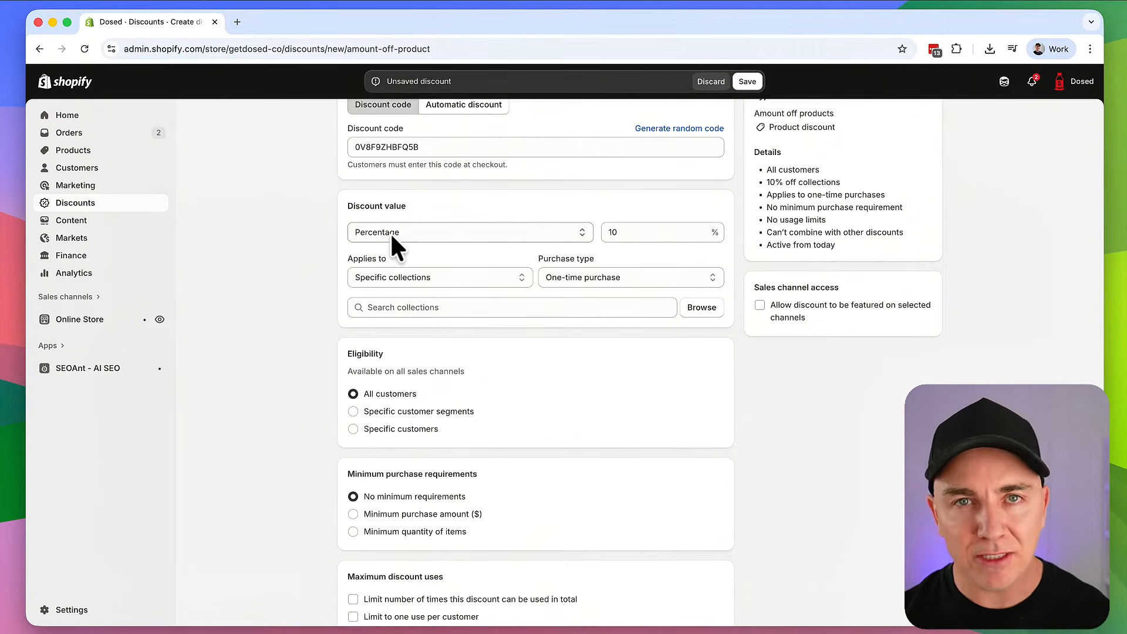
pyautogui.scroll(3, 328, 235)
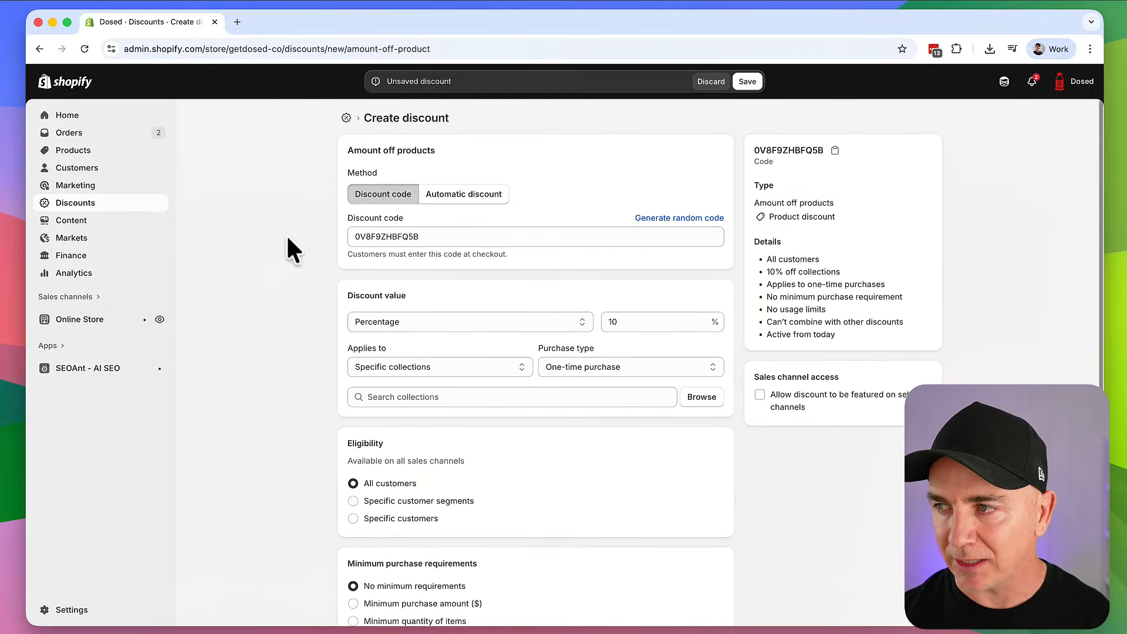
pyautogui.scroll(-3, 287, 244)
# Keep Applies to as Specific collections and add the Accessories collection
pyautogui.click(398, 236)
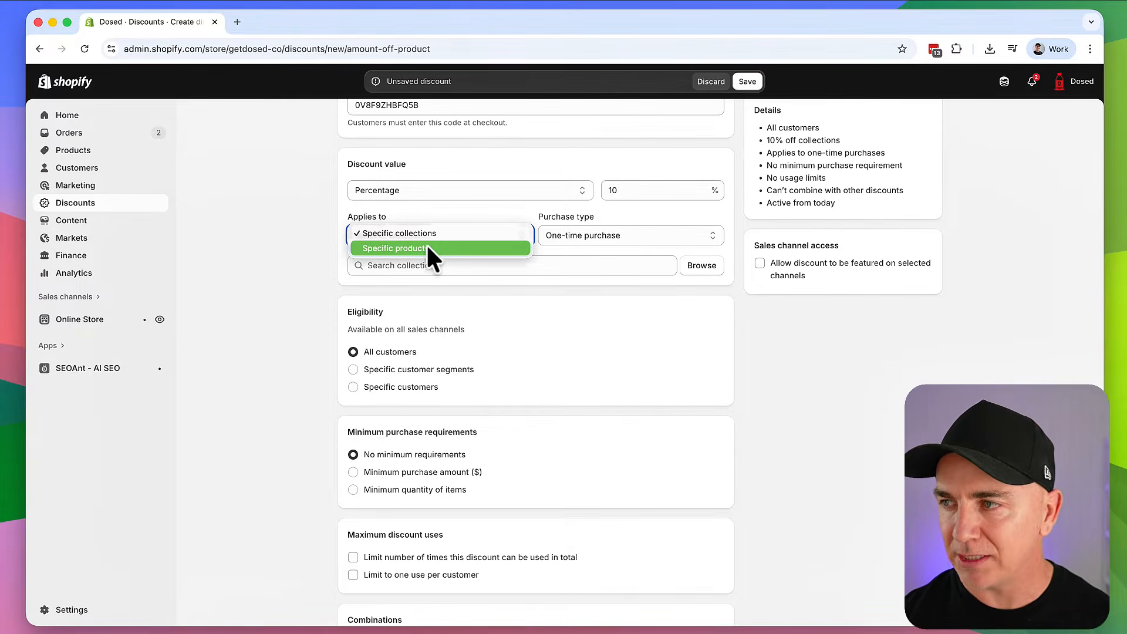
pyautogui.click(388, 232)
pyautogui.click(430, 269)
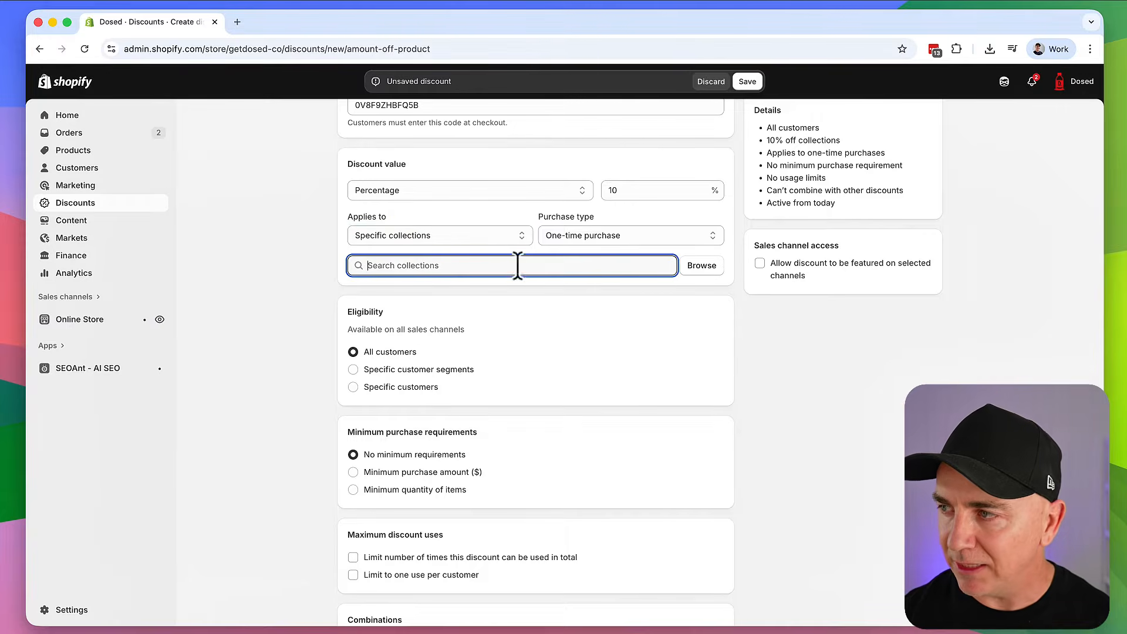
pyautogui.click(687, 269)
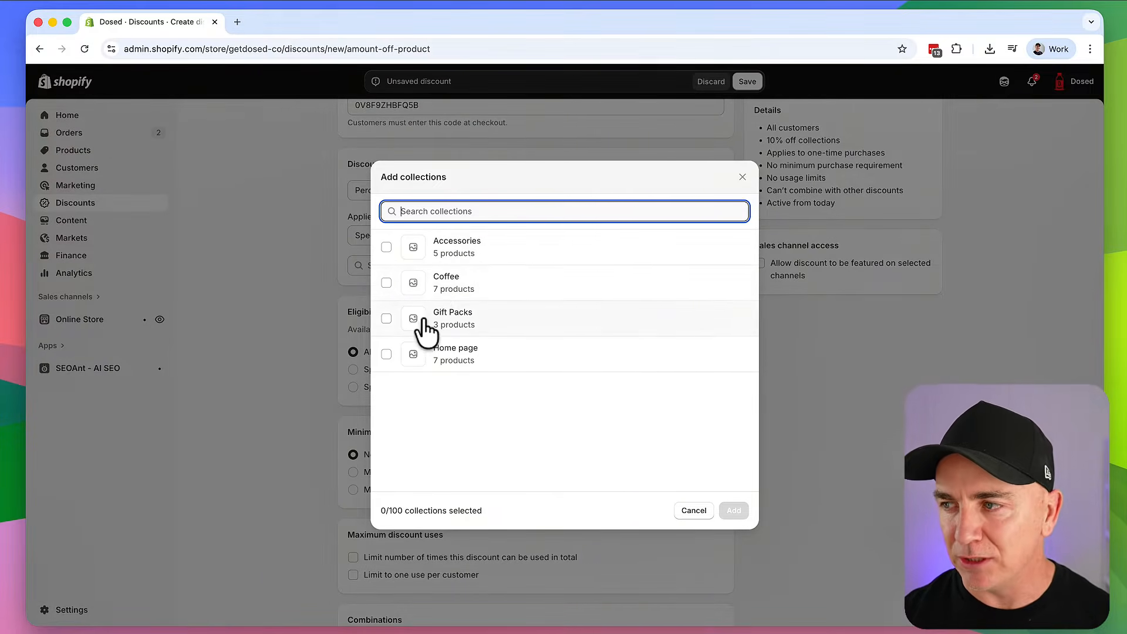
pyautogui.click(386, 247)
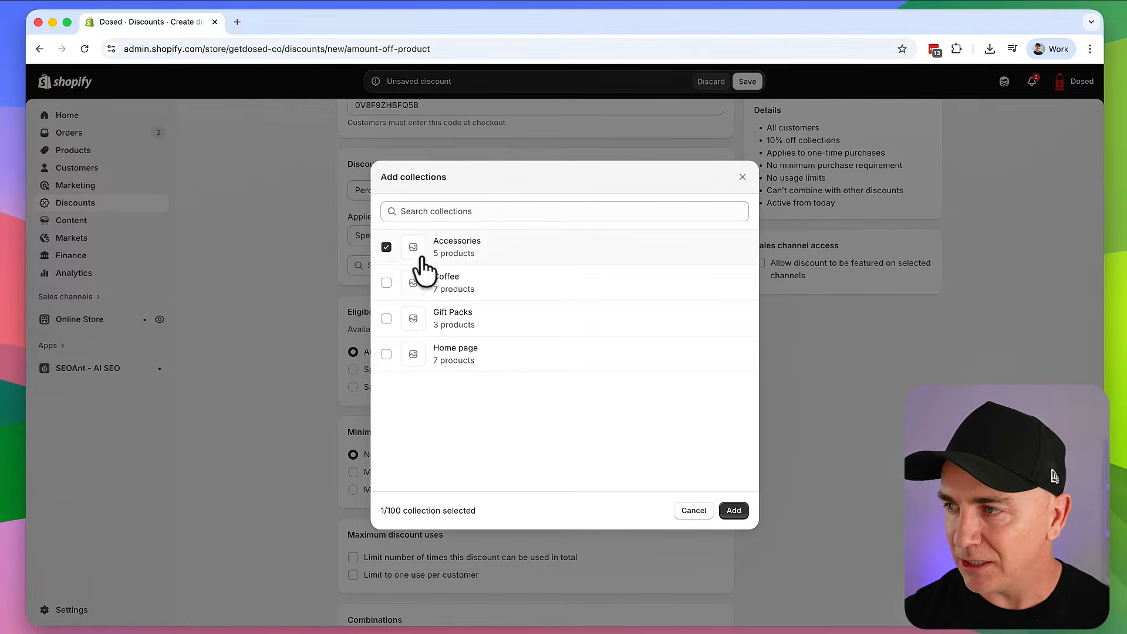
pyautogui.click(734, 510)
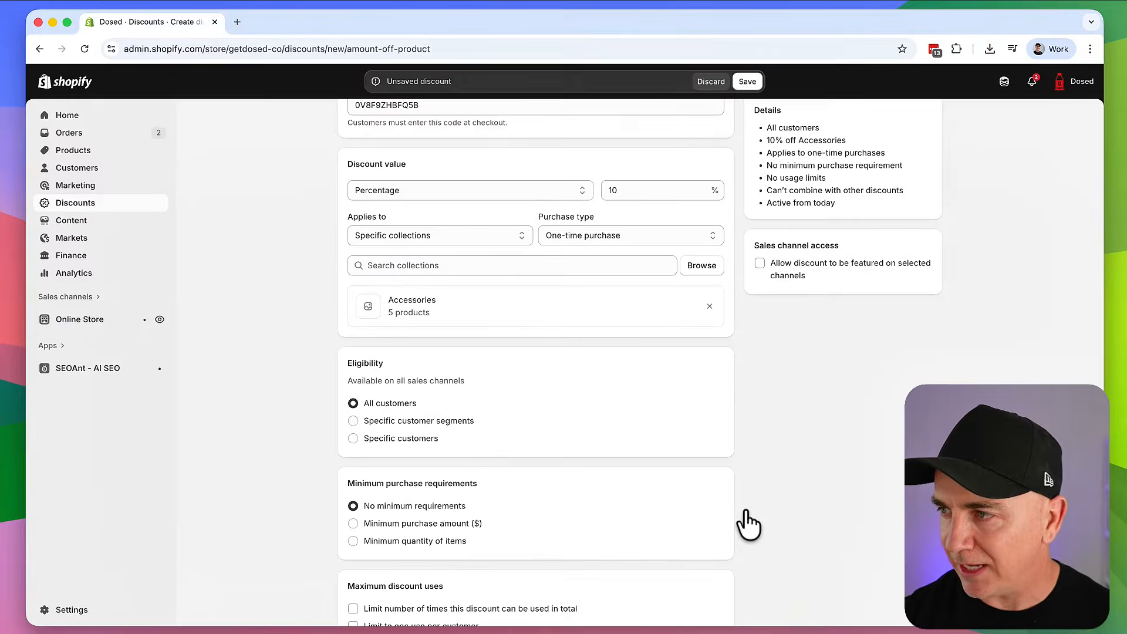
pyautogui.click(591, 239)
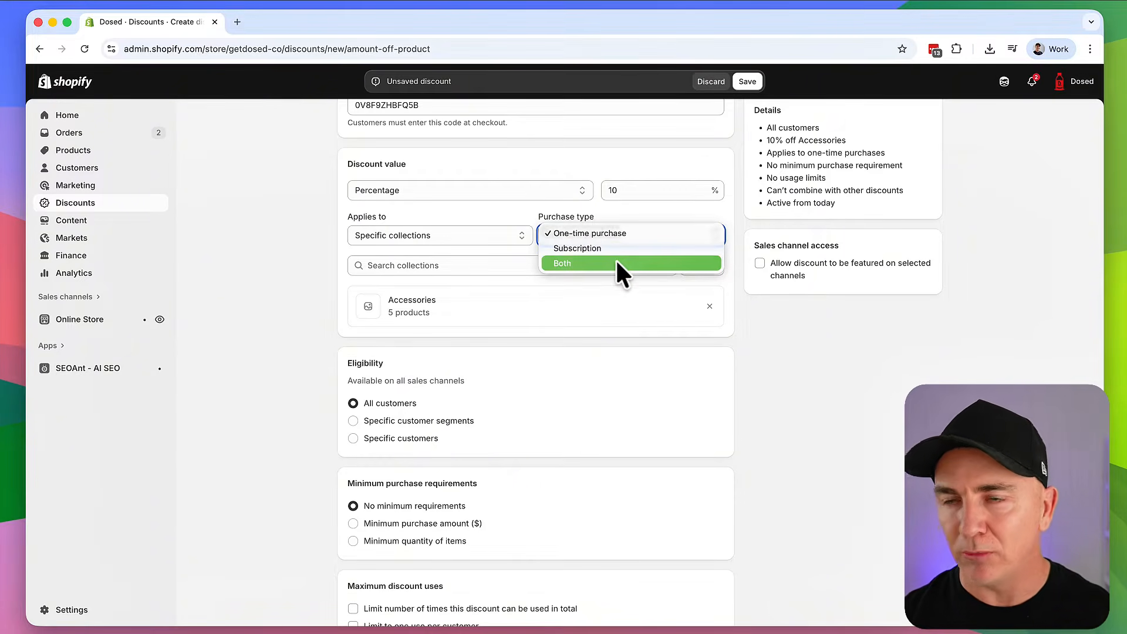
pyautogui.click(311, 244)
pyautogui.click(562, 236)
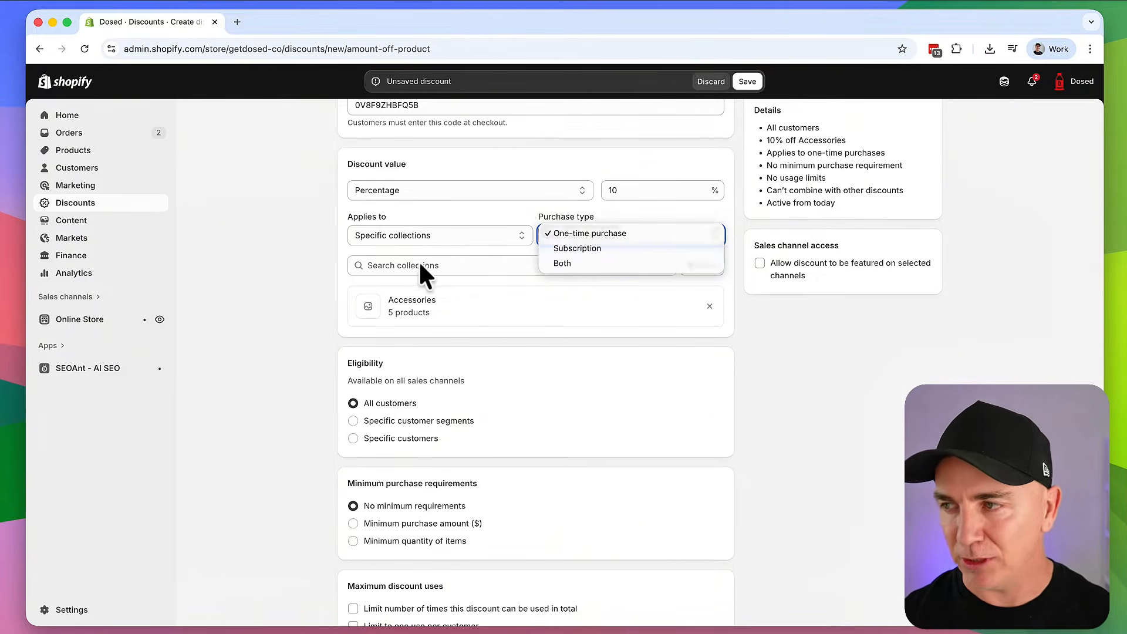
pyautogui.click(285, 252)
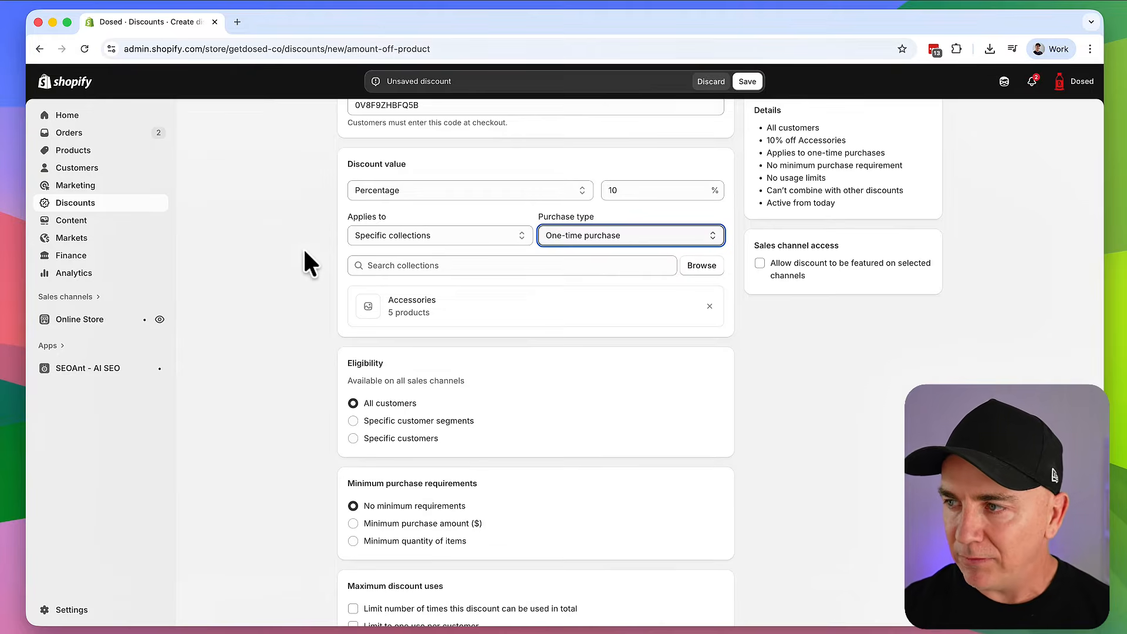
pyautogui.scroll(-3, 304, 252)
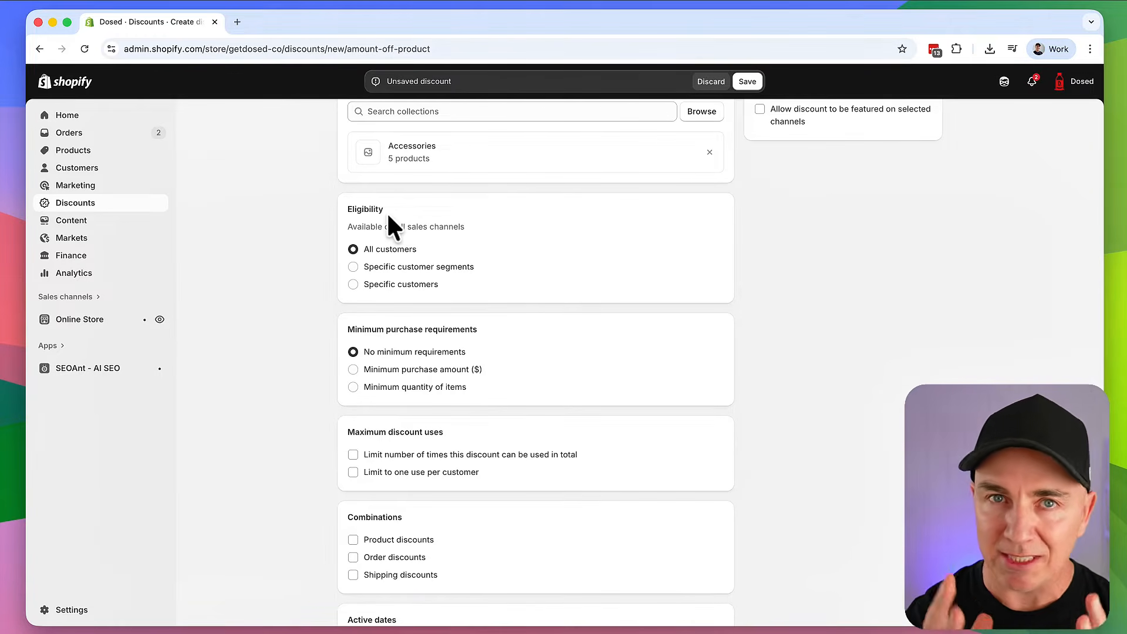
# Set eligibility to Specific customer segments and add VIP - Early Access (spent $50 +)
pyautogui.click(374, 271)
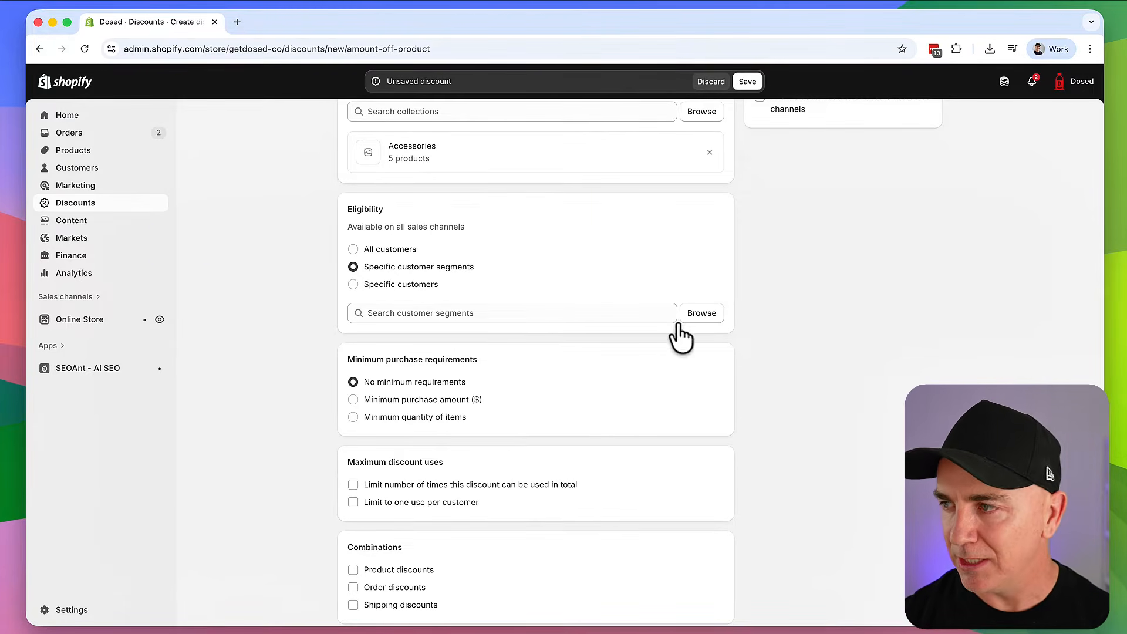
pyautogui.click(700, 314)
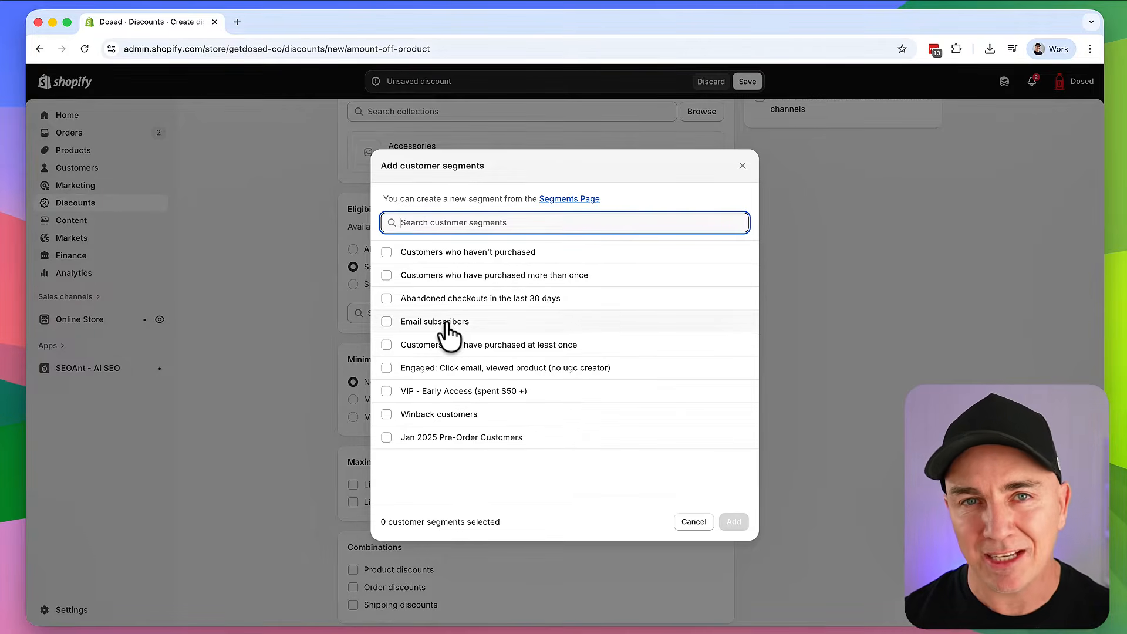
pyautogui.click(390, 392)
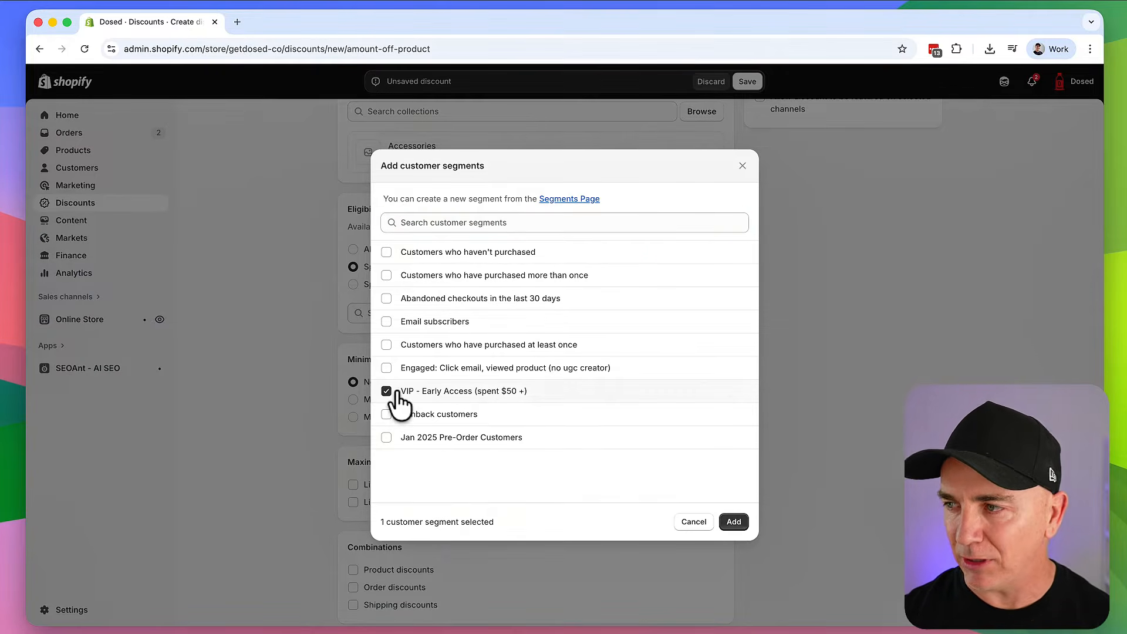
pyautogui.click(733, 522)
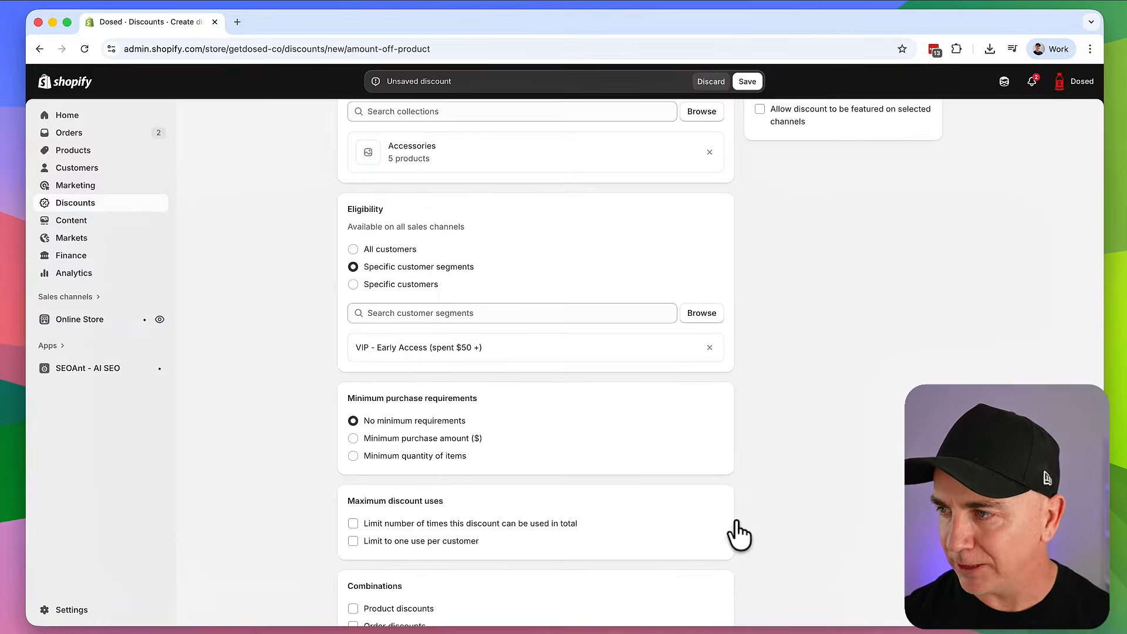
# Switch eligibility to Specific customers and add the customer found by name search
pyautogui.click(413, 286)
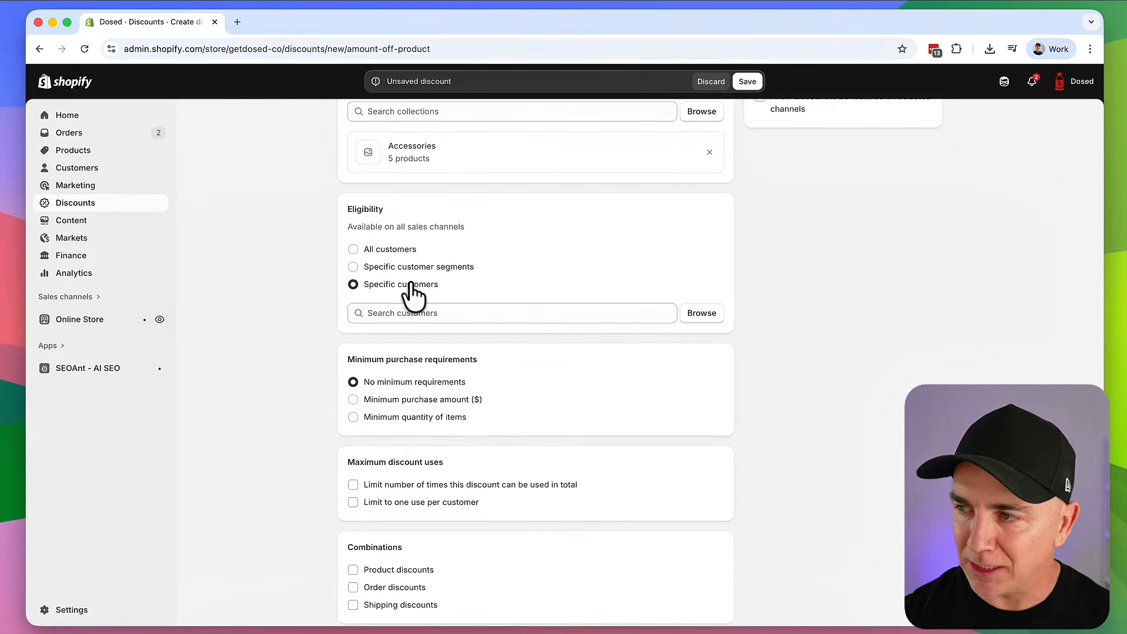
pyautogui.click(424, 312)
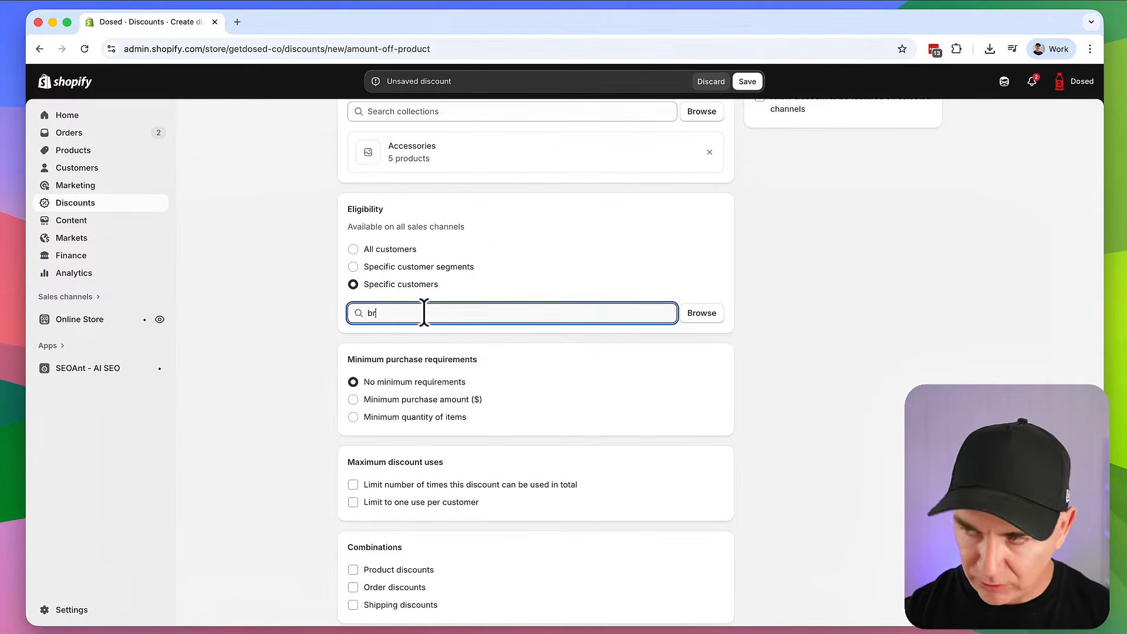
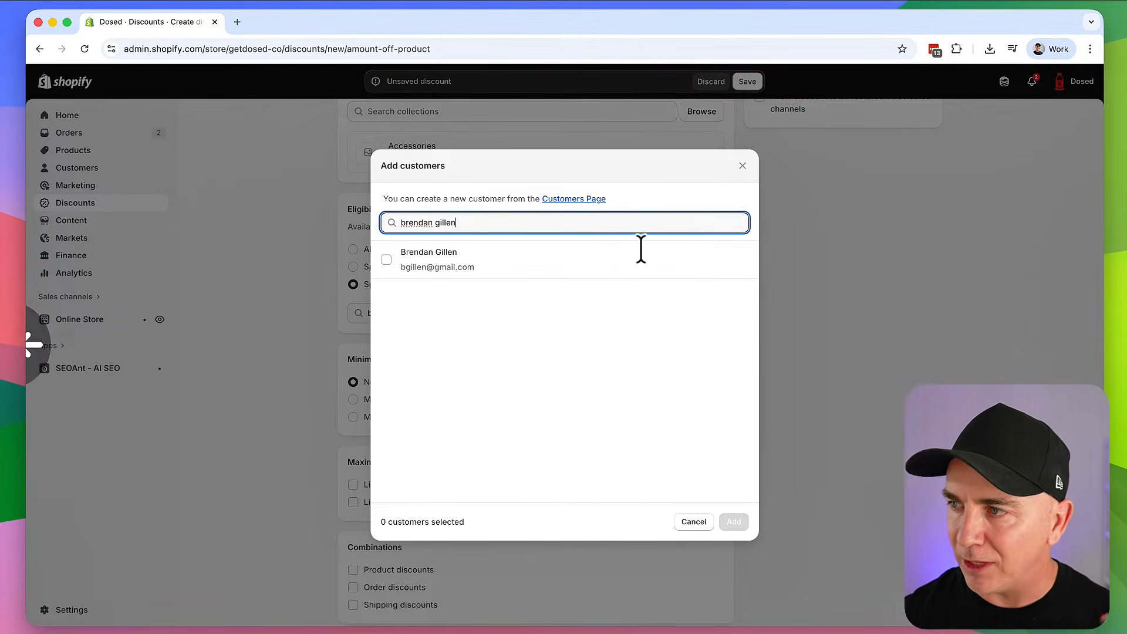
pyautogui.click(410, 271)
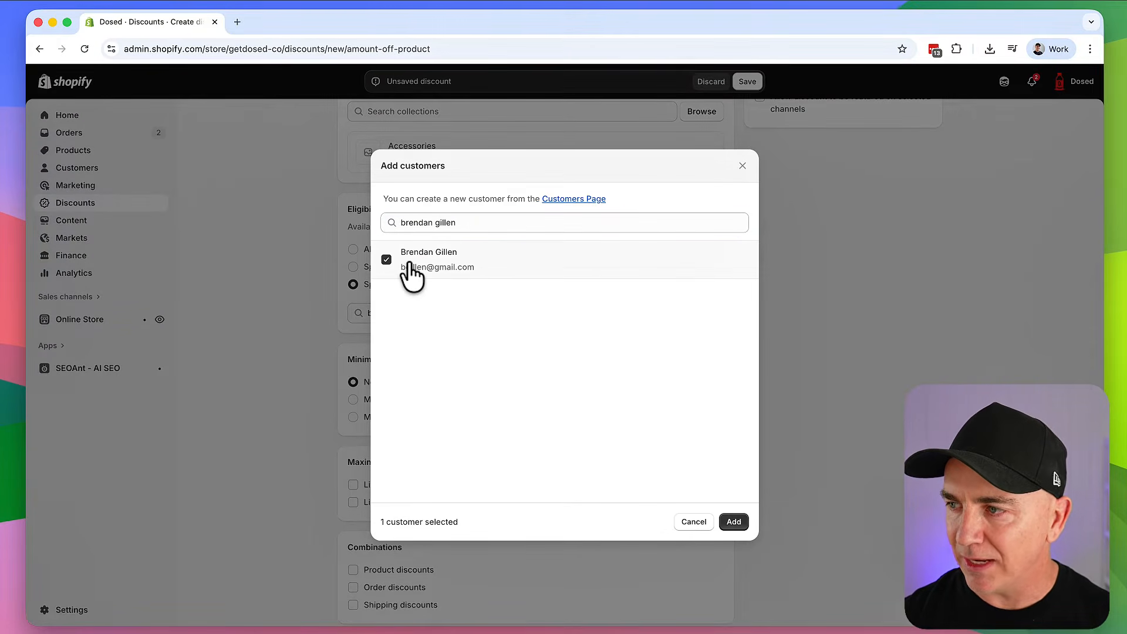
pyautogui.click(734, 521)
# Choose the Minimum purchase amount requirement
pyautogui.scroll(5, 512, 401)
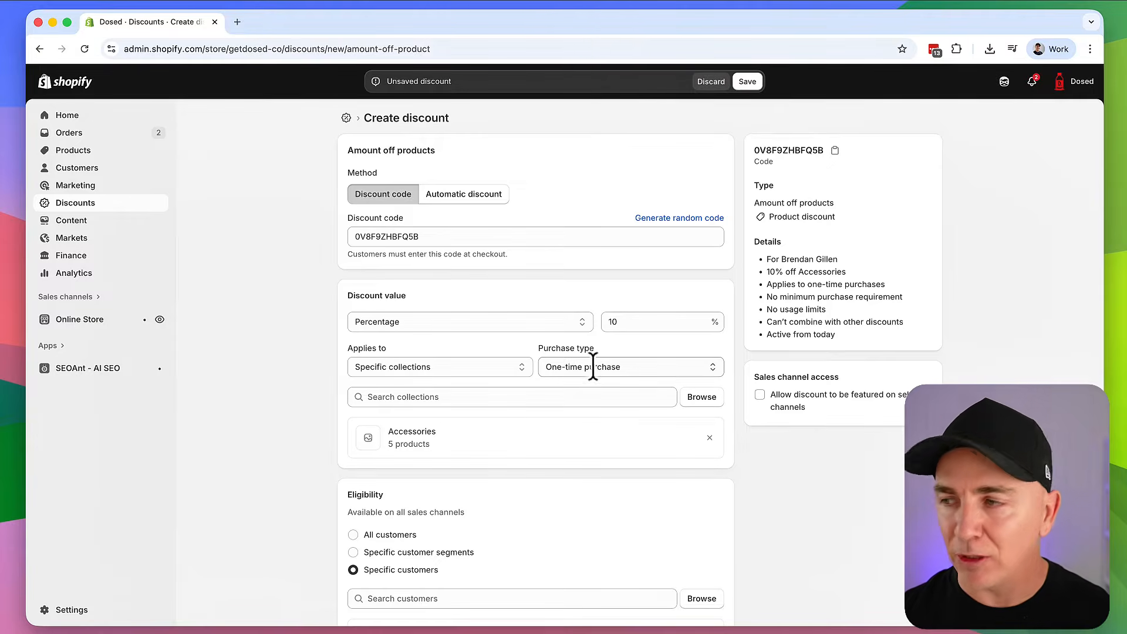
pyautogui.scroll(-3, 592, 367)
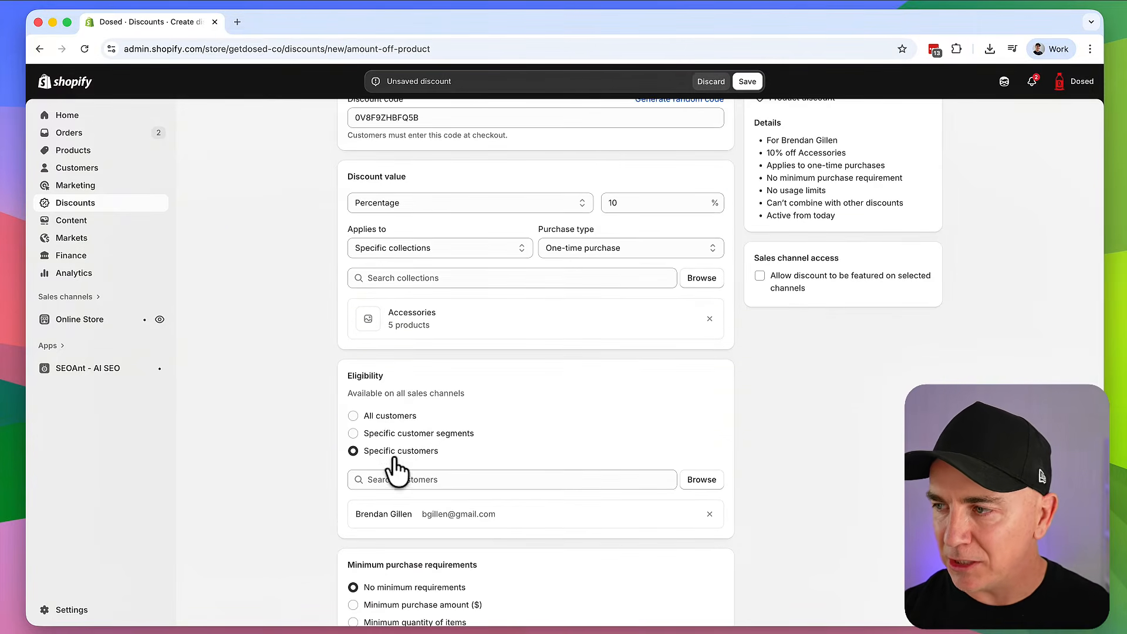
pyautogui.scroll(-2, 384, 457)
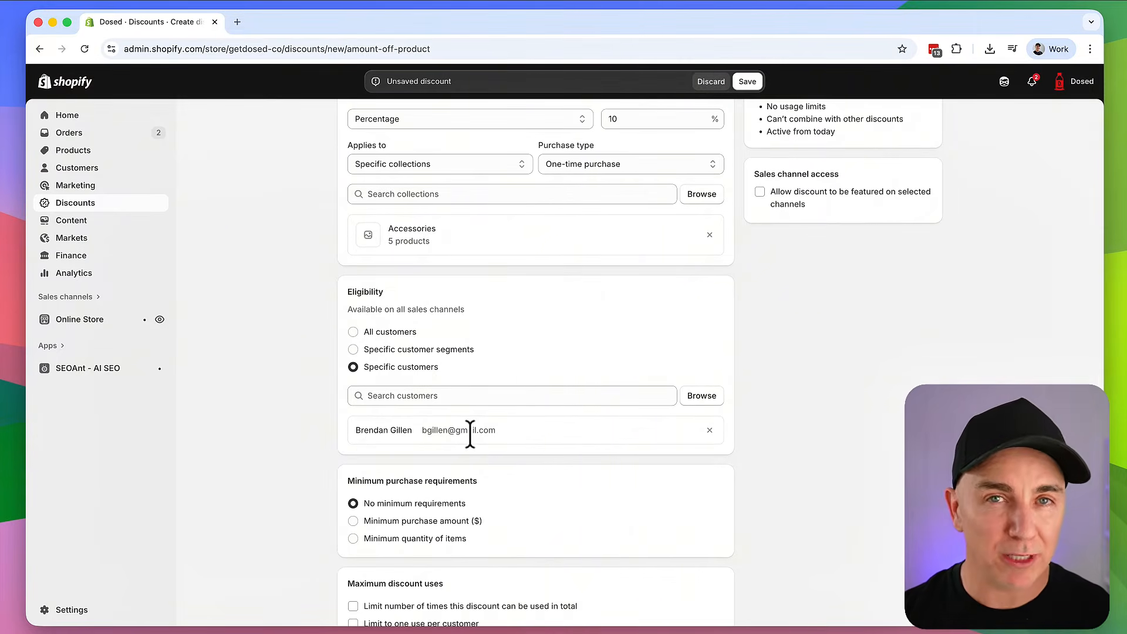
pyautogui.scroll(-3, 471, 432)
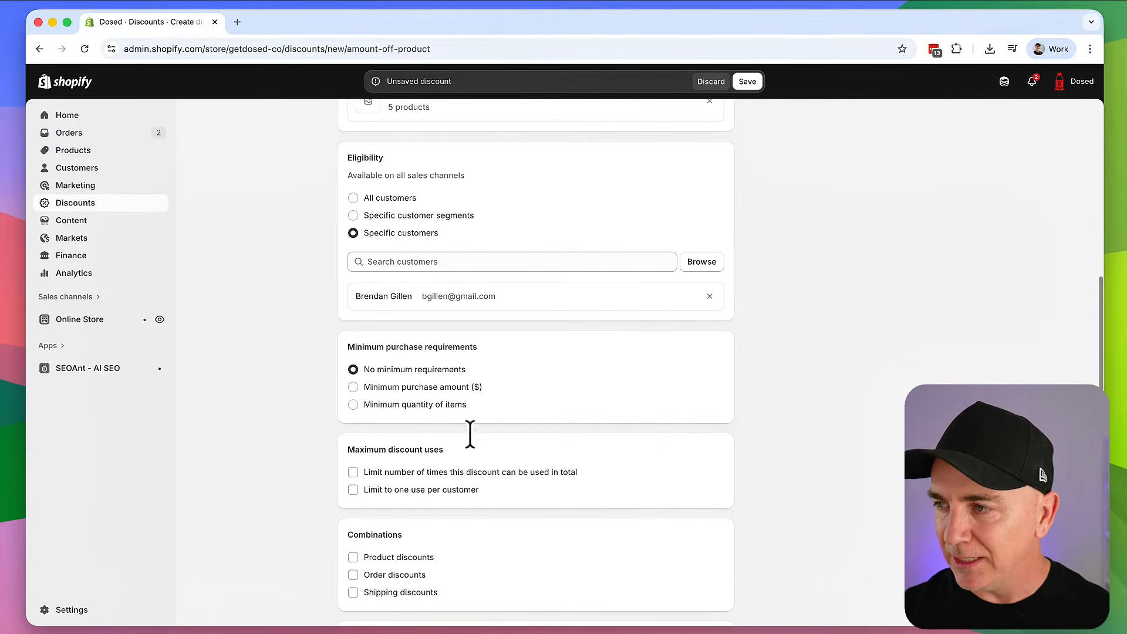
pyautogui.click(391, 389)
# Enter a $100 minimum purchase amount, then switch to Minimum quantity of items
pyautogui.click(409, 405)
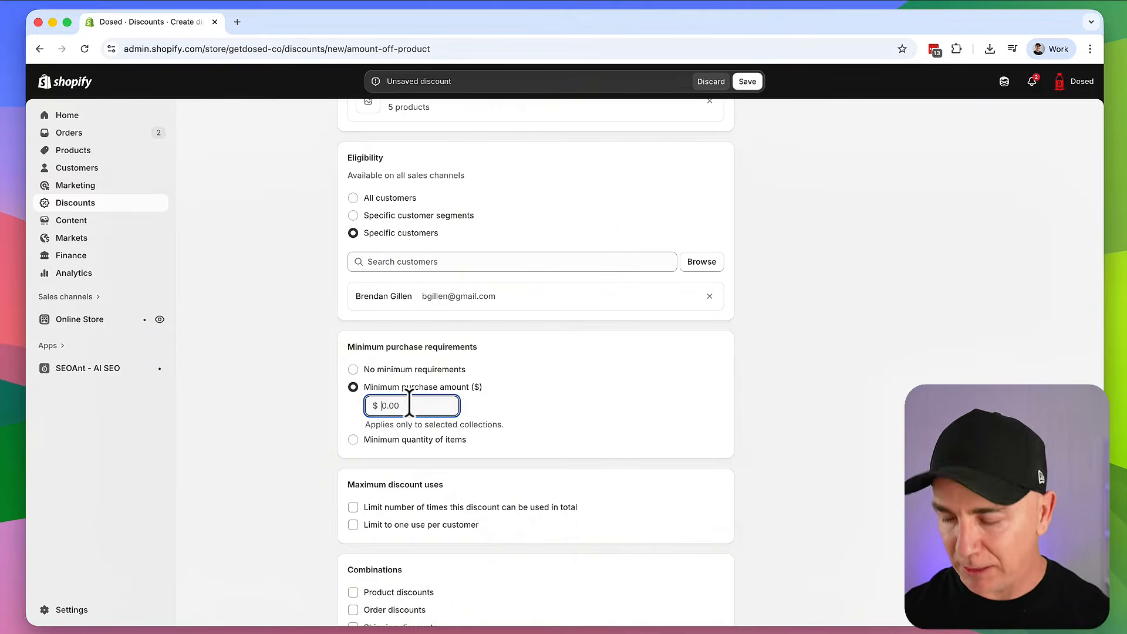
pyautogui.write('100')
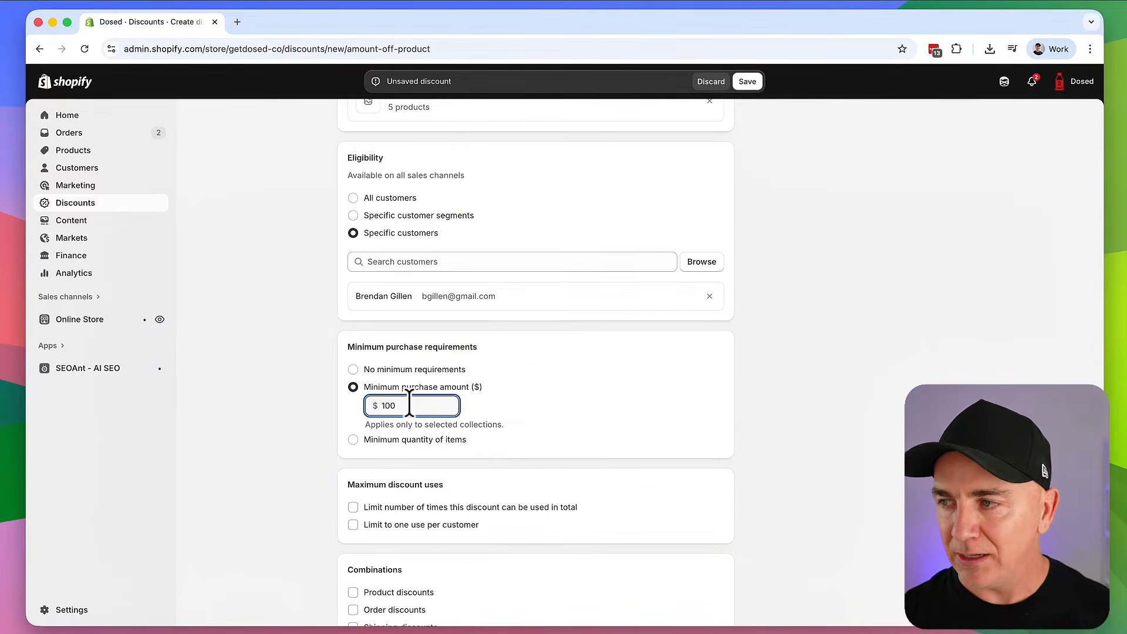
pyautogui.click(352, 439)
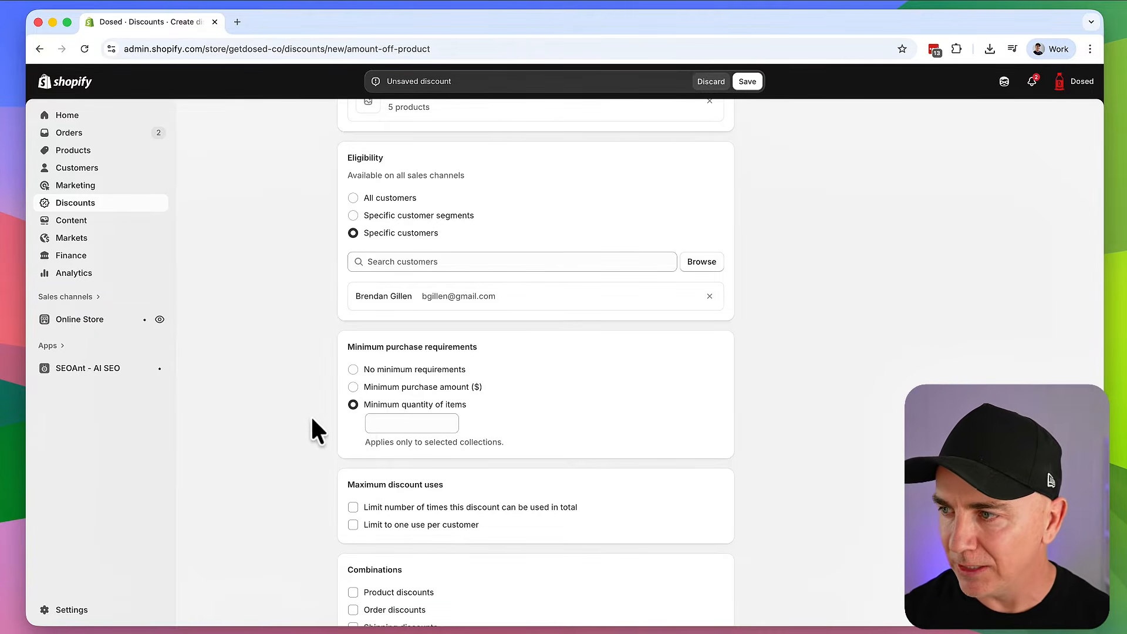
pyautogui.scroll(-5, 306, 399)
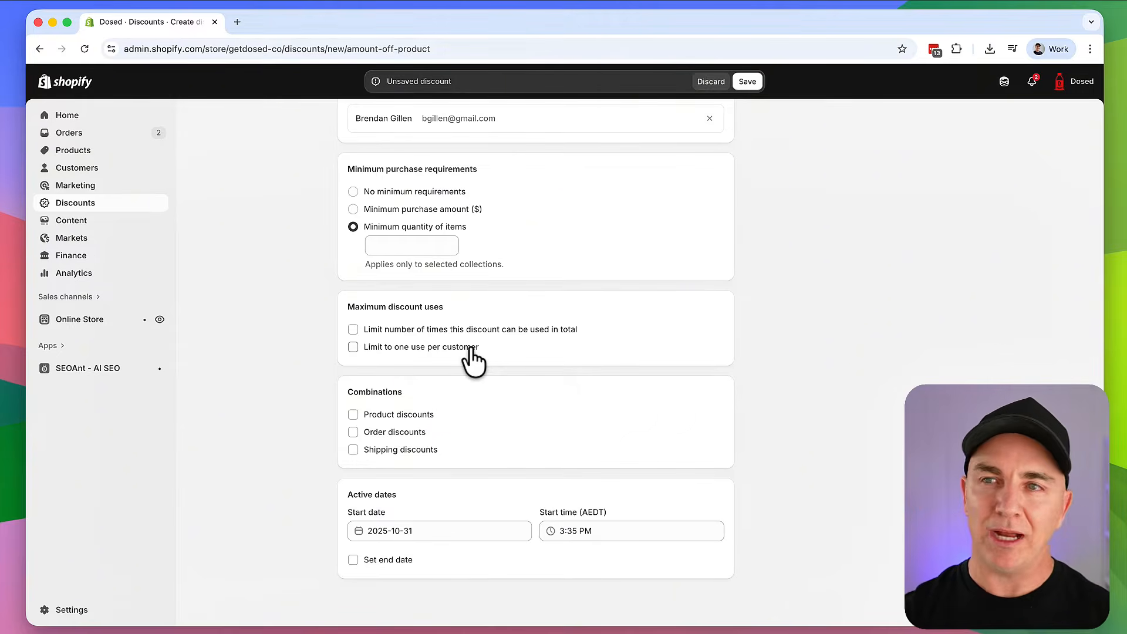
# Limit the discount to one use per customer with no total cap, allowing product-discount combinations
pyautogui.click(474, 330)
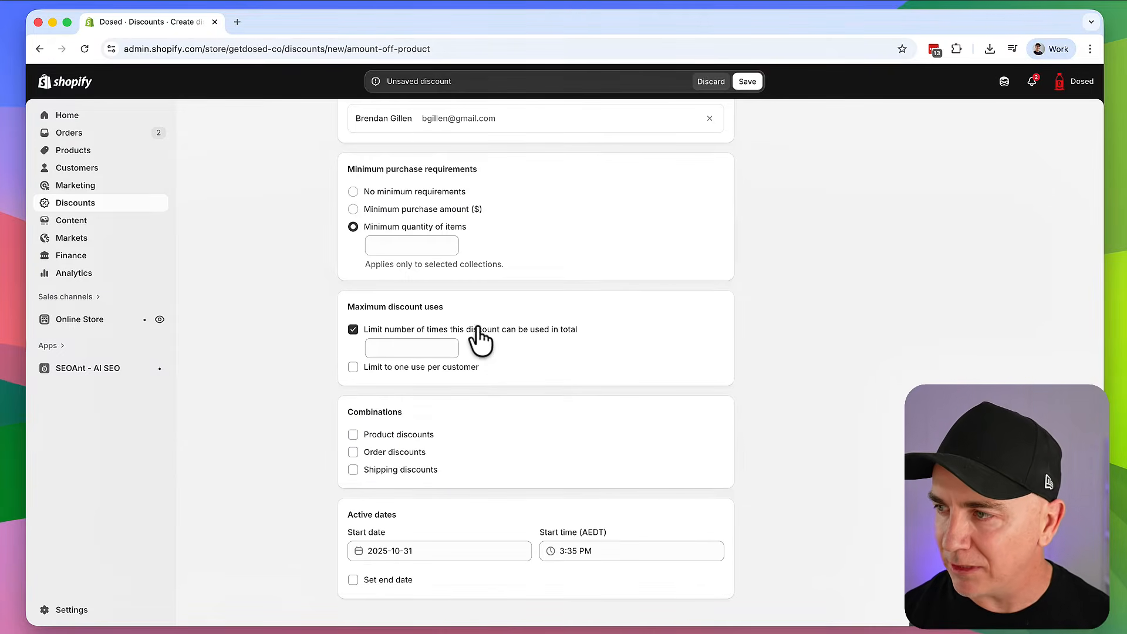
pyautogui.click(422, 348)
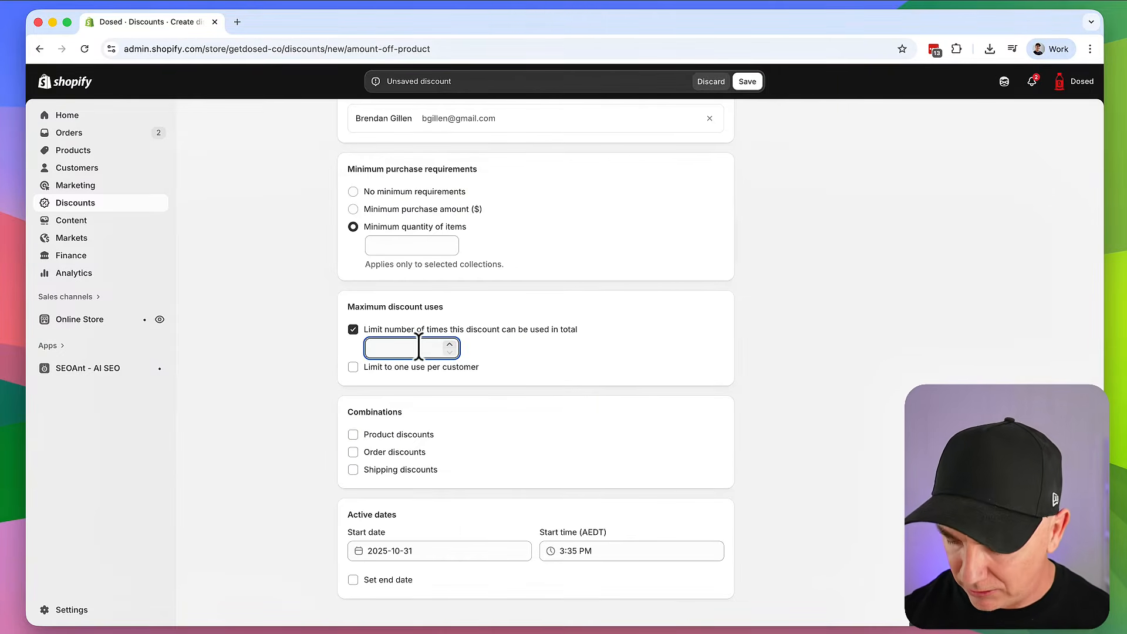
pyautogui.write('1')
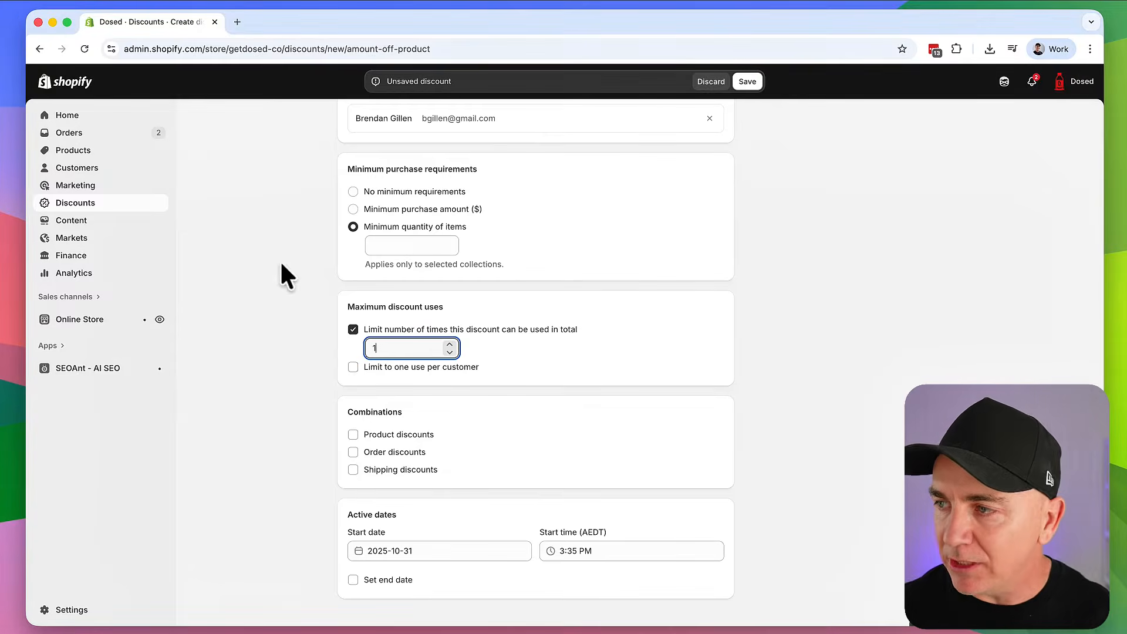
pyautogui.click(353, 367)
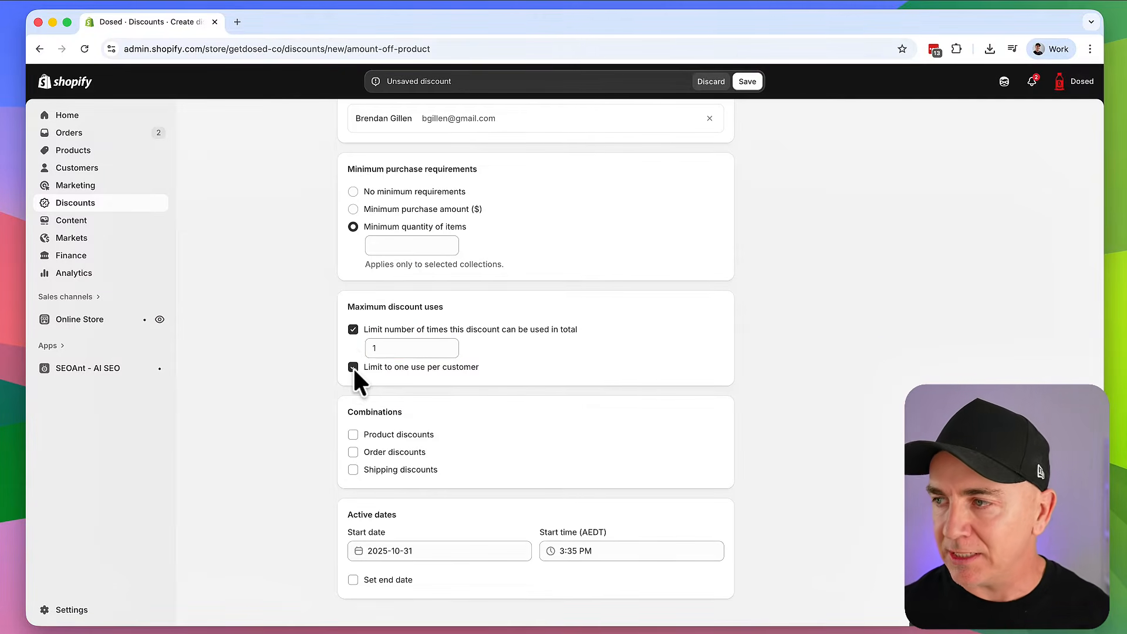
pyautogui.click(353, 329)
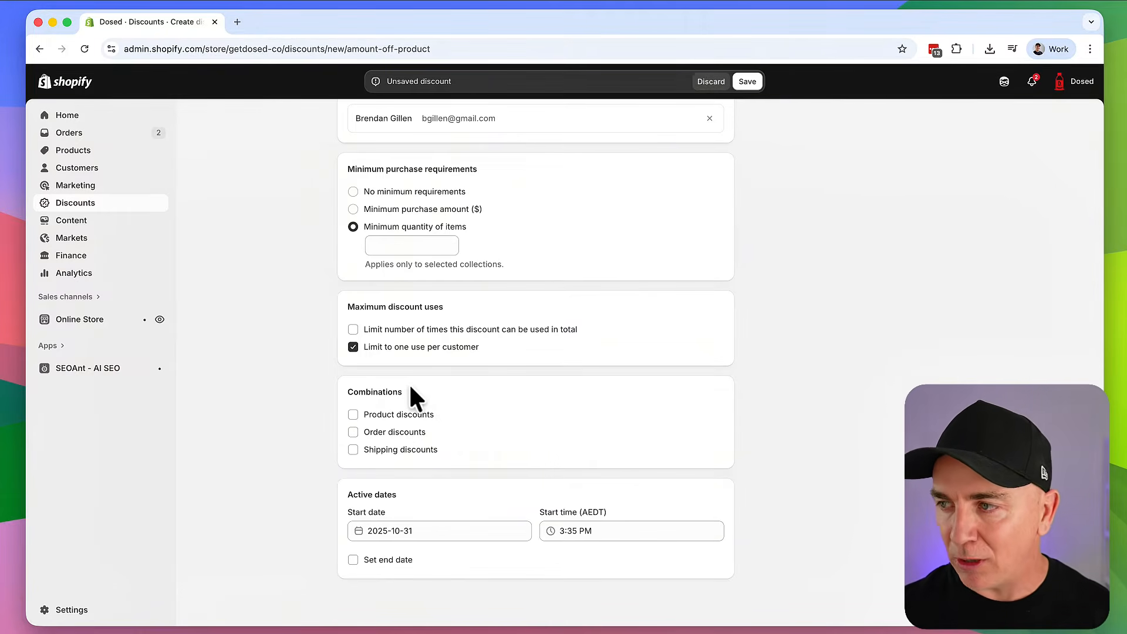
pyautogui.click(398, 413)
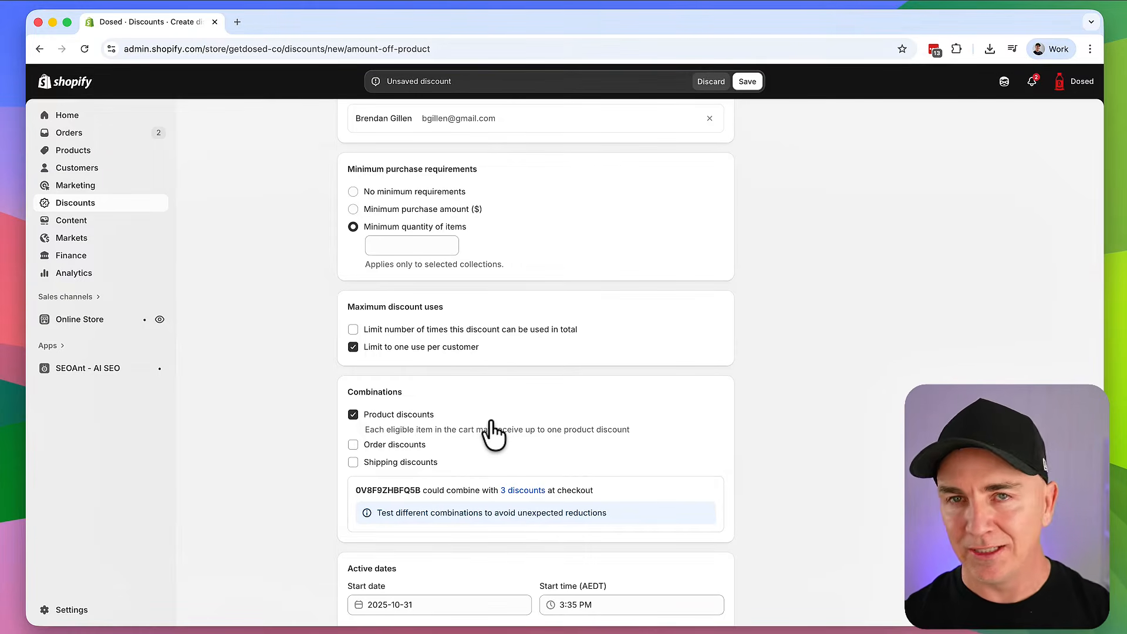
# Allow combining with order and shipping discounts, then turn off all three combinations
pyautogui.click(389, 445)
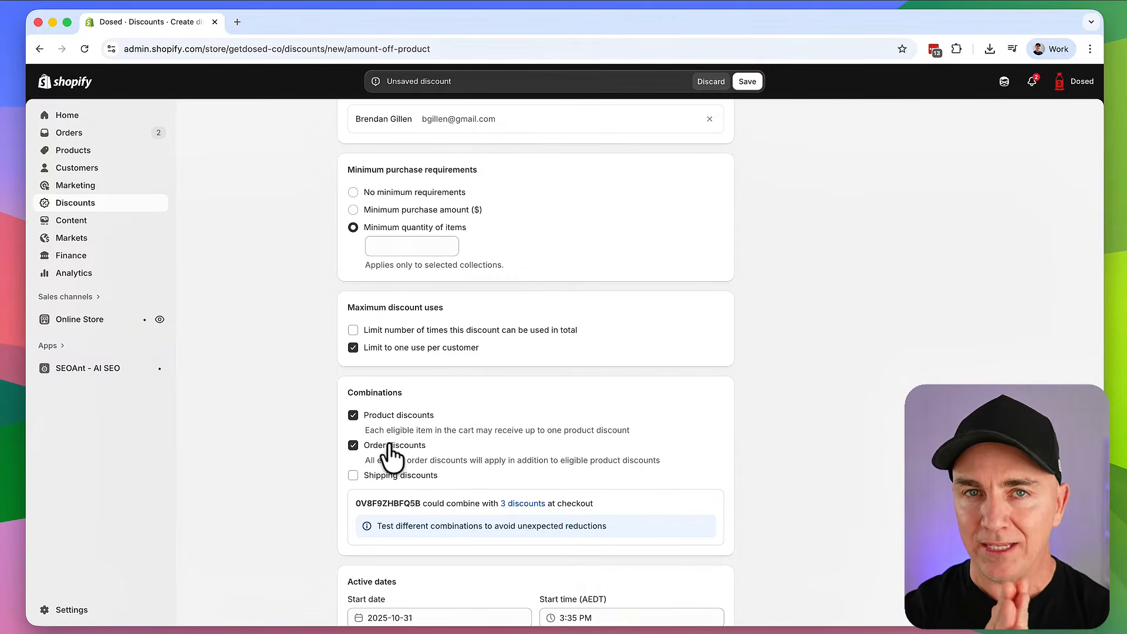
pyautogui.click(354, 475)
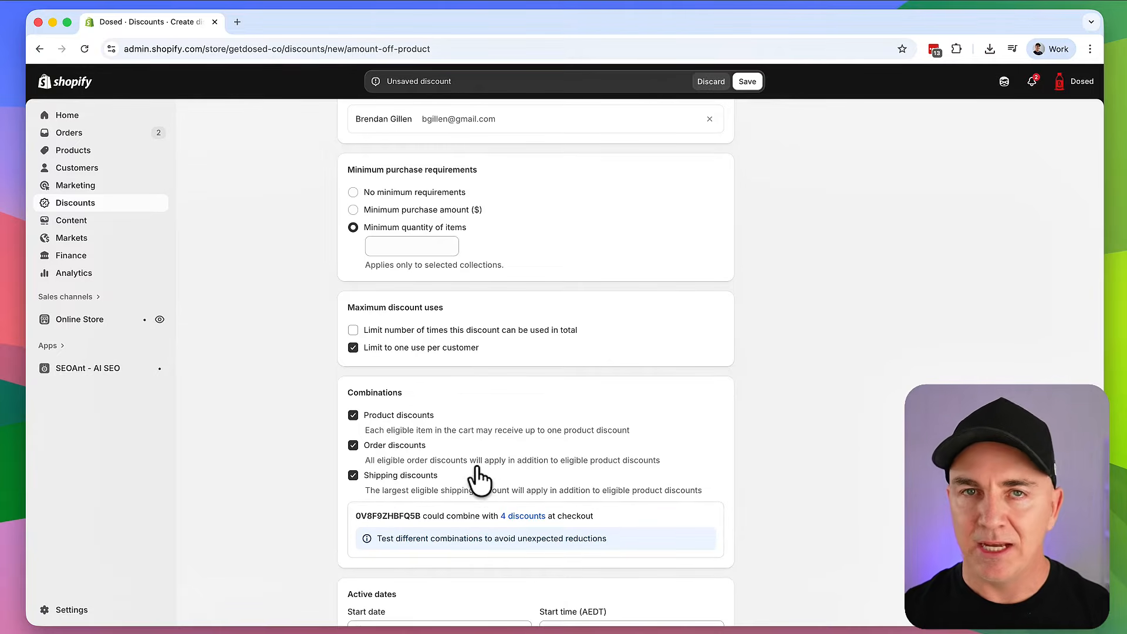
pyautogui.scroll(-1, 480, 457)
pyautogui.scroll(-3, 480, 456)
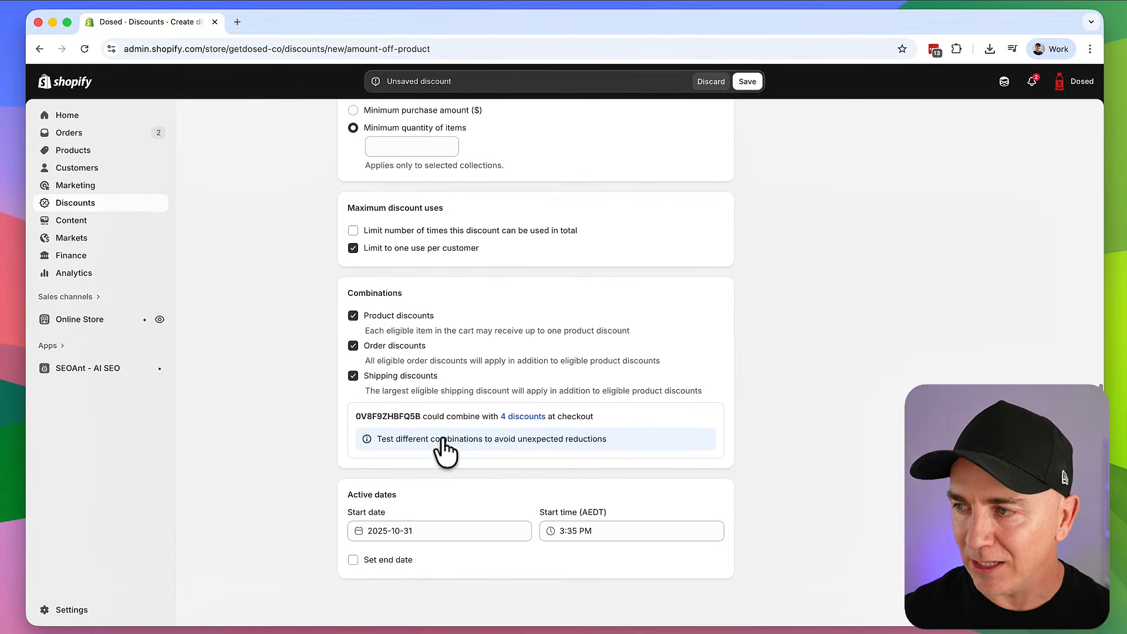
pyautogui.moveTo(358, 416); pyautogui.dragTo(604, 418)
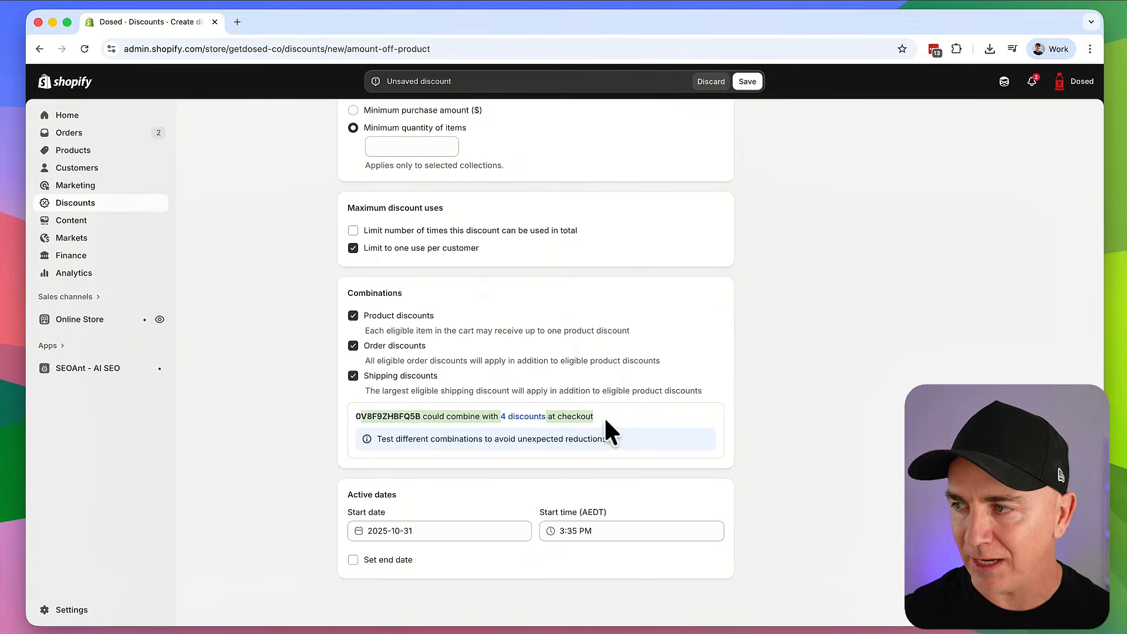
pyautogui.click(604, 417)
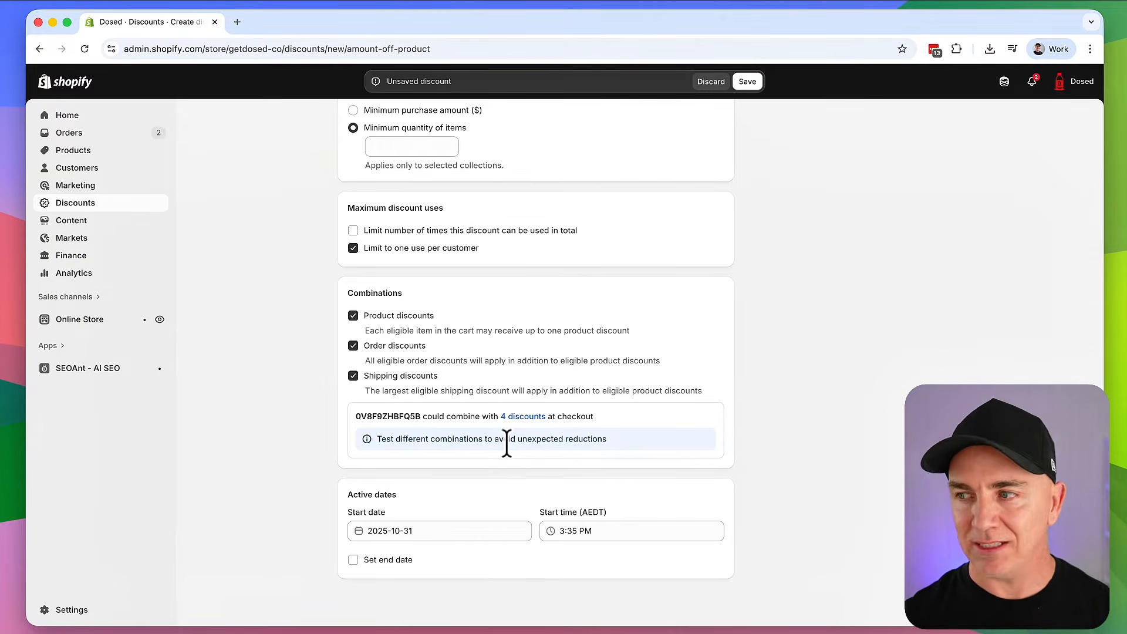
pyautogui.click(353, 315)
pyautogui.click(353, 346)
pyautogui.click(353, 376)
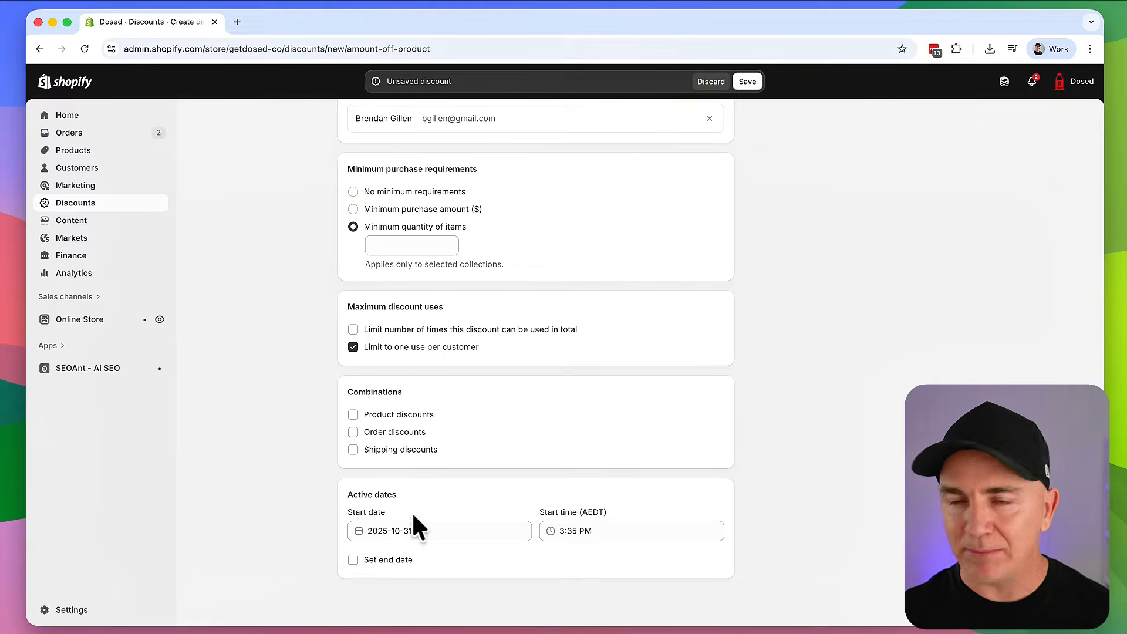
# Add an end date alongside the start date and switch to the Automatic discount method
pyautogui.click(402, 527)
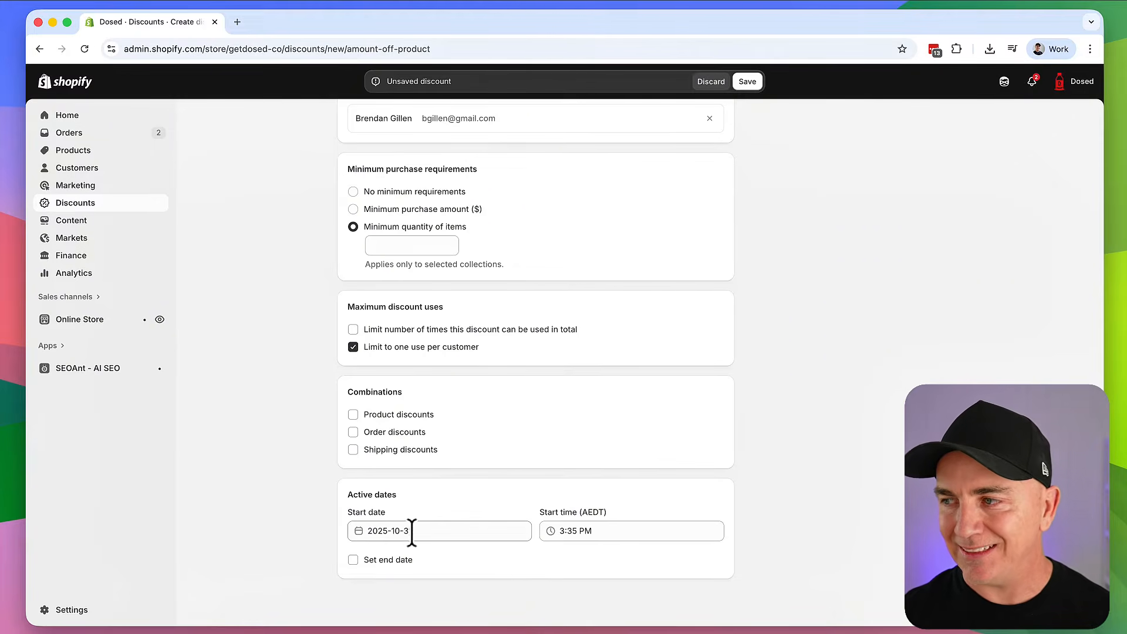
pyautogui.click(377, 559)
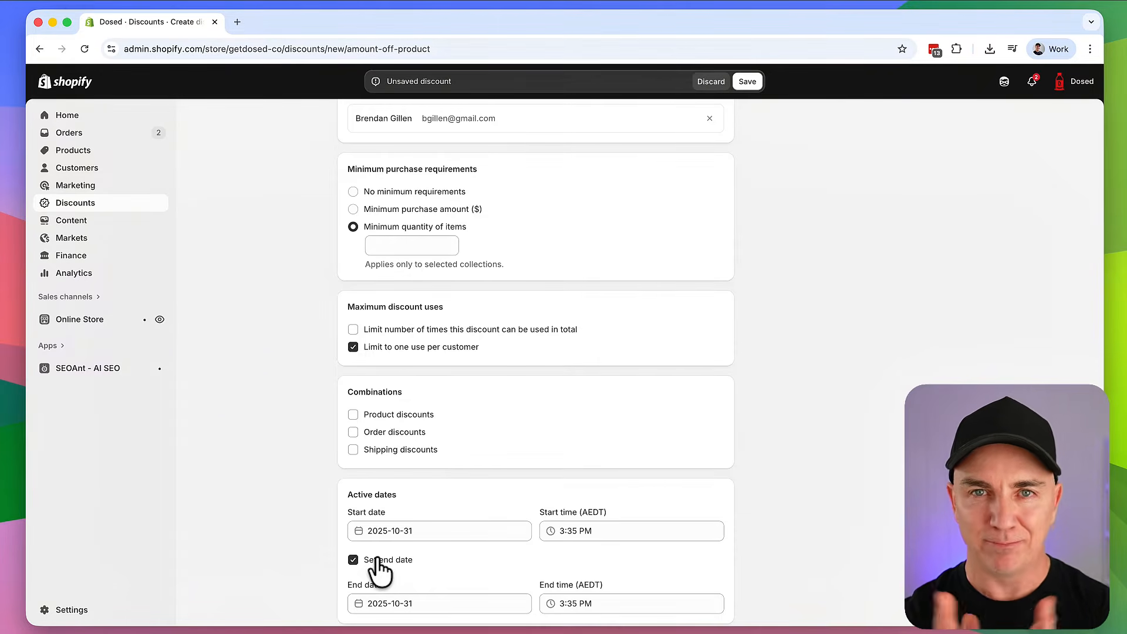
pyautogui.scroll(10, 641, 312)
pyautogui.click(458, 194)
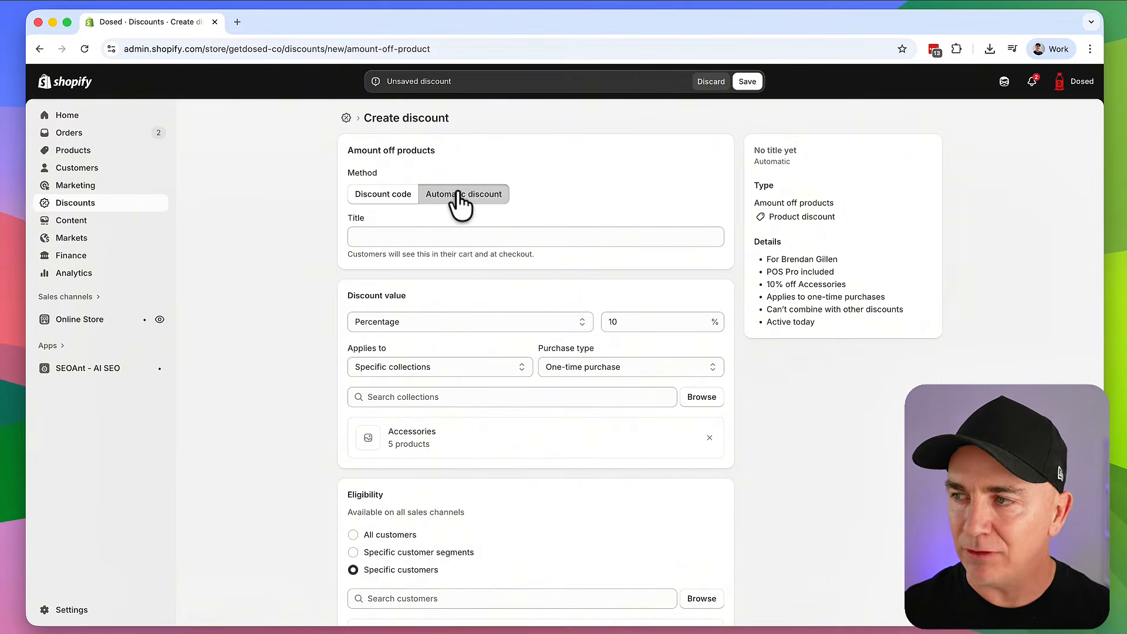
# Review the summary lines: customer, POS Pro, 10% off Accessories, no combining, Active today
pyautogui.click(423, 235)
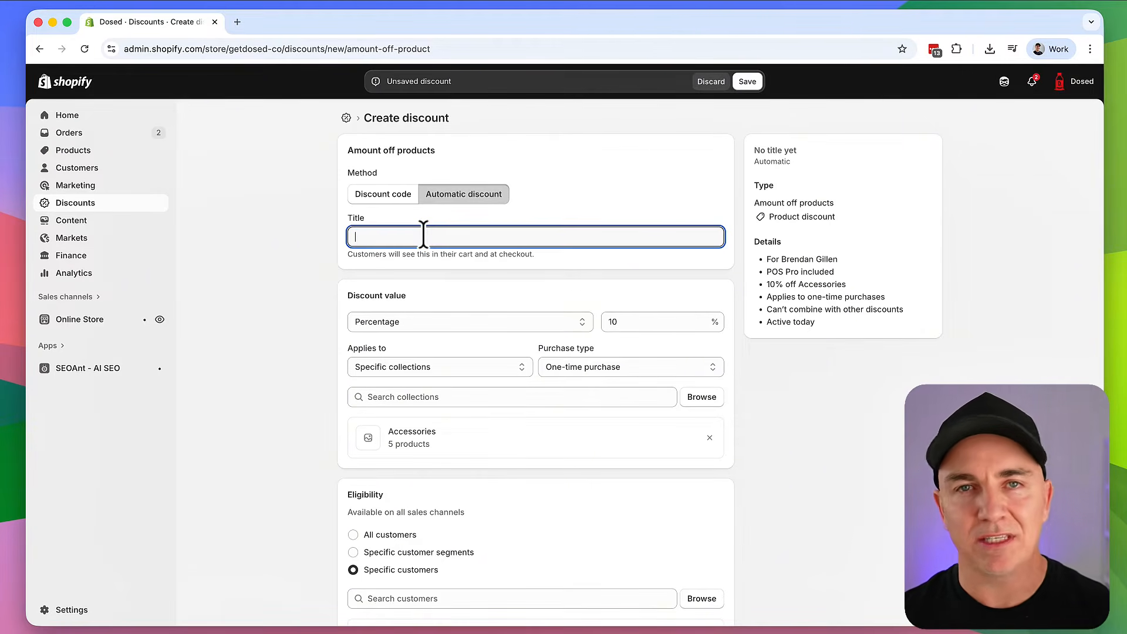
pyautogui.scroll(-3, 485, 269)
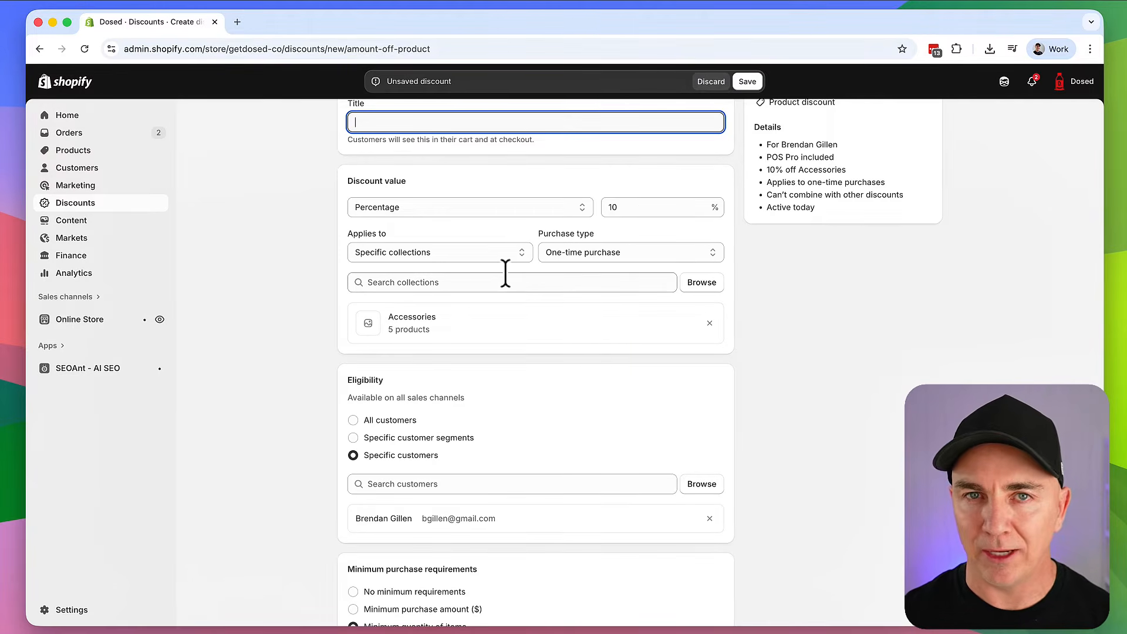
pyautogui.scroll(3, 493, 271)
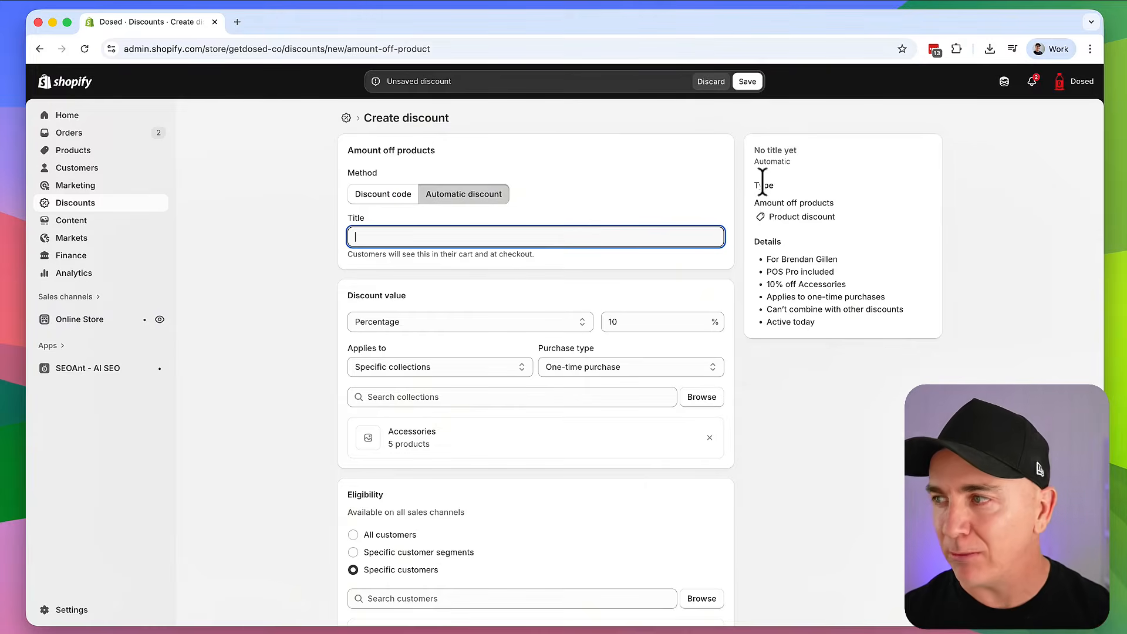
pyautogui.moveTo(768, 259); pyautogui.dragTo(842, 259)
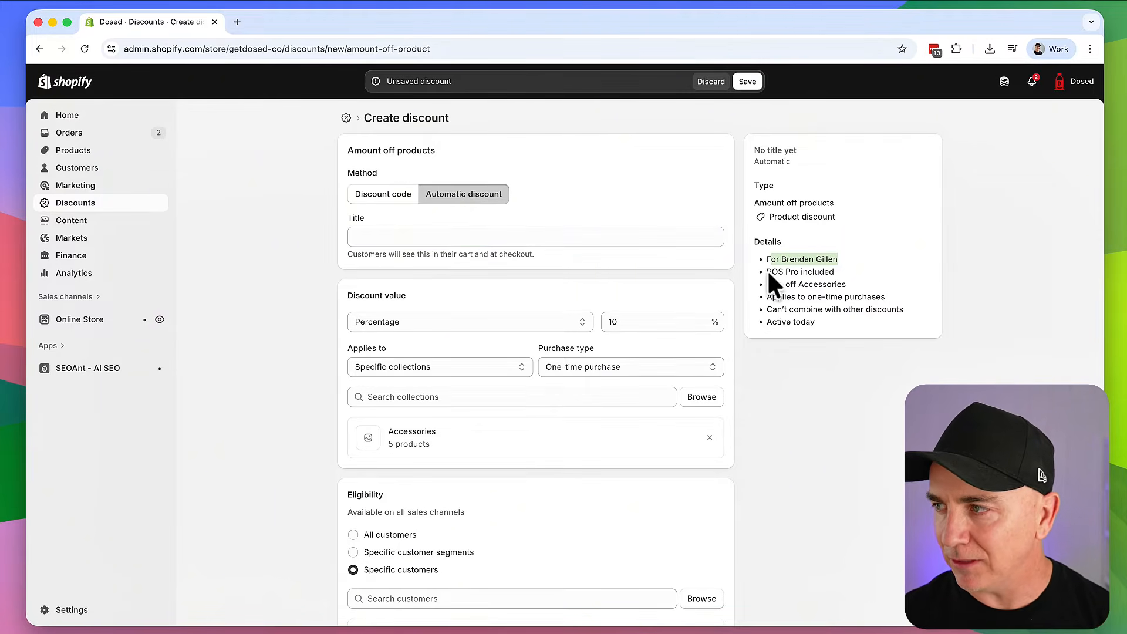
pyautogui.moveTo(766, 271); pyautogui.dragTo(841, 272)
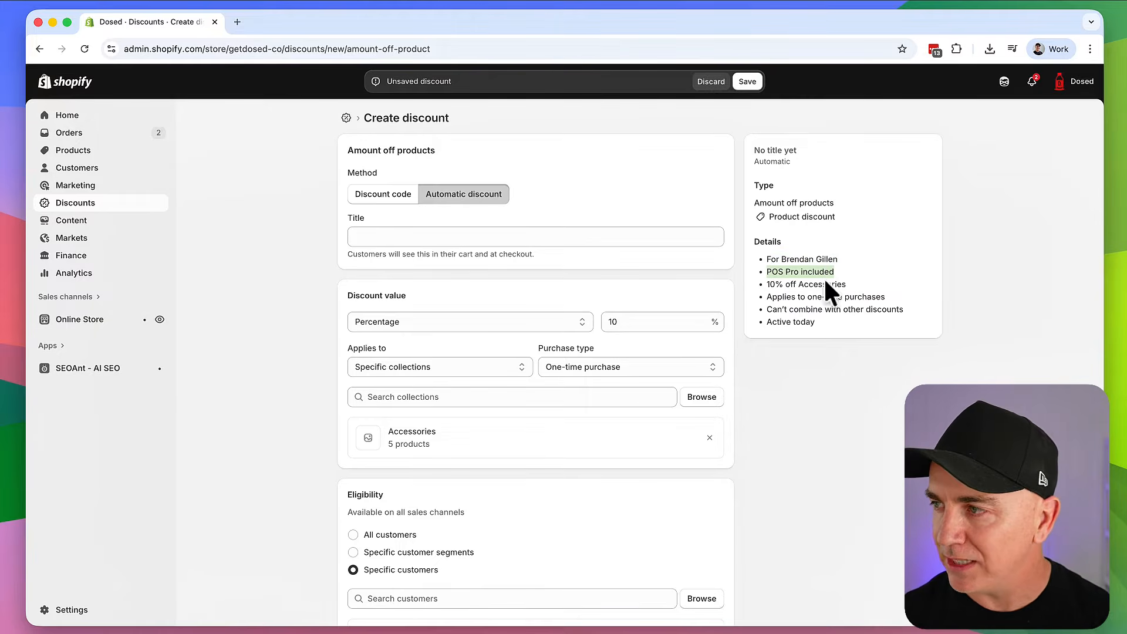
pyautogui.moveTo(766, 284); pyautogui.dragTo(868, 282)
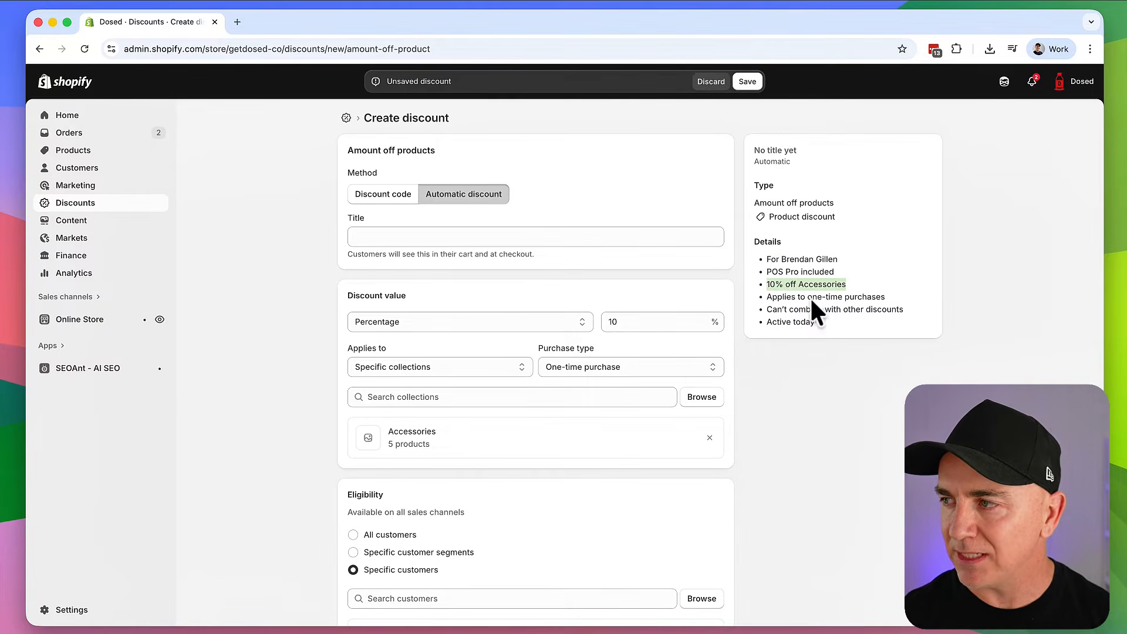
pyautogui.click(763, 285)
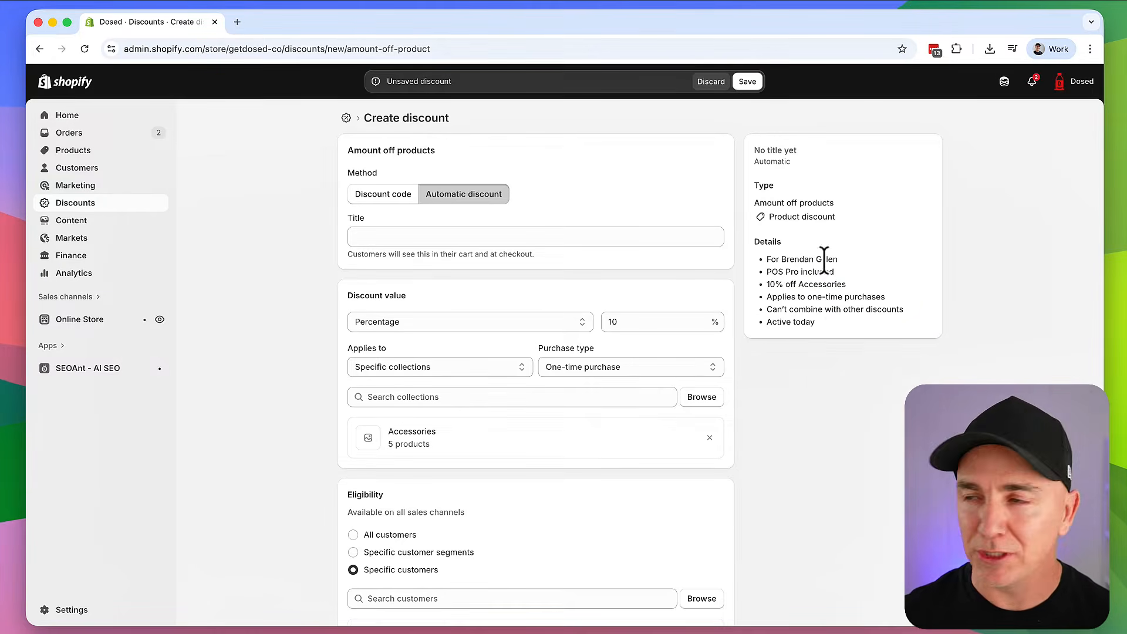
pyautogui.moveTo(767, 314); pyautogui.dragTo(913, 320)
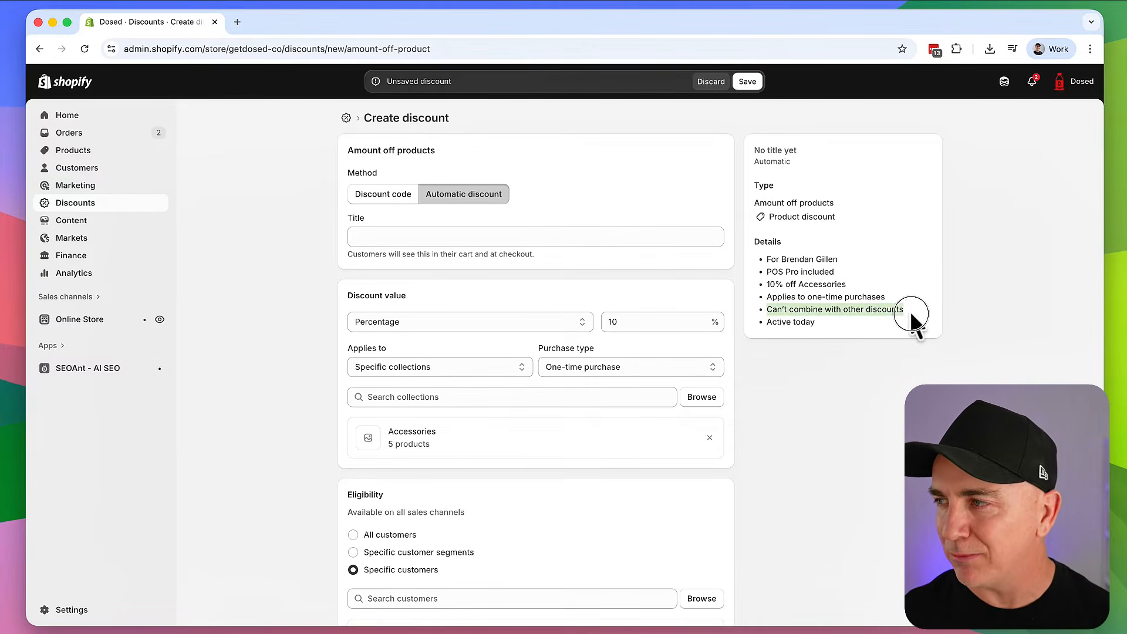
pyautogui.click(822, 325)
pyautogui.moveTo(772, 324); pyautogui.dragTo(839, 338)
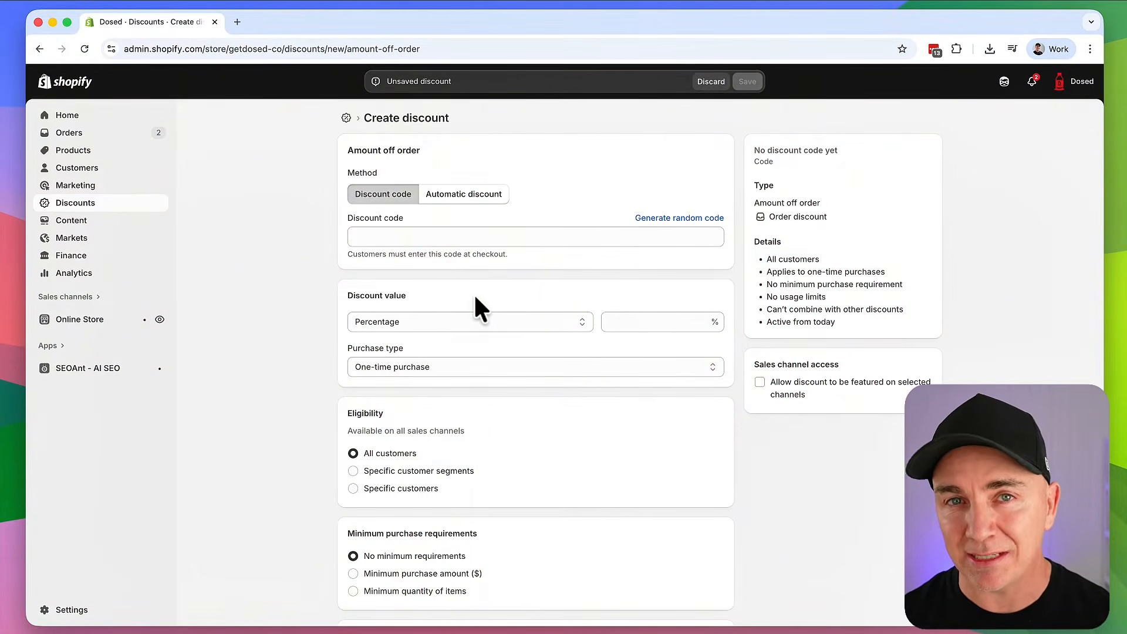
# Switch the order discount method to Automatic discount
pyautogui.click(383, 195)
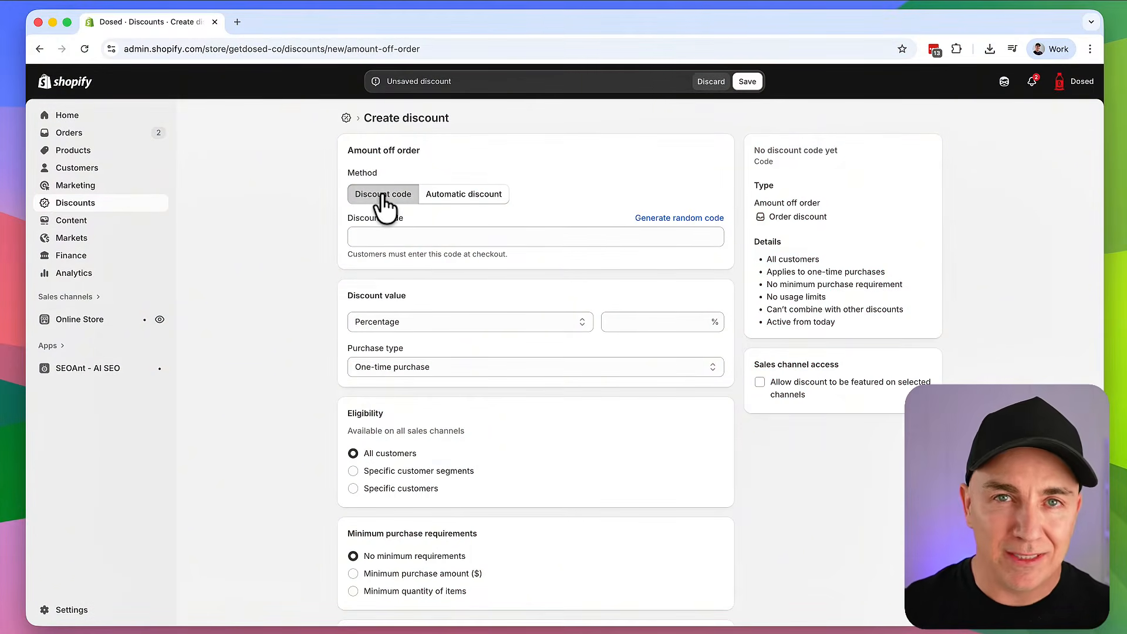
pyautogui.click(461, 189)
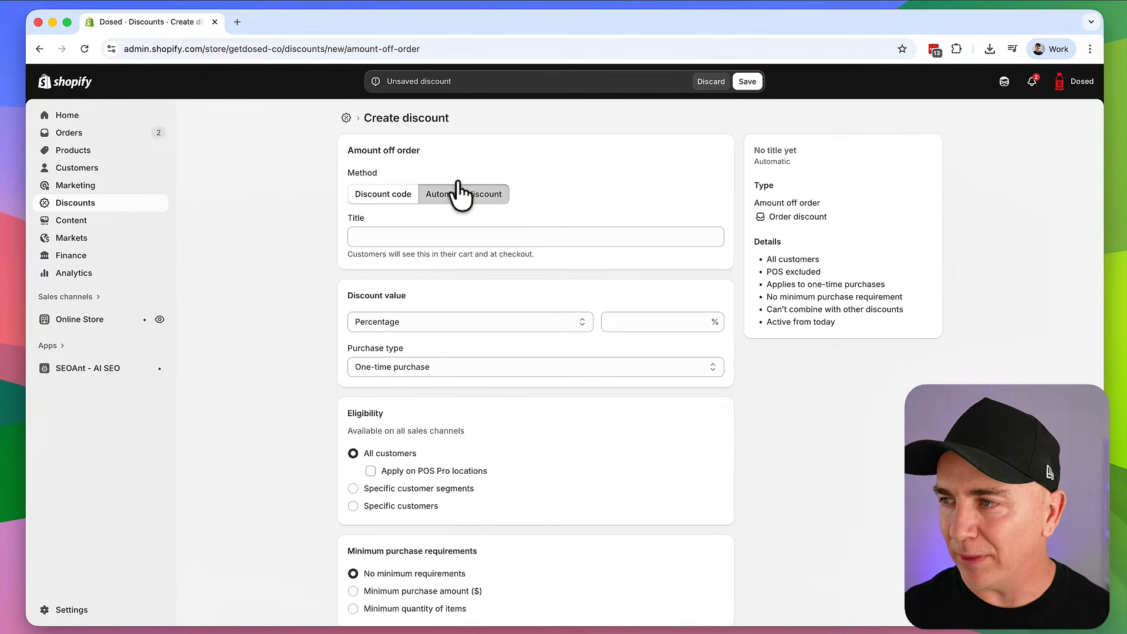
pyautogui.click(467, 235)
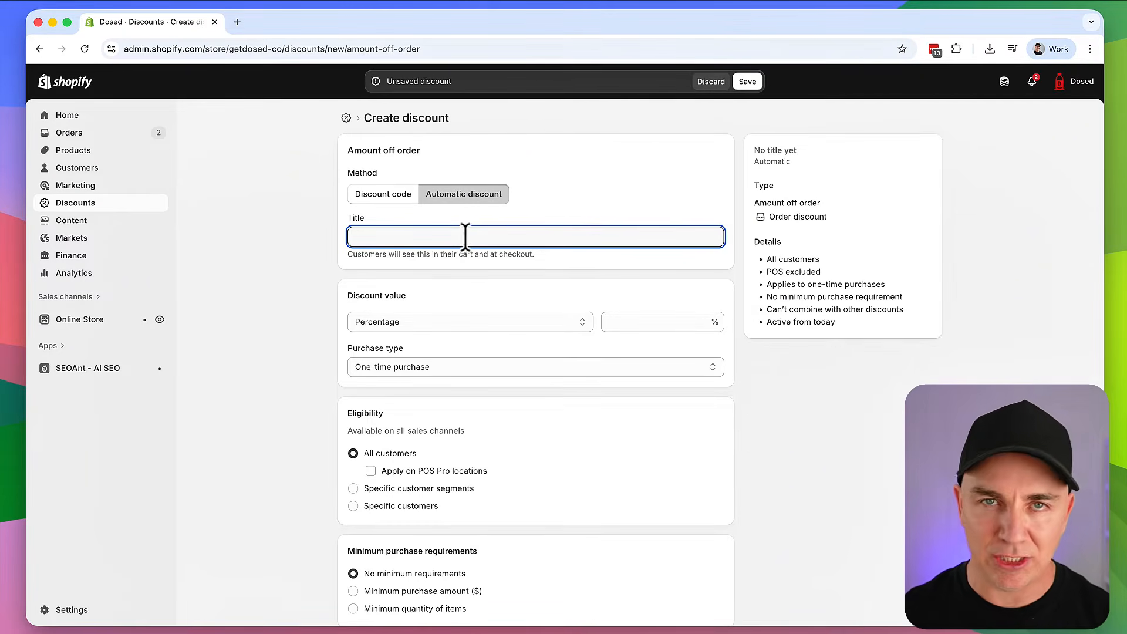
pyautogui.scroll(-2, 471, 254)
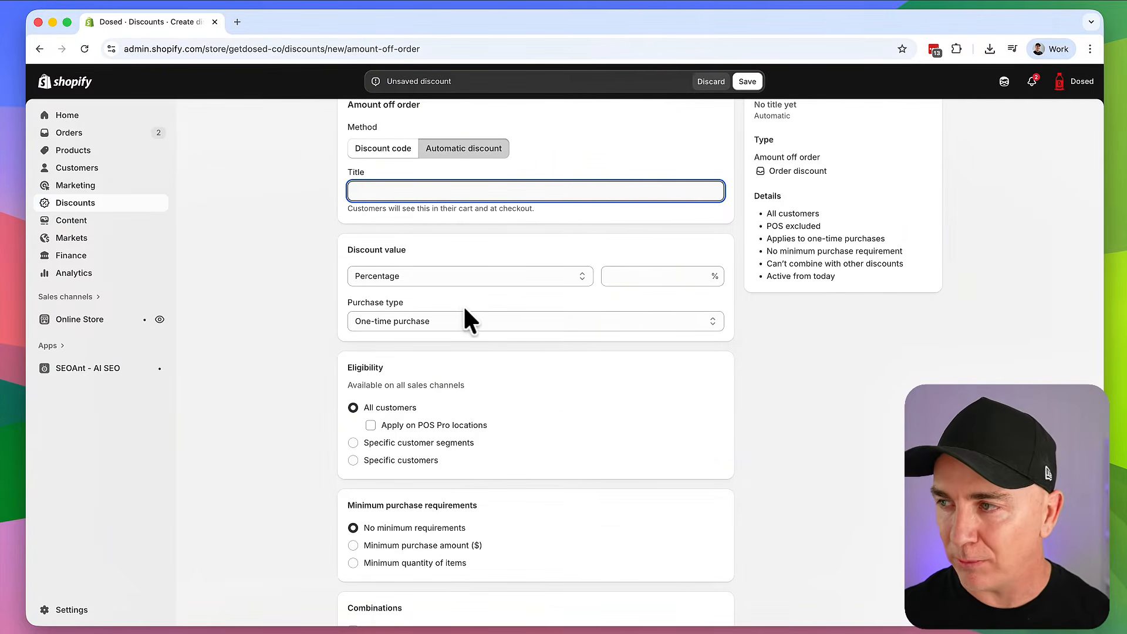
# Set the discount value to a Fixed amount of 10
pyautogui.click(467, 275)
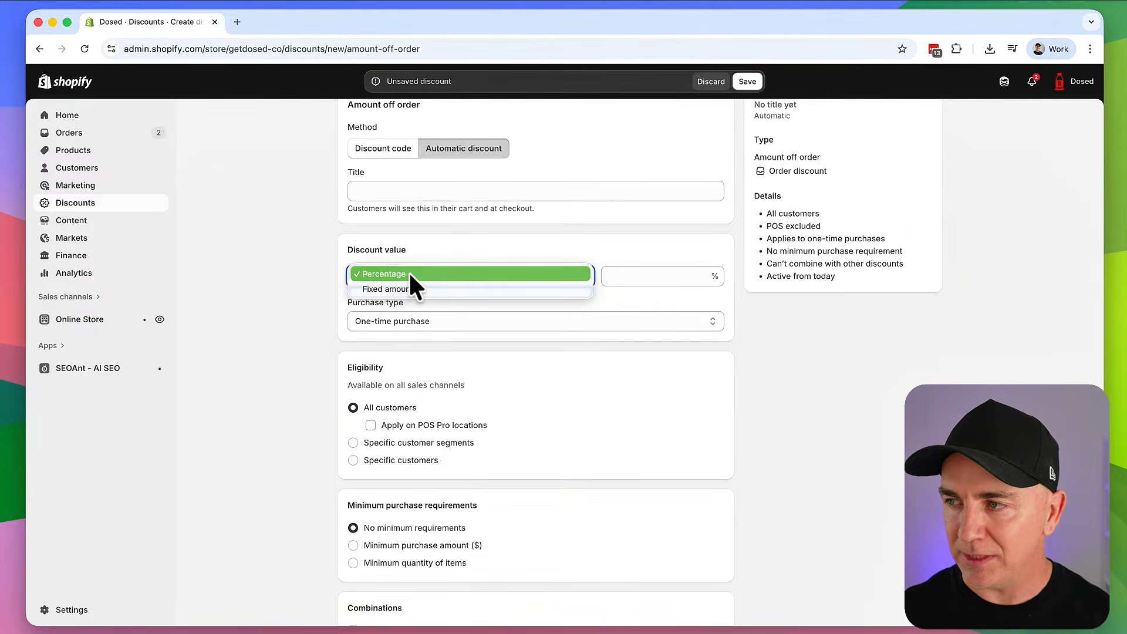
pyautogui.click(407, 289)
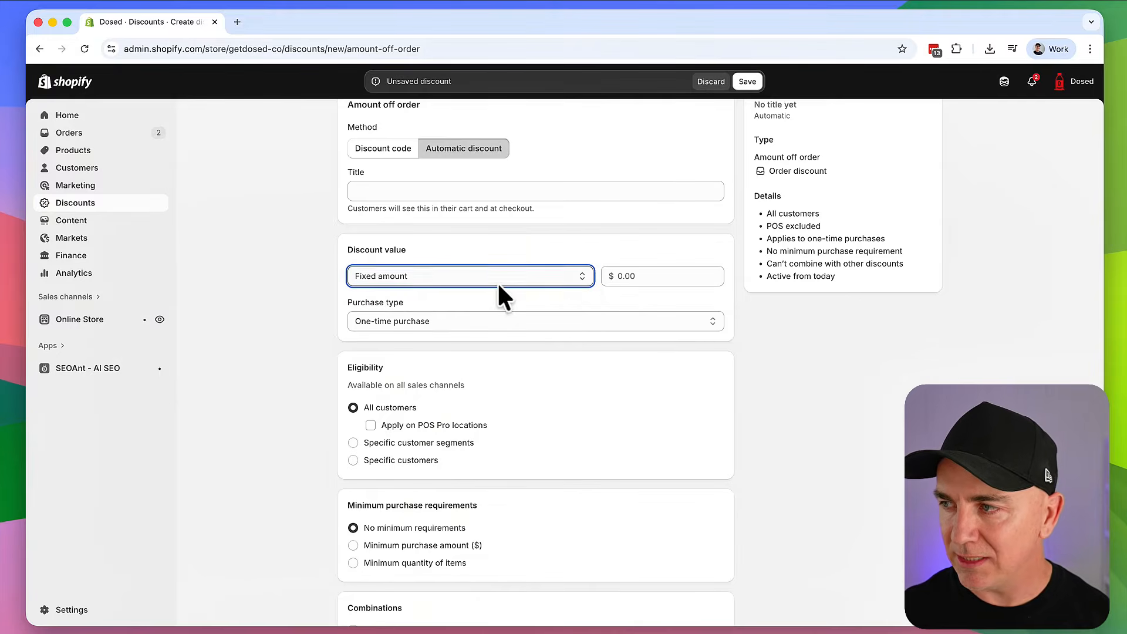
pyautogui.click(639, 276)
pyautogui.write('10')
# Keep One-time purchase as the purchase type and review the remaining options
pyautogui.click(473, 321)
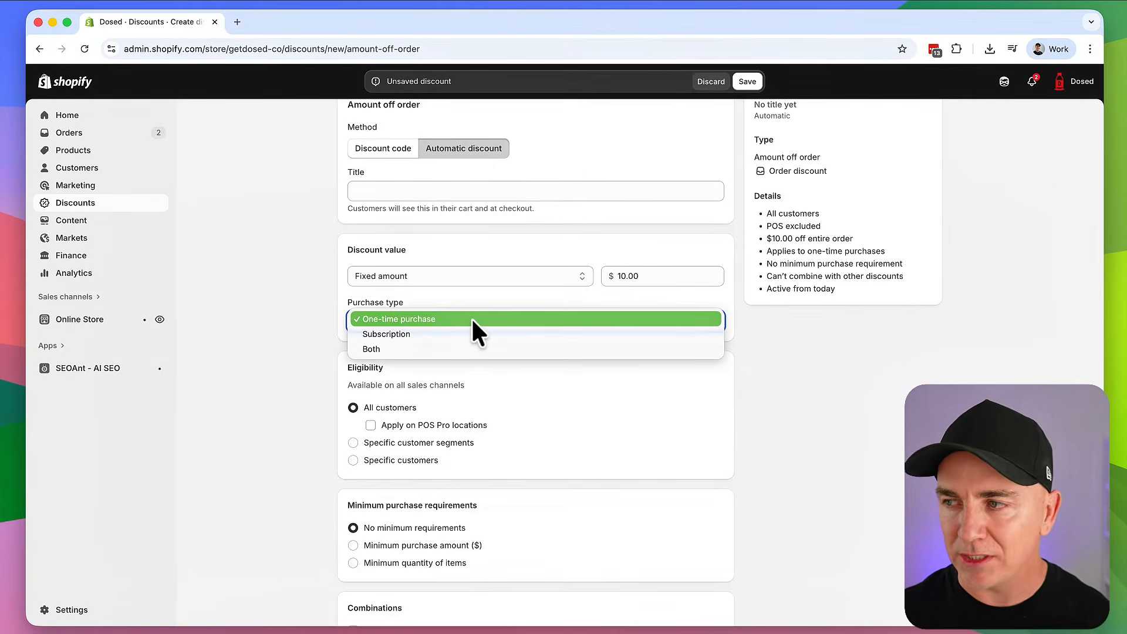
pyautogui.click(341, 359)
pyautogui.scroll(-1, 385, 293)
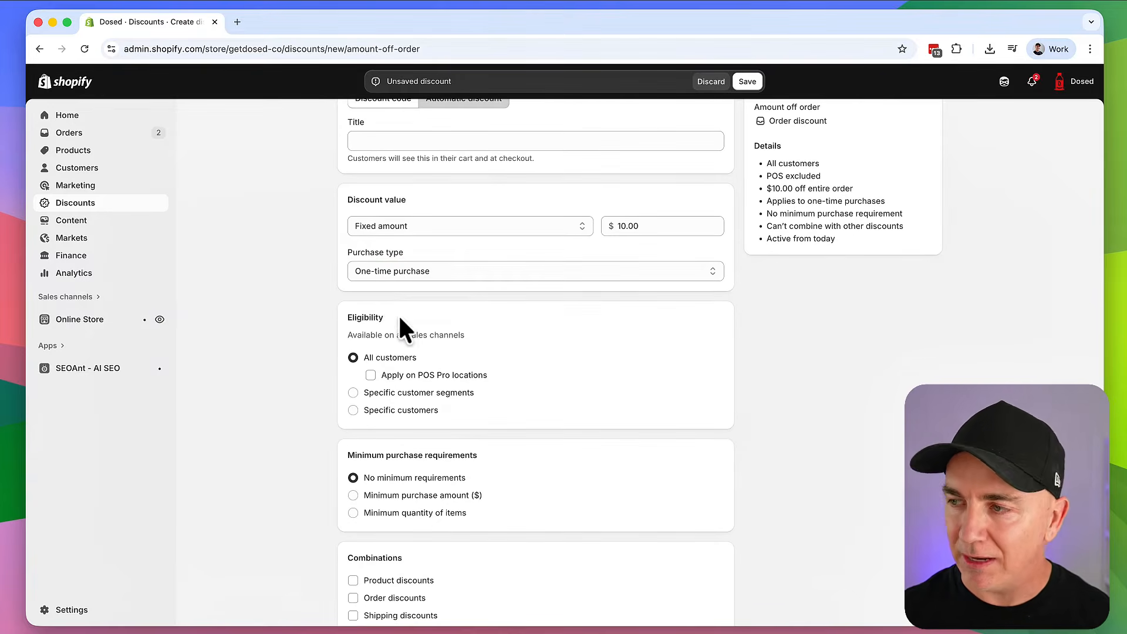
pyautogui.scroll(-1, 404, 317)
pyautogui.scroll(-2, 405, 321)
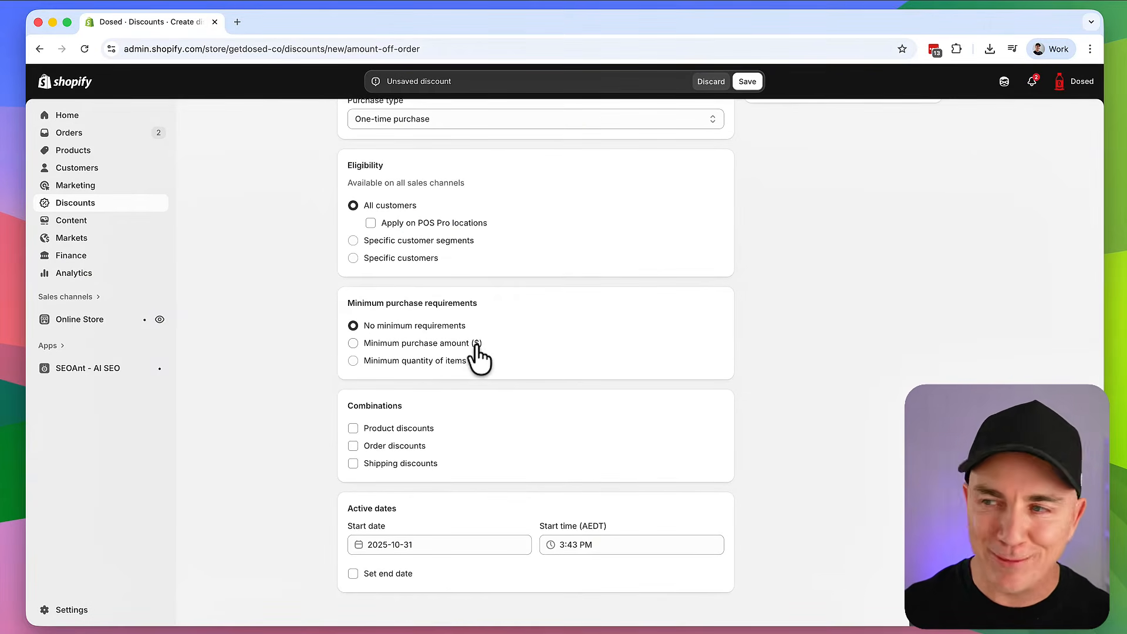
pyautogui.scroll(-1, 509, 352)
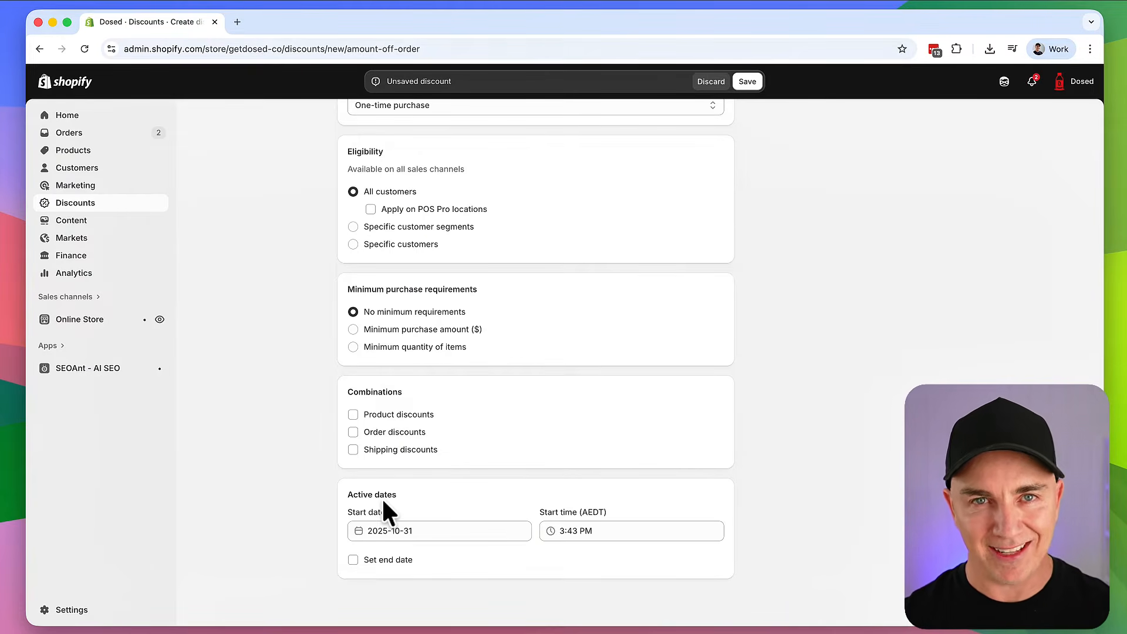
pyautogui.scroll(5, 805, 337)
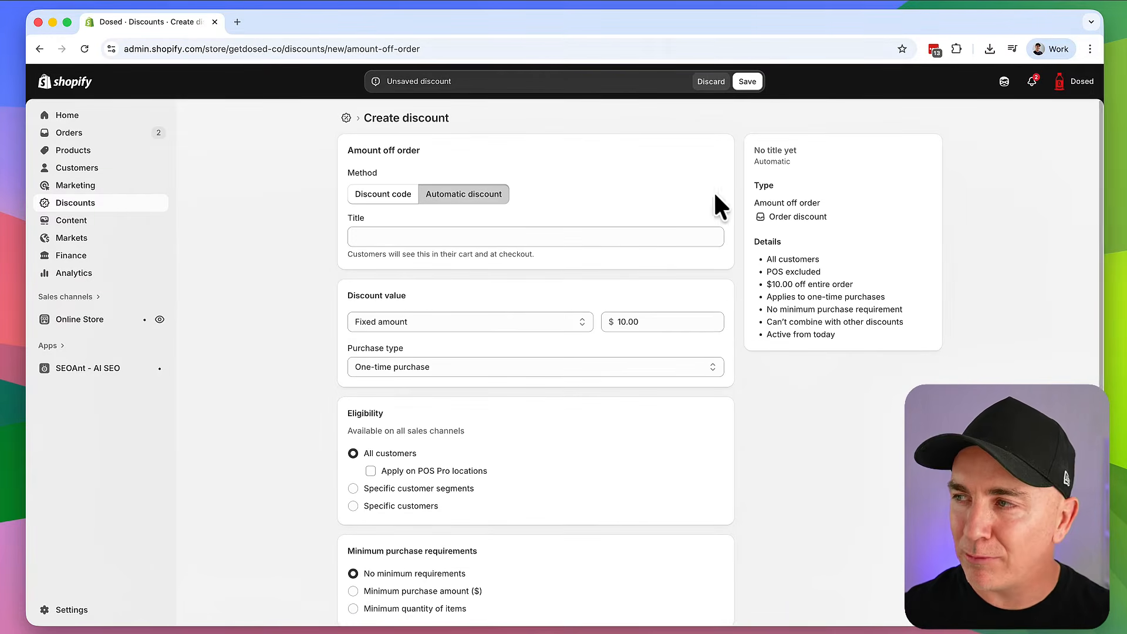
# Discard the unsaved order discount, then choose Buy X get Y as the new discount type
pyautogui.click(710, 83)
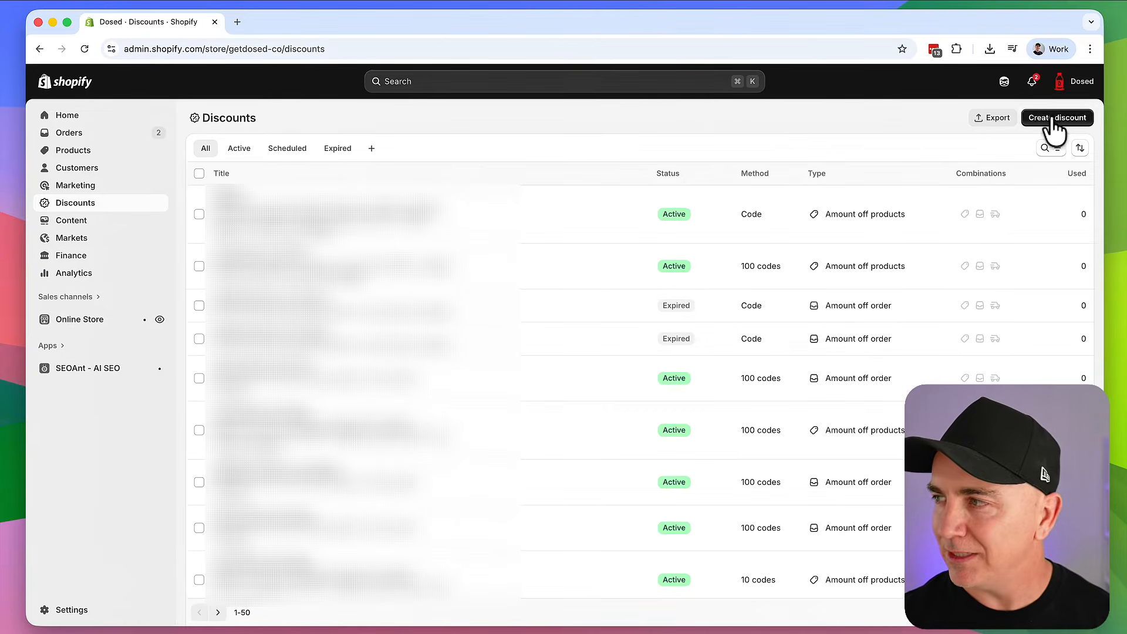
pyautogui.click(1051, 117)
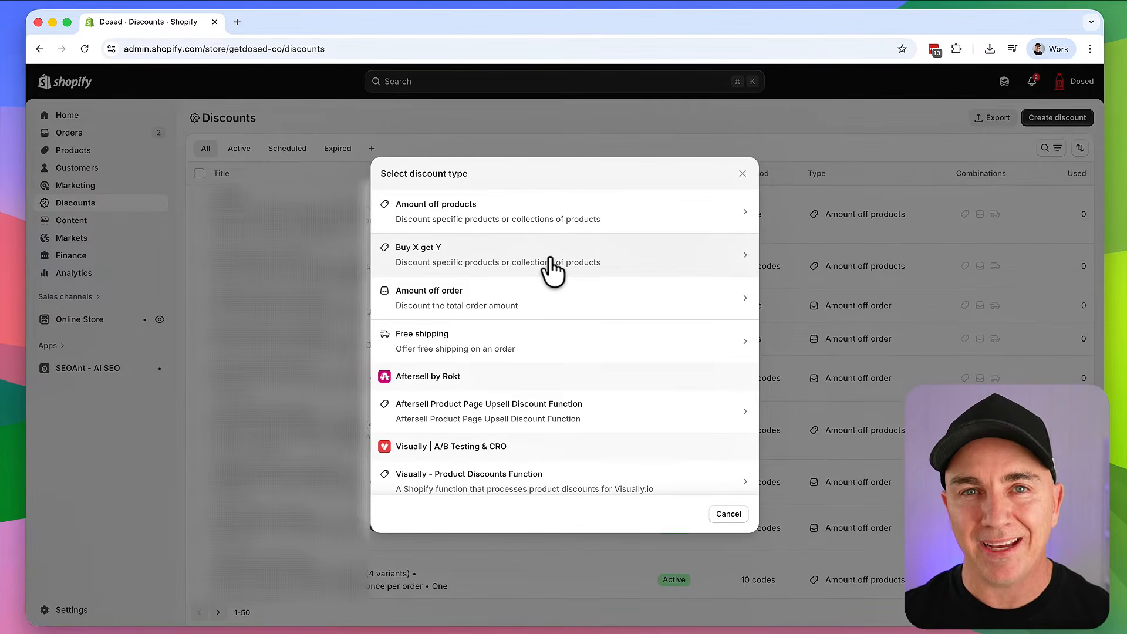
pyautogui.click(552, 270)
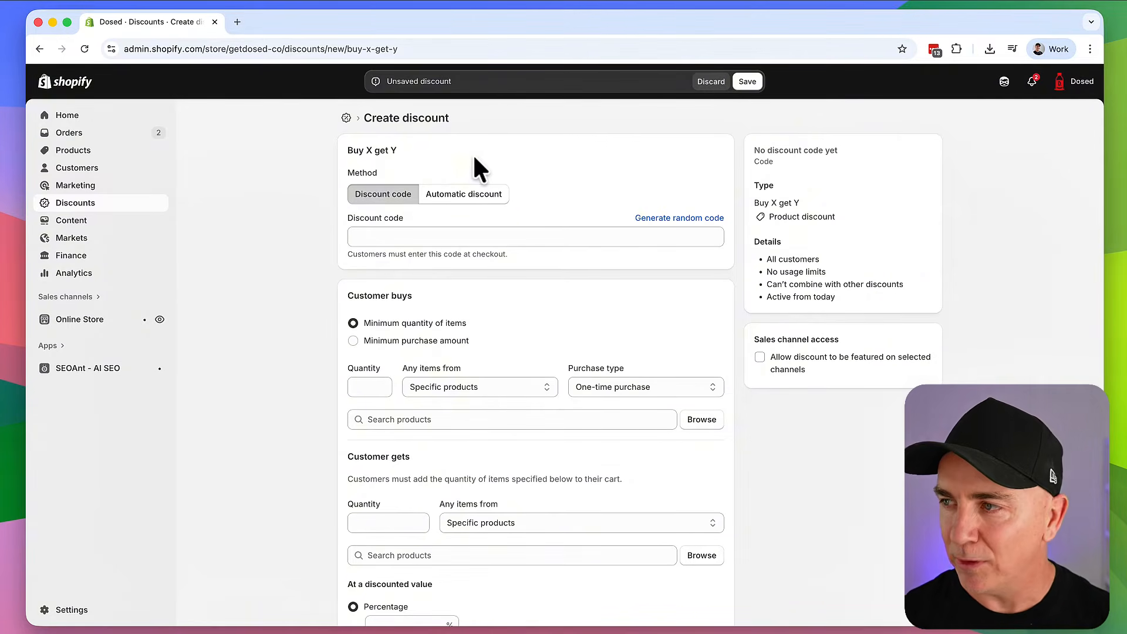
# Make the discount automatic and require a minimum quantity of 2 items
pyautogui.click(453, 197)
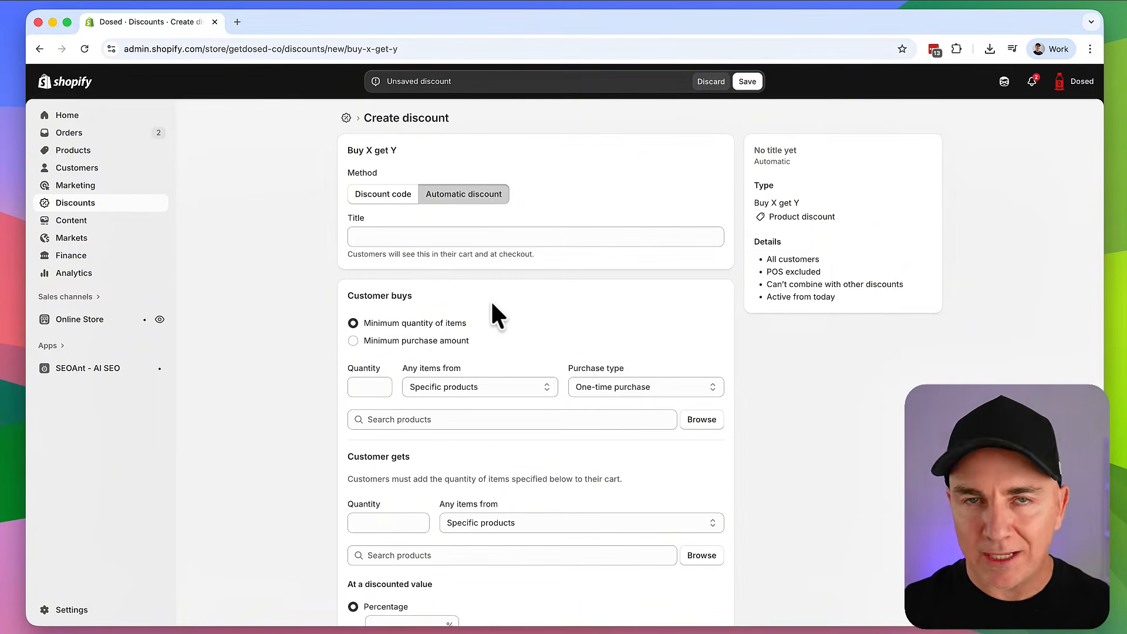
pyautogui.scroll(-2, 490, 301)
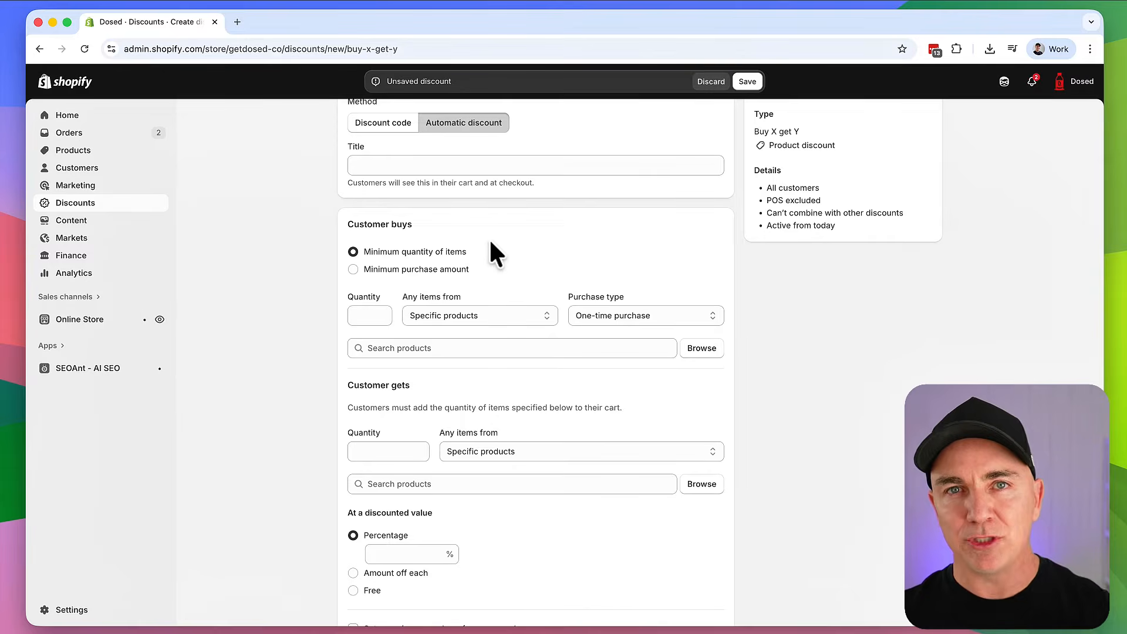
pyautogui.click(434, 271)
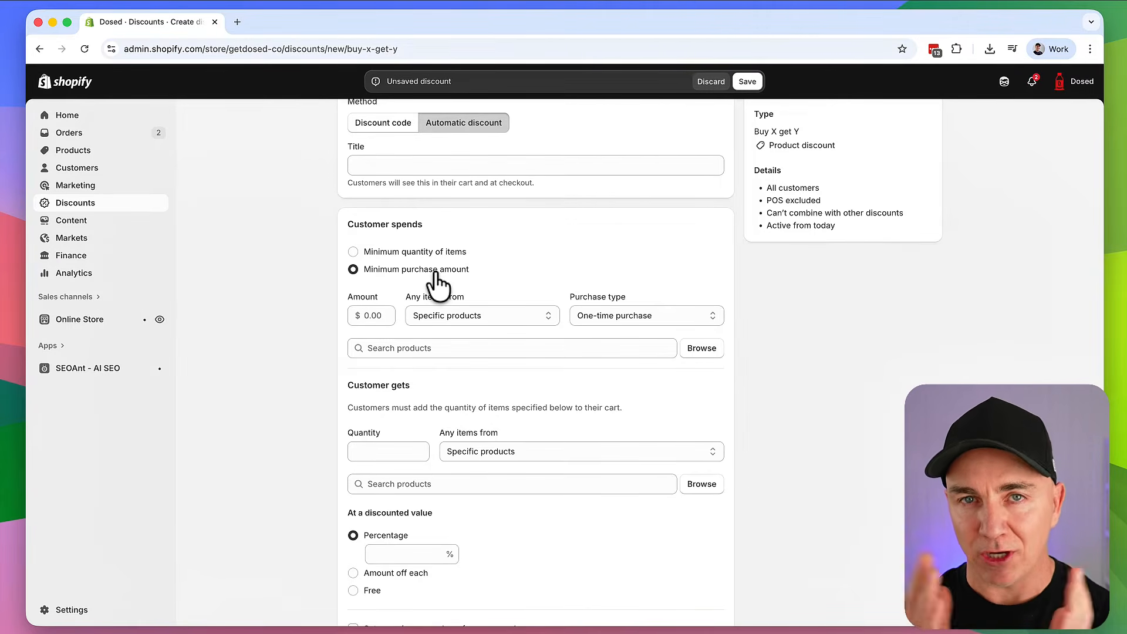
pyautogui.click(440, 253)
pyautogui.click(380, 318)
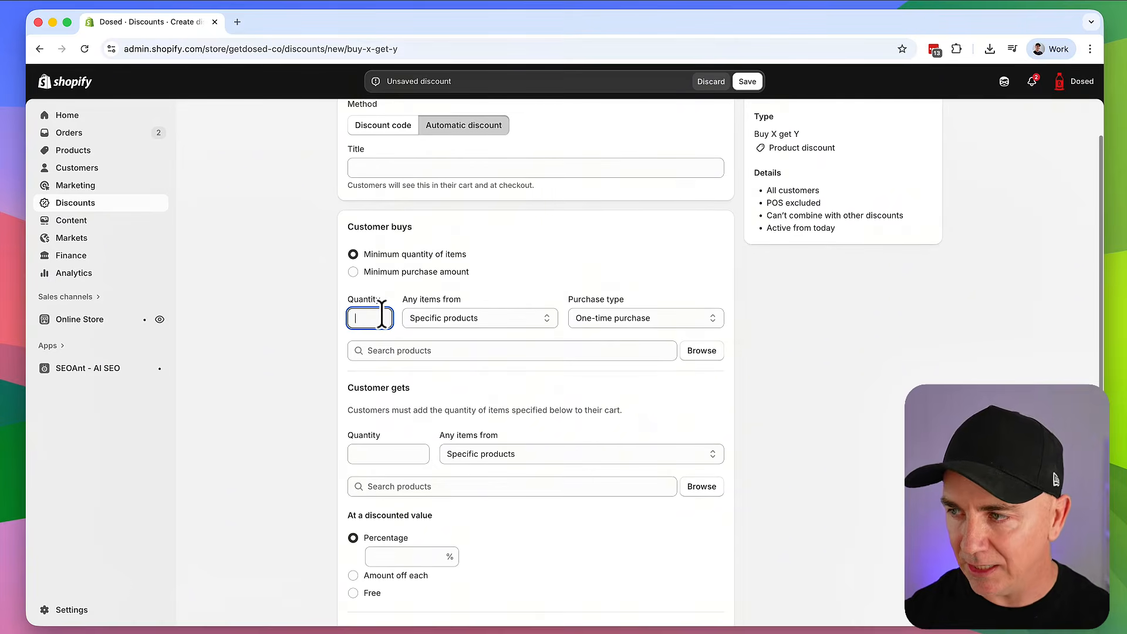
pyautogui.write('2')
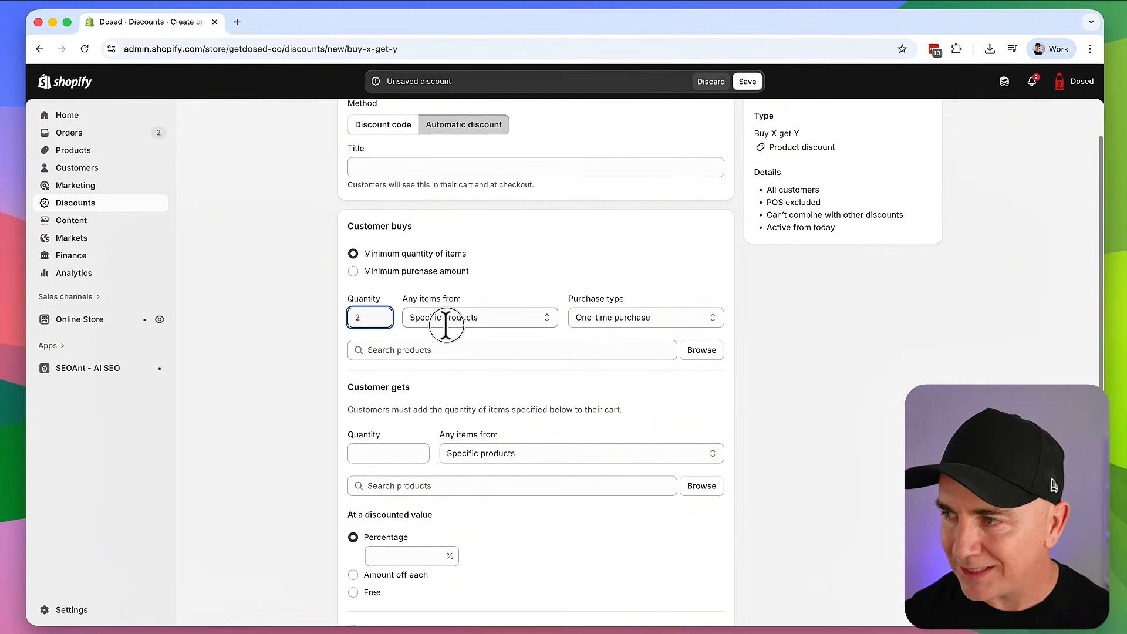
# Keep Specific products and One-time purchase, and search products for 'instant'
pyautogui.click(448, 319)
pyautogui.click(461, 315)
pyautogui.click(608, 317)
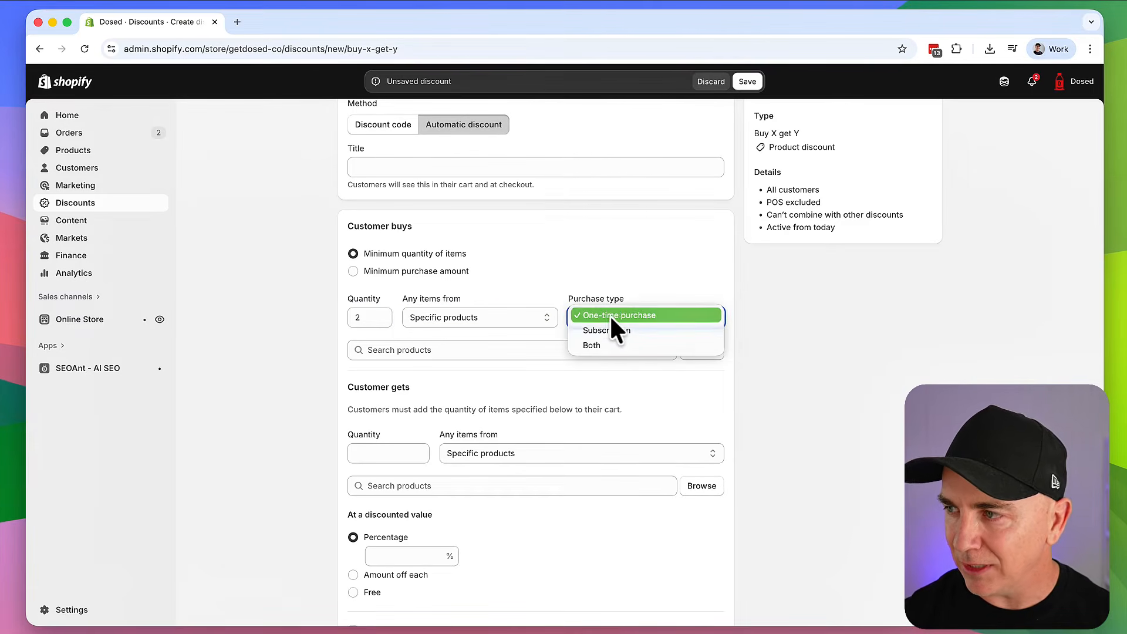
pyautogui.click(610, 255)
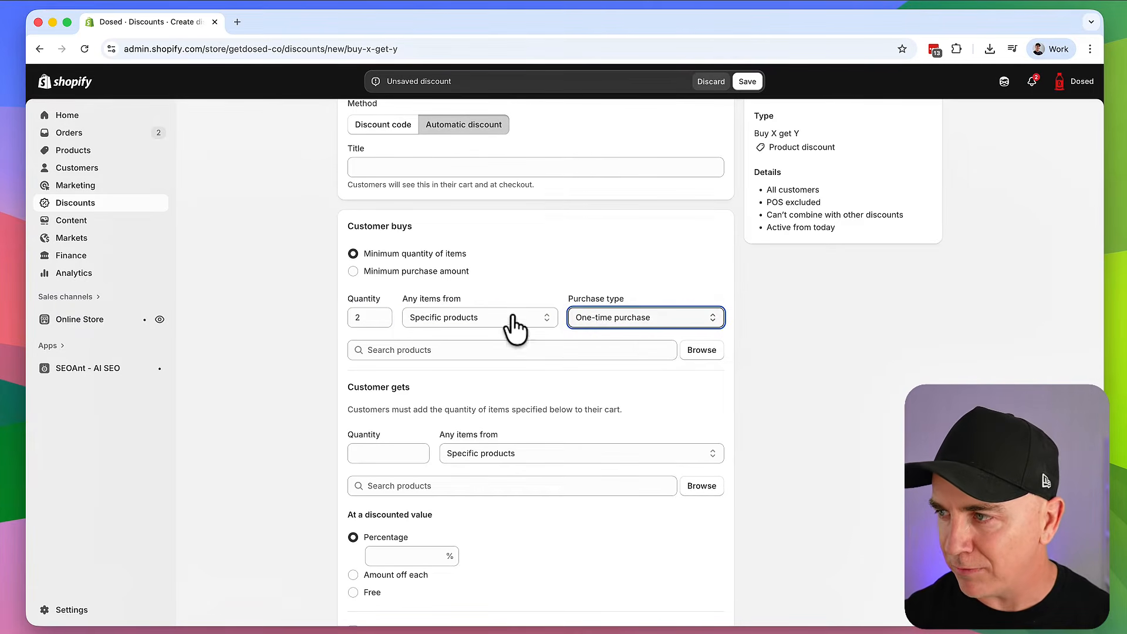
pyautogui.click(491, 351)
pyautogui.write('instant')
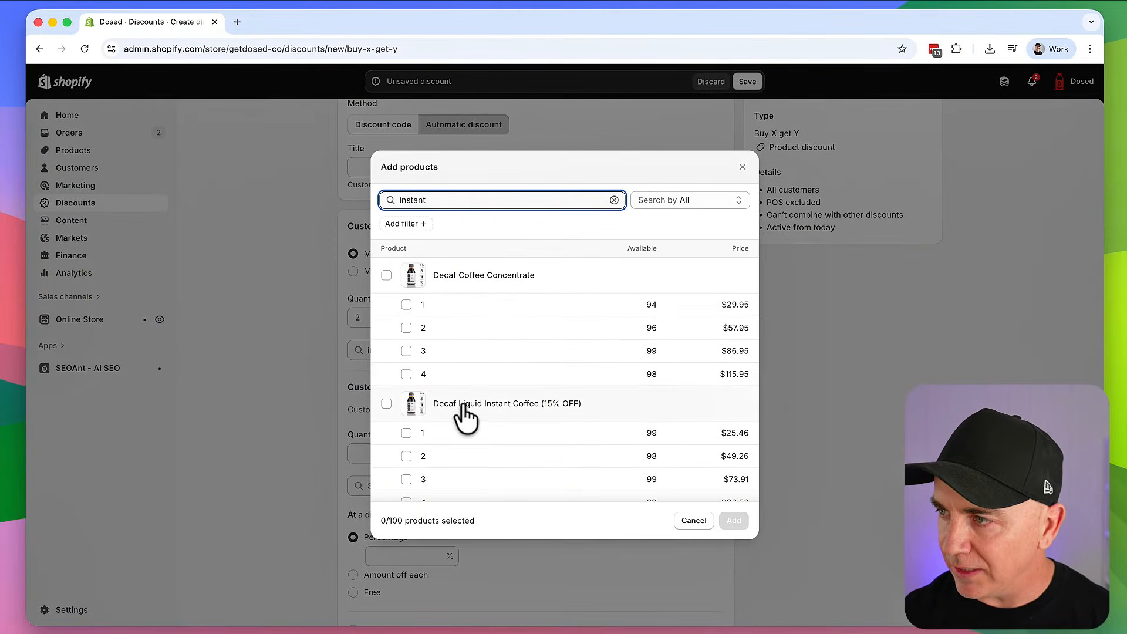
# Add Decaf Coffee Concentrate to Customer buys and set Customer gets quantity to 1
pyautogui.click(387, 276)
pyautogui.click(734, 521)
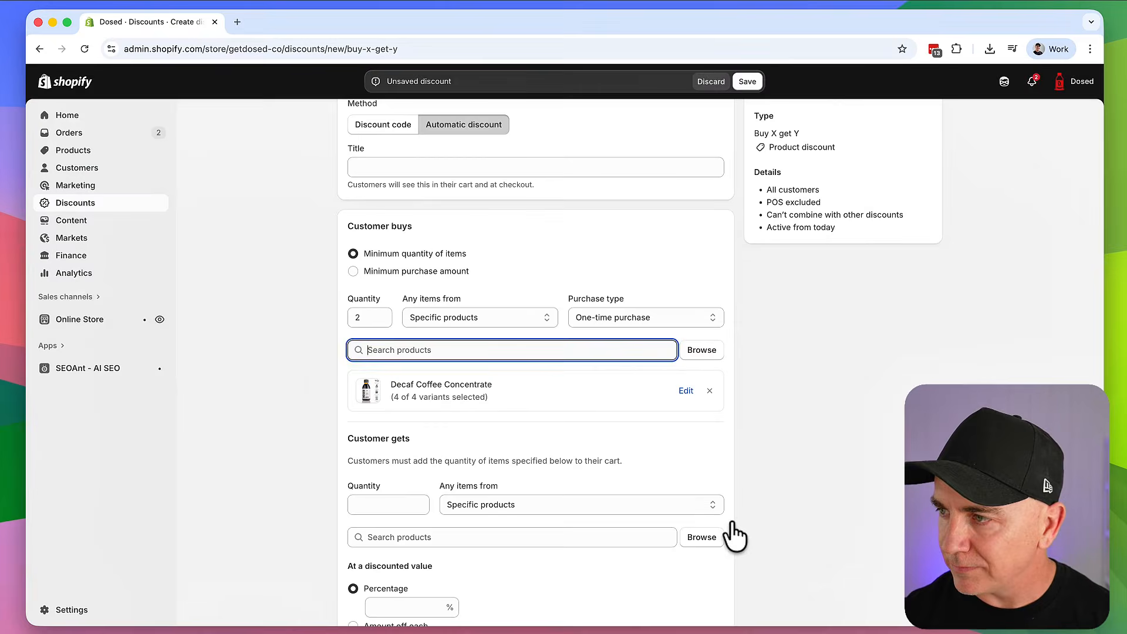
pyautogui.scroll(-2, 470, 396)
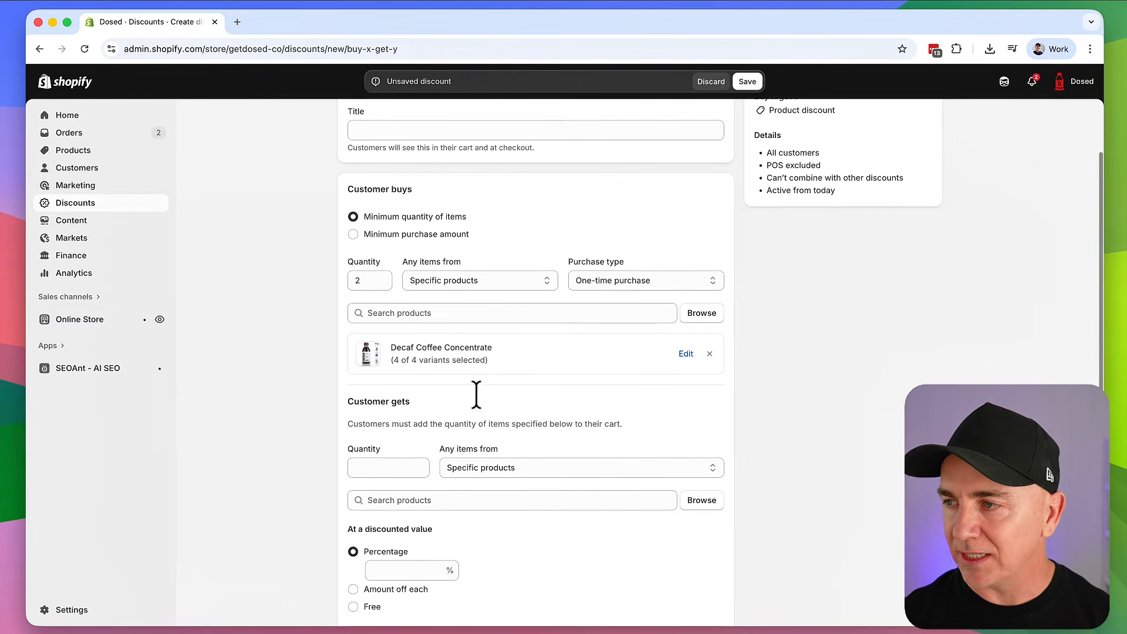
pyautogui.click(392, 456)
pyautogui.write('1')
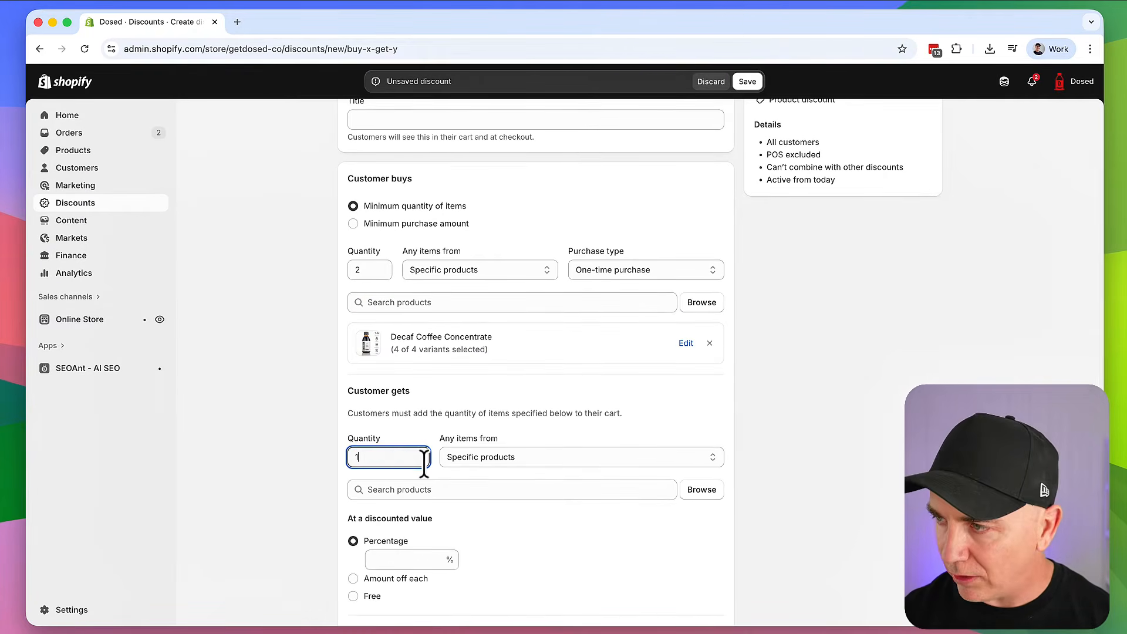
# Add Mini Travel Bottle (60ml), found by searching 'trave', as the product customers get
pyautogui.click(512, 456)
pyautogui.click(512, 456)
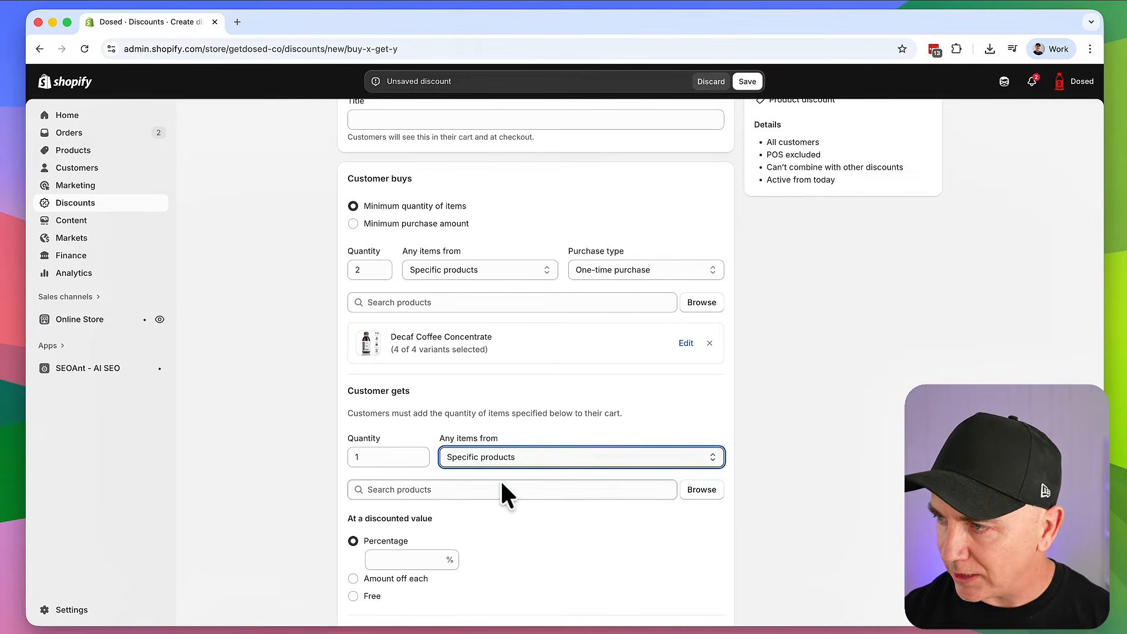
pyautogui.click(504, 488)
pyautogui.write('trave')
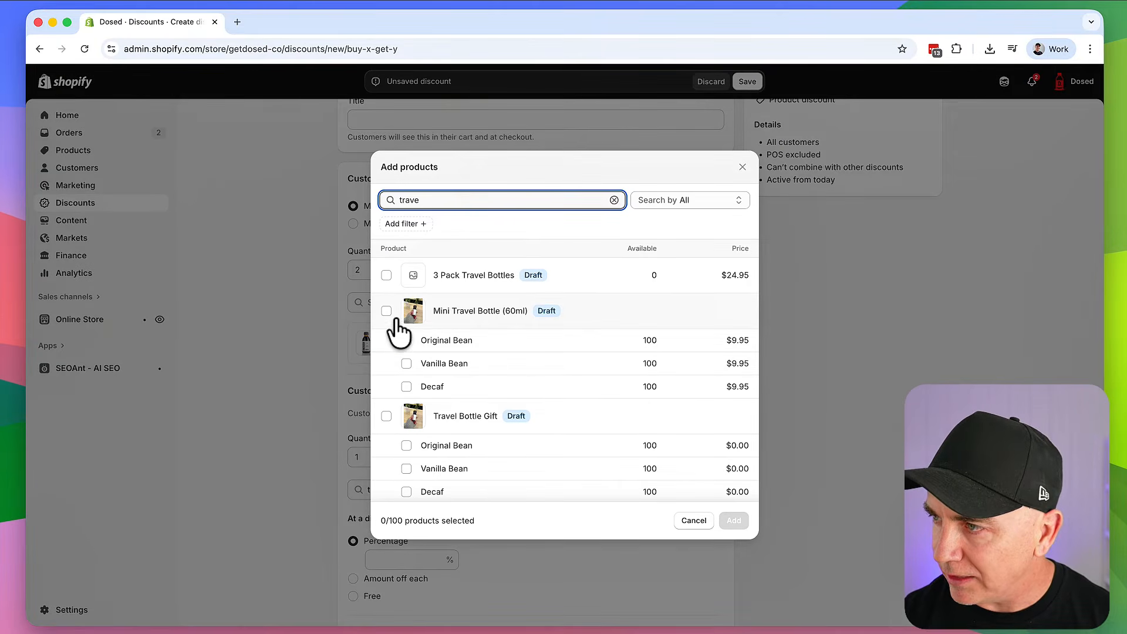
pyautogui.click(386, 311)
pyautogui.click(733, 520)
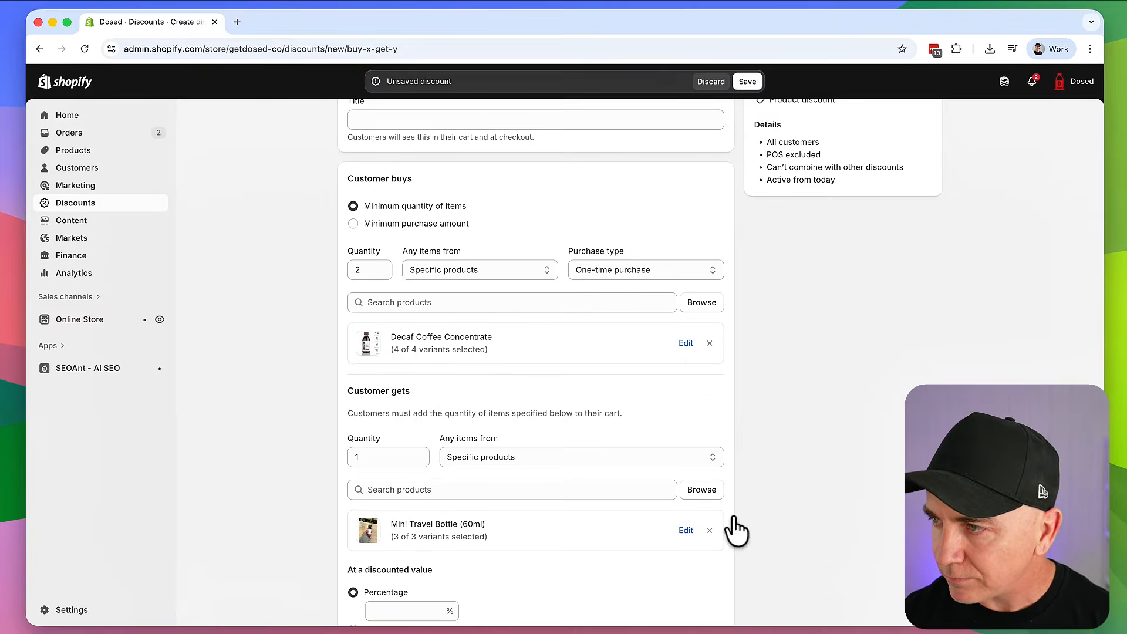
pyautogui.scroll(2, 276, 322)
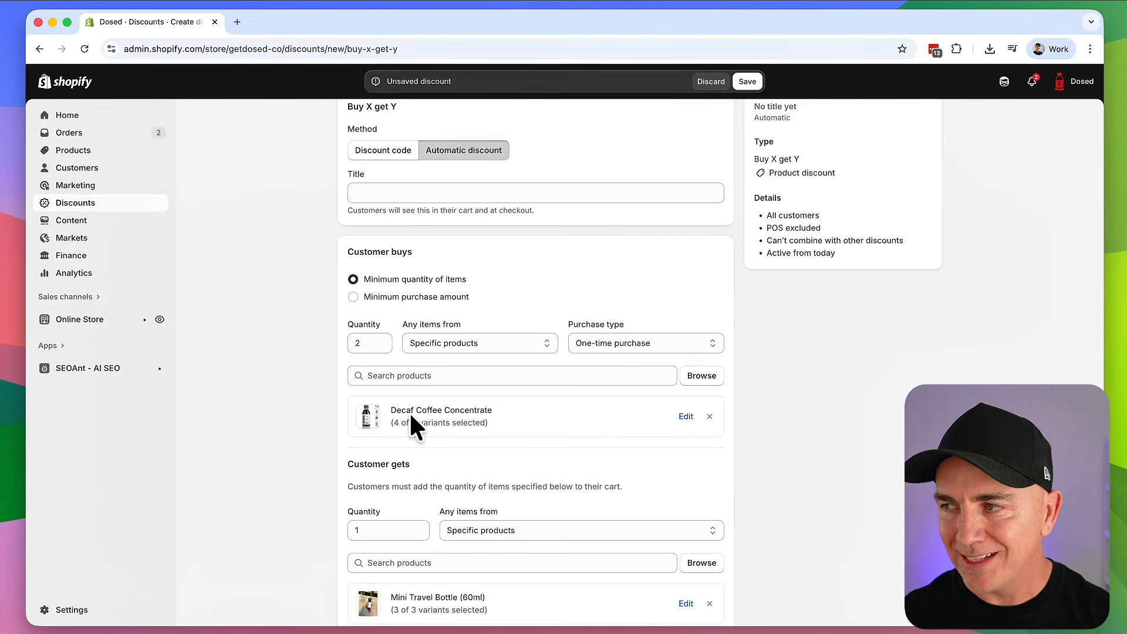
pyautogui.scroll(-3, 409, 411)
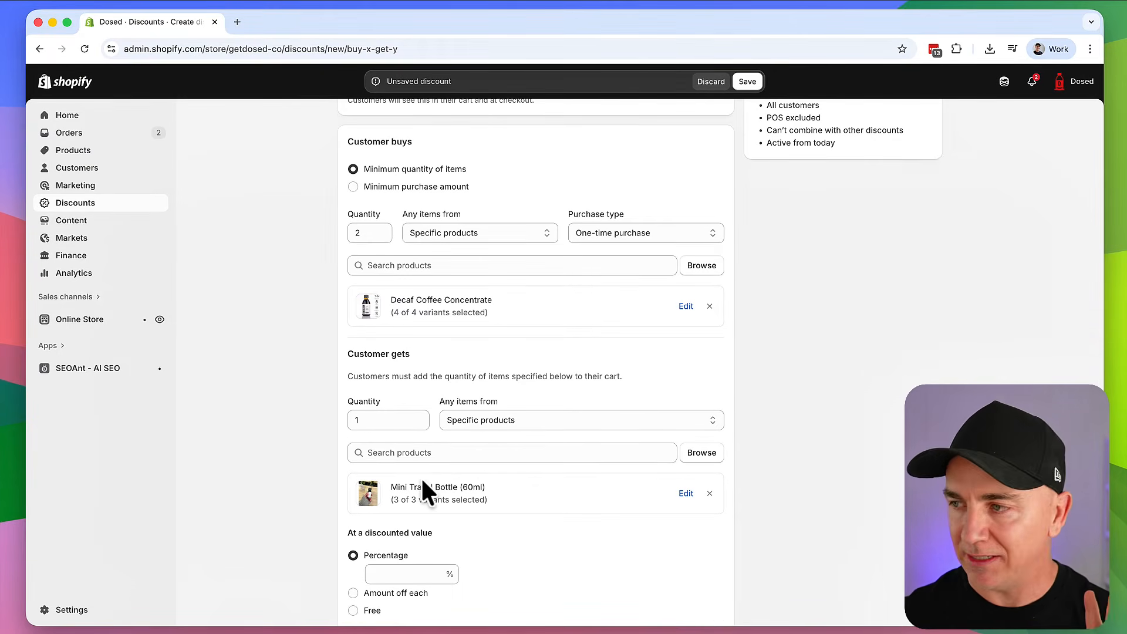
pyautogui.scroll(1, 411, 412)
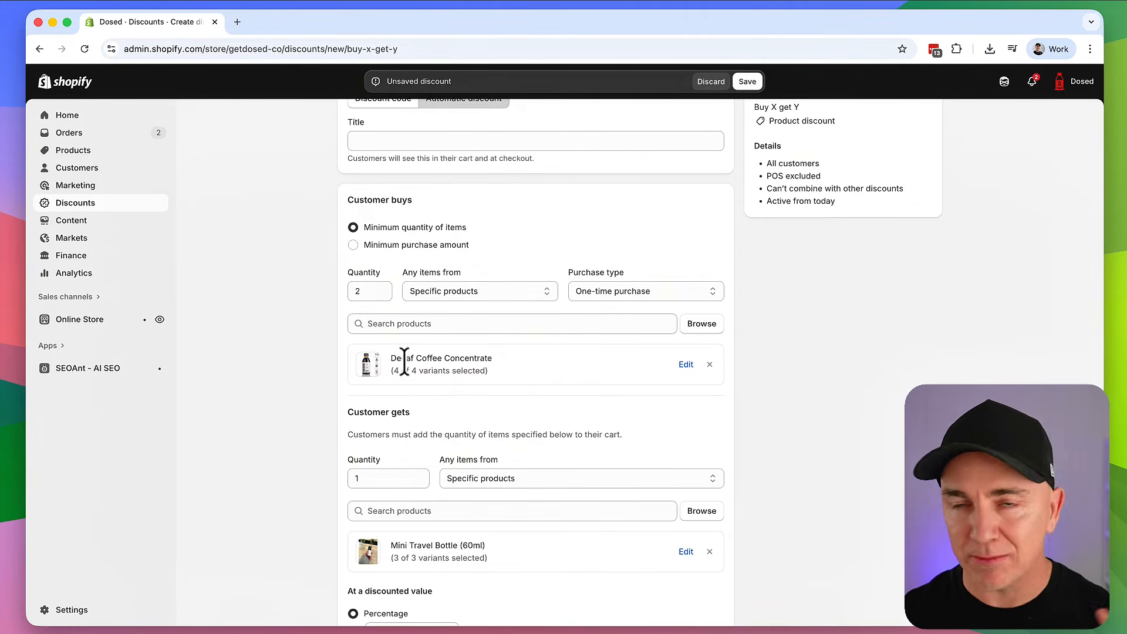
pyautogui.scroll(-2, 381, 317)
pyautogui.scroll(-1, 384, 323)
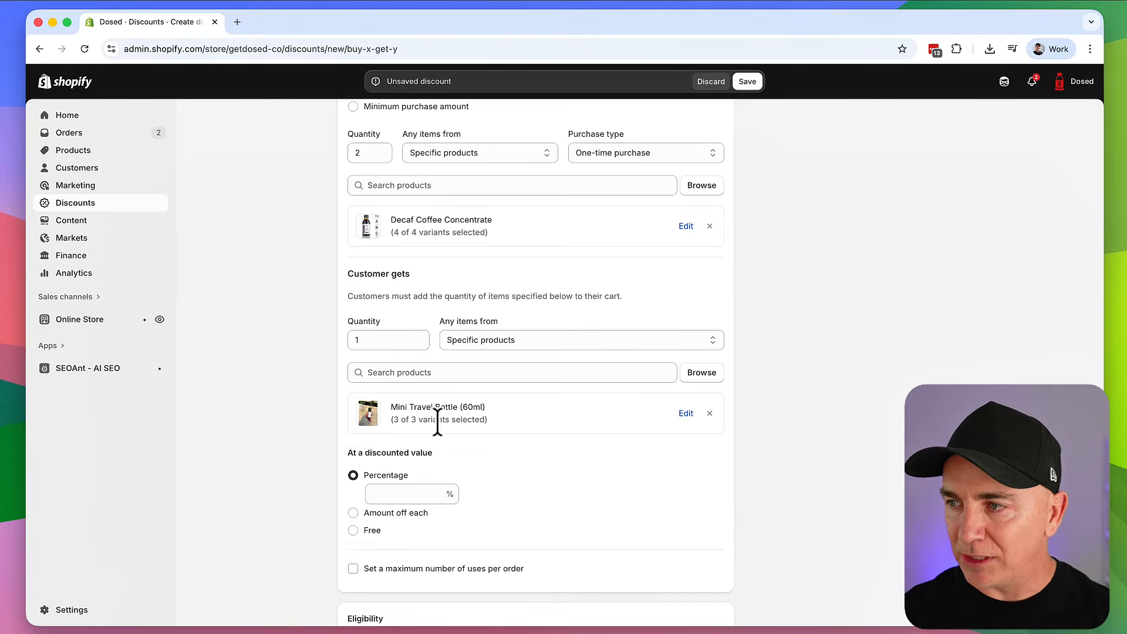
pyautogui.scroll(-1, 441, 433)
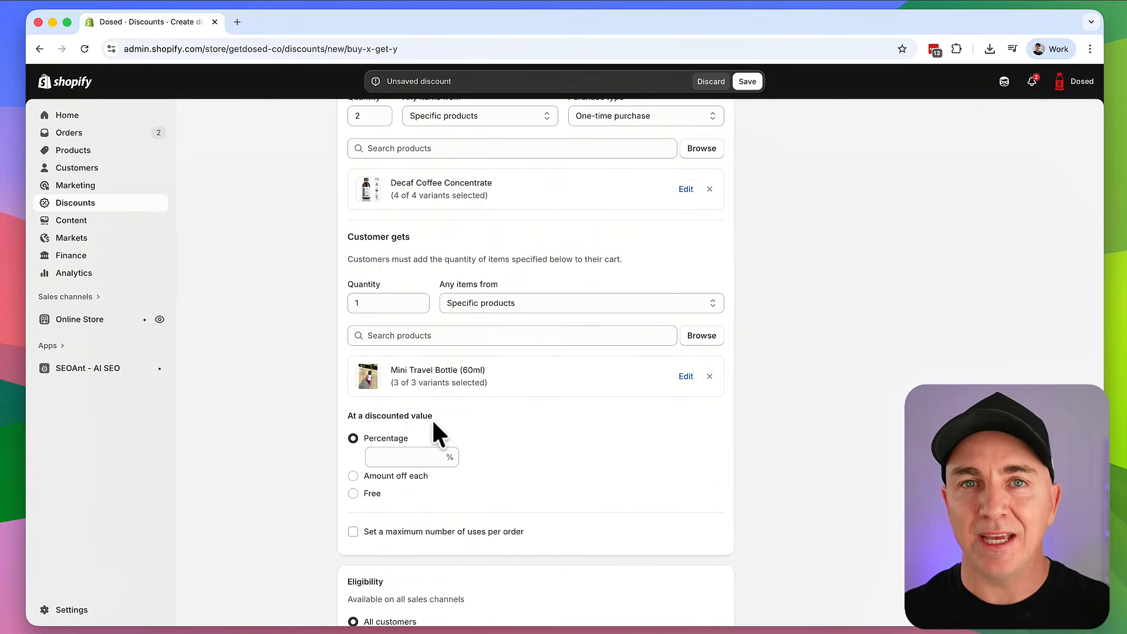
# Try the Free option for the reward item under At a discounted value
pyautogui.click(424, 457)
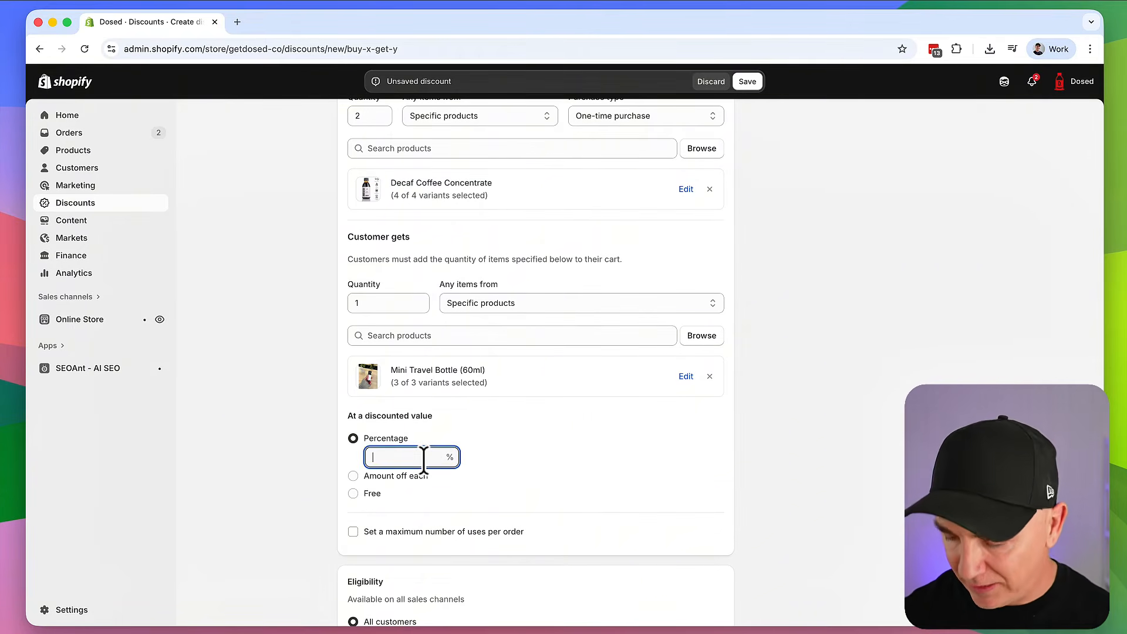
pyautogui.click(353, 494)
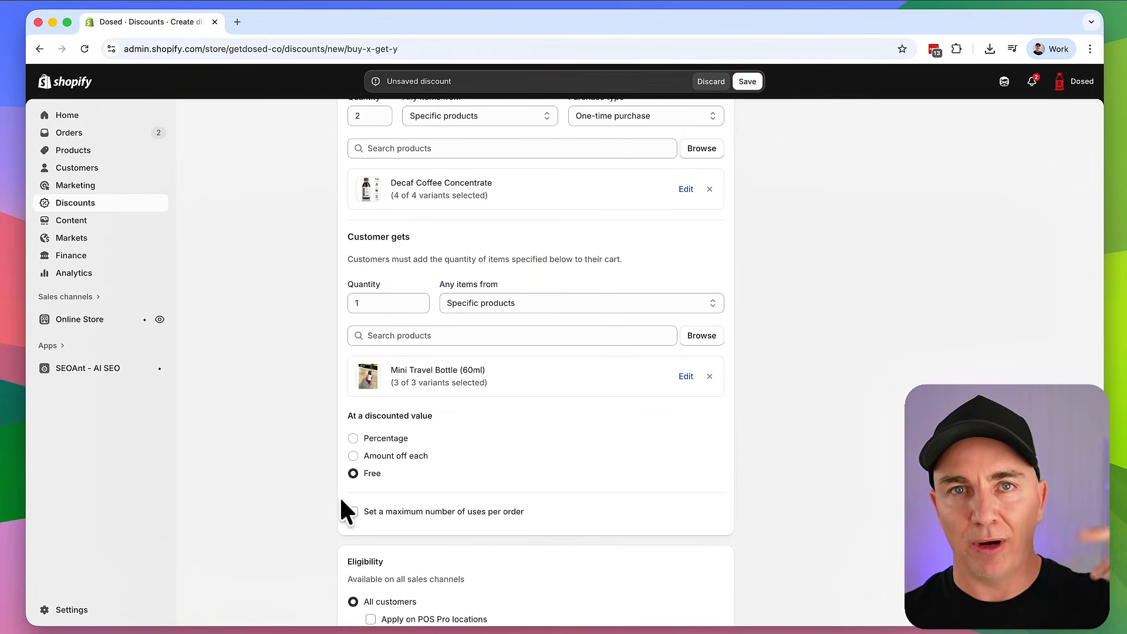
pyautogui.scroll(1, 520, 459)
pyautogui.scroll(3, 520, 460)
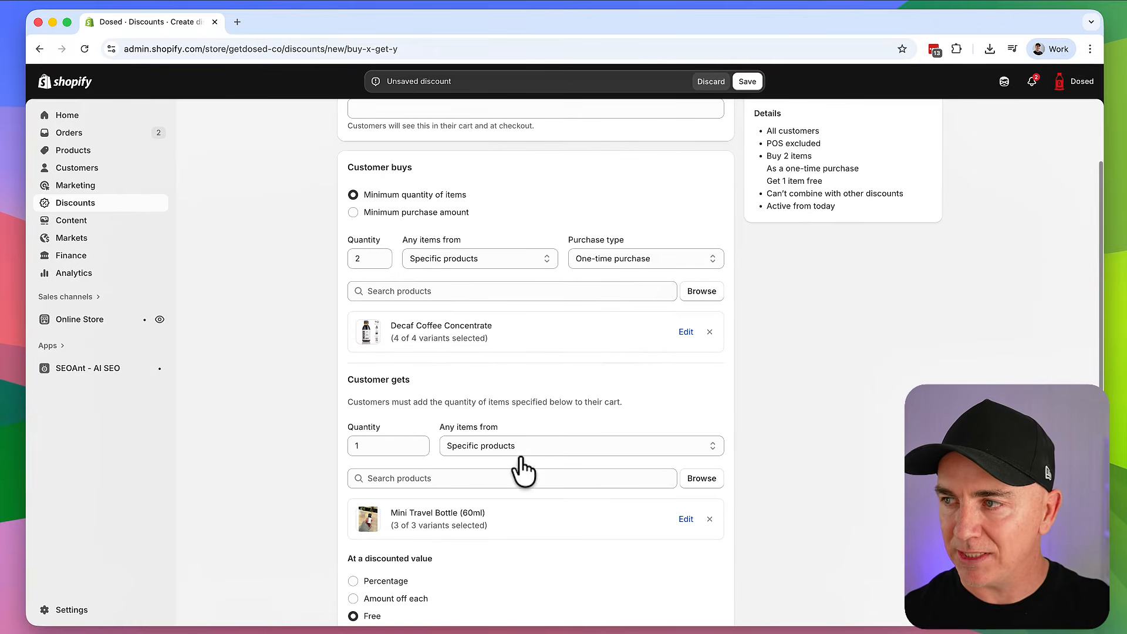
pyautogui.scroll(-1, 458, 453)
pyautogui.scroll(-3, 459, 455)
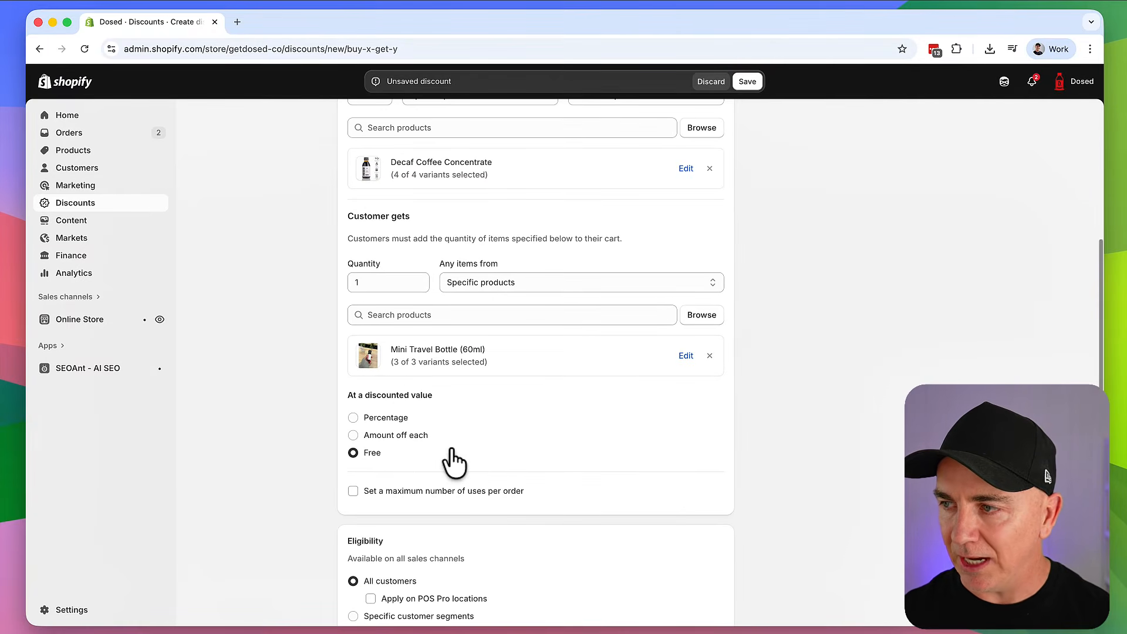
# Set the Mini Travel Bottle reward to a Percentage discount of 50%
pyautogui.click(353, 417)
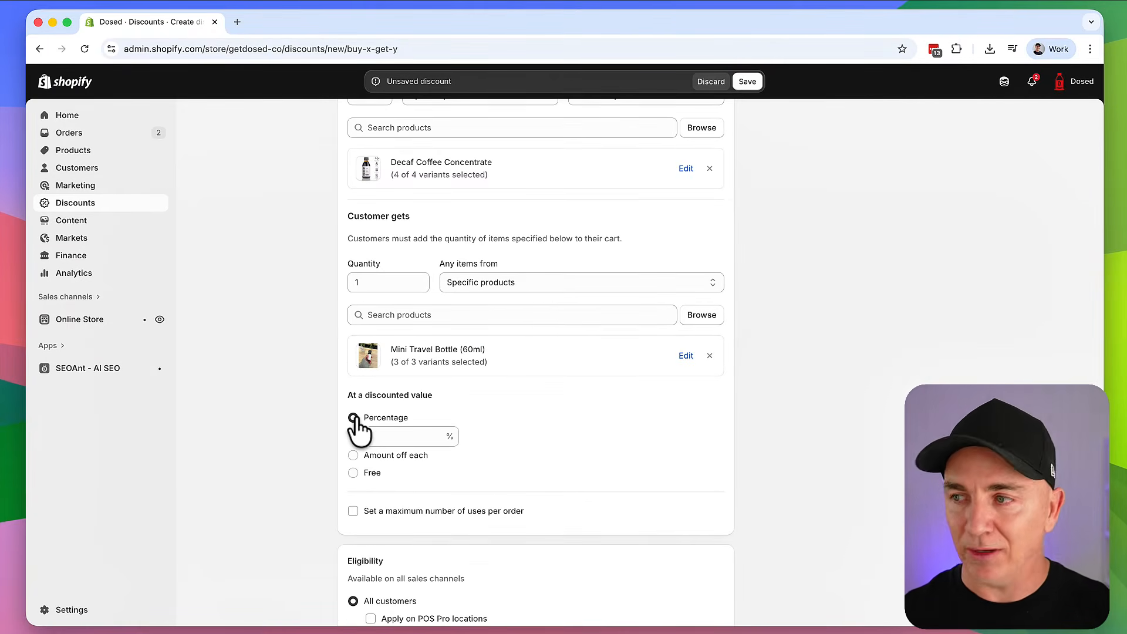
pyautogui.click(395, 436)
pyautogui.write('50')
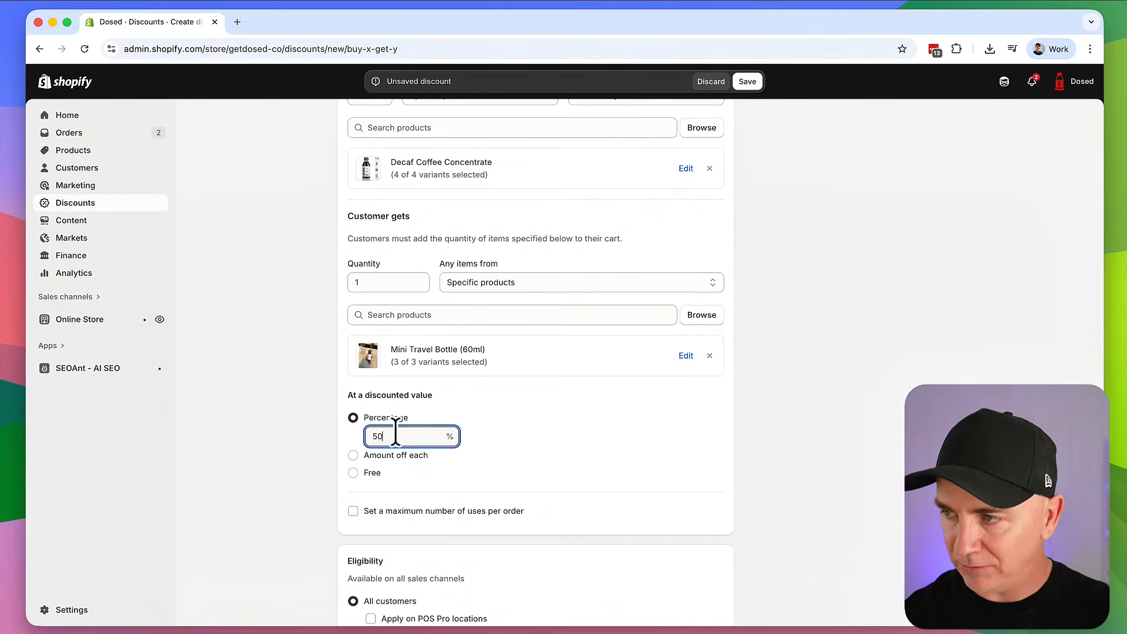
pyautogui.click(521, 442)
pyautogui.click(392, 457)
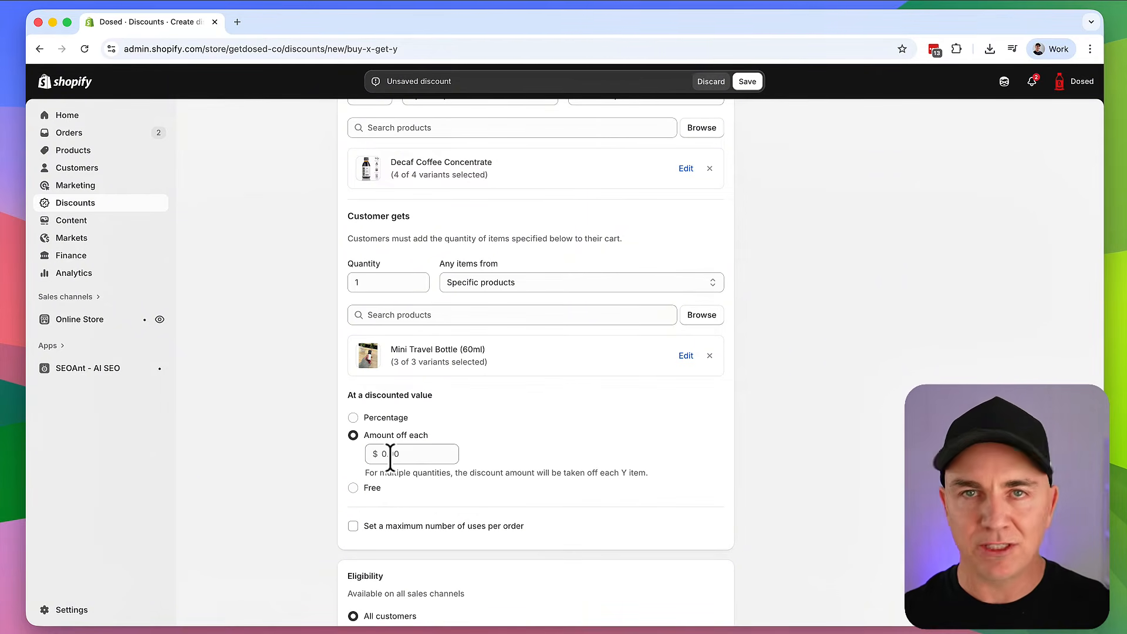
pyautogui.click(353, 418)
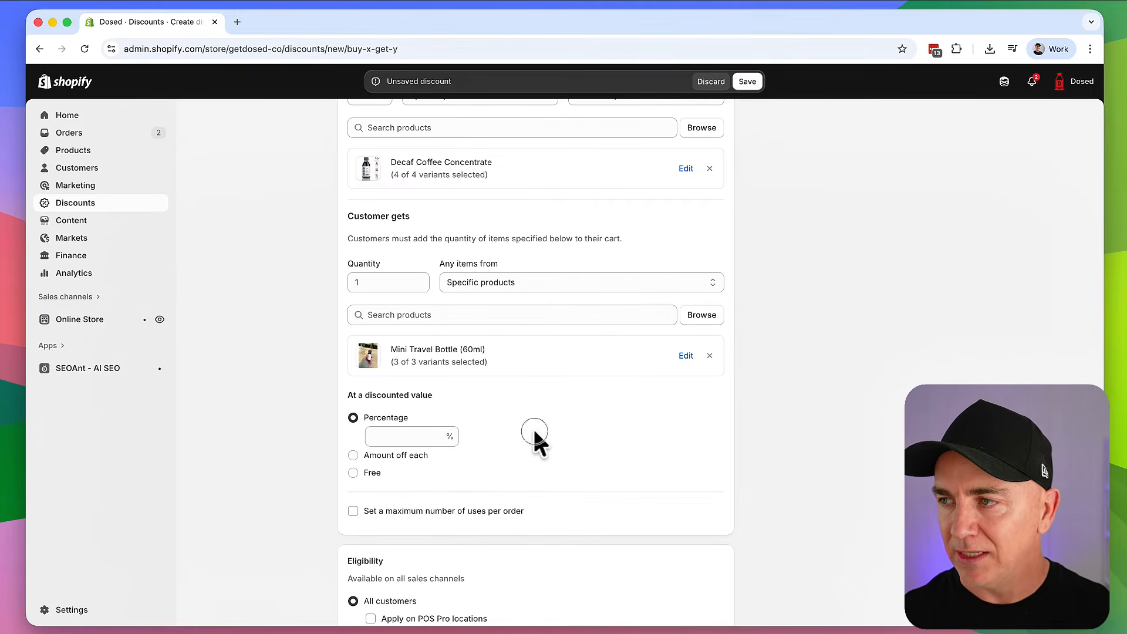
pyautogui.scroll(3, 523, 434)
pyautogui.scroll(1, 492, 388)
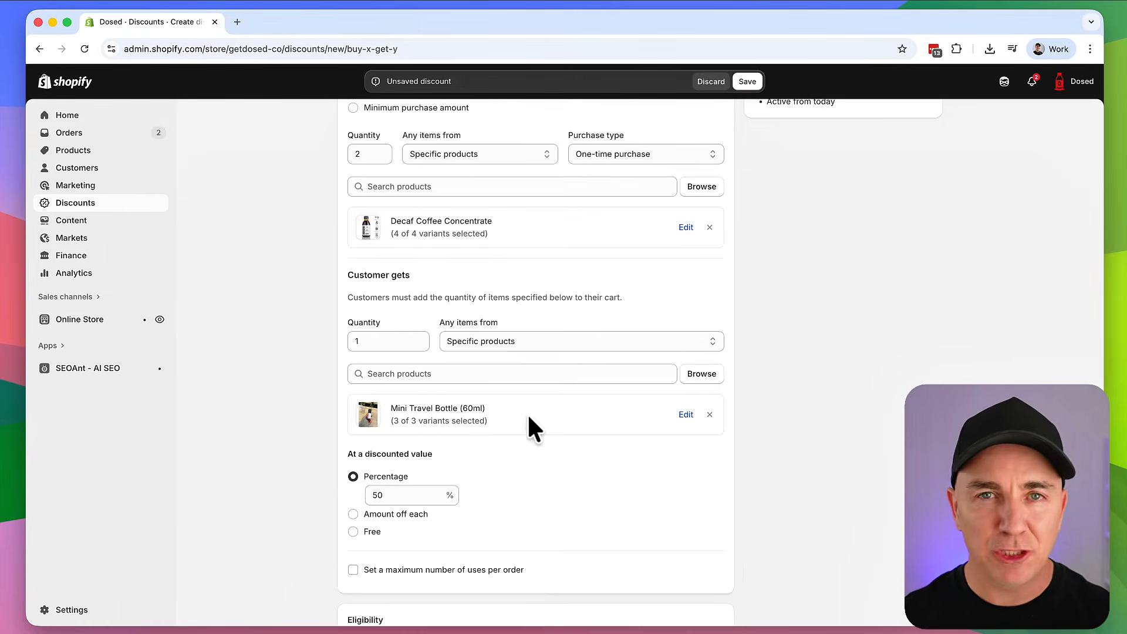
pyautogui.scroll(-3, 527, 415)
pyautogui.scroll(-1, 526, 413)
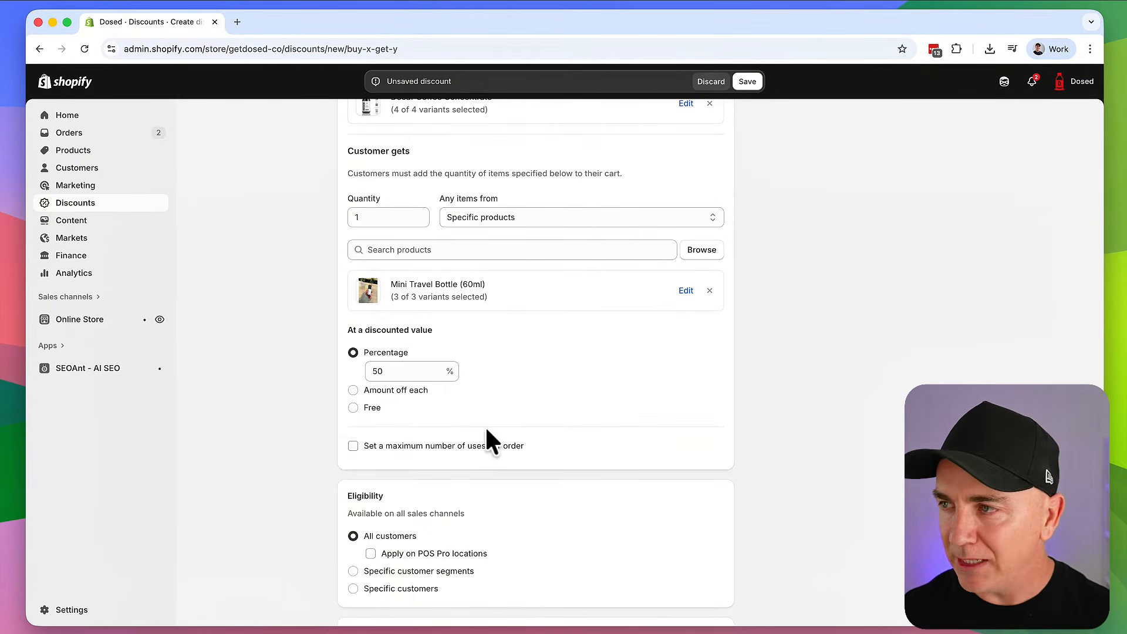
pyautogui.scroll(-5, 487, 431)
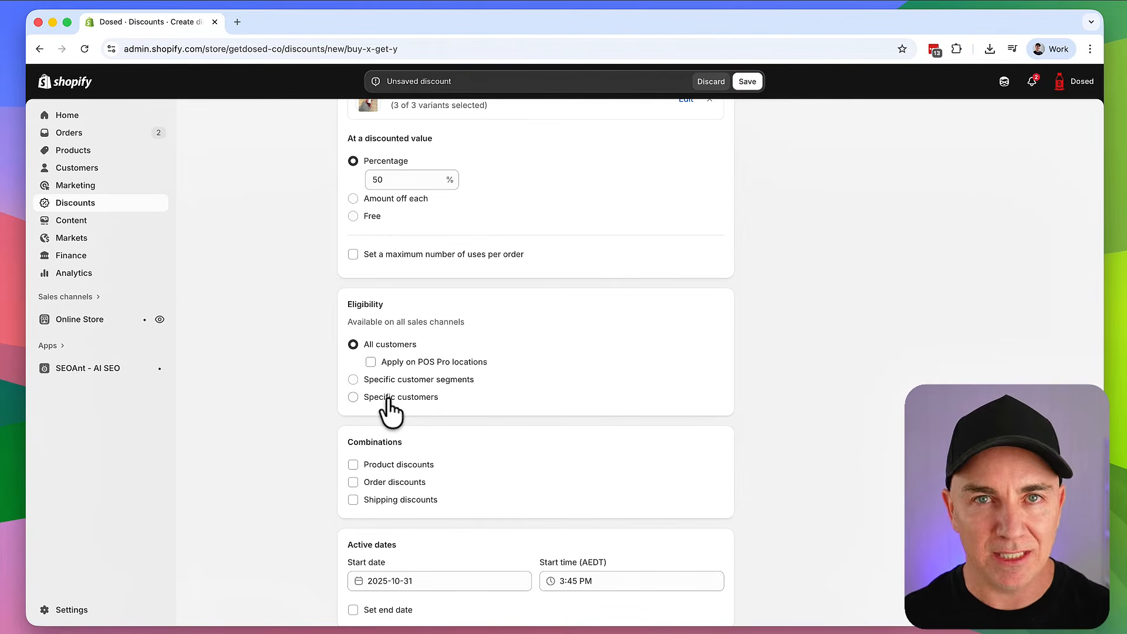
pyautogui.scroll(-2, 454, 411)
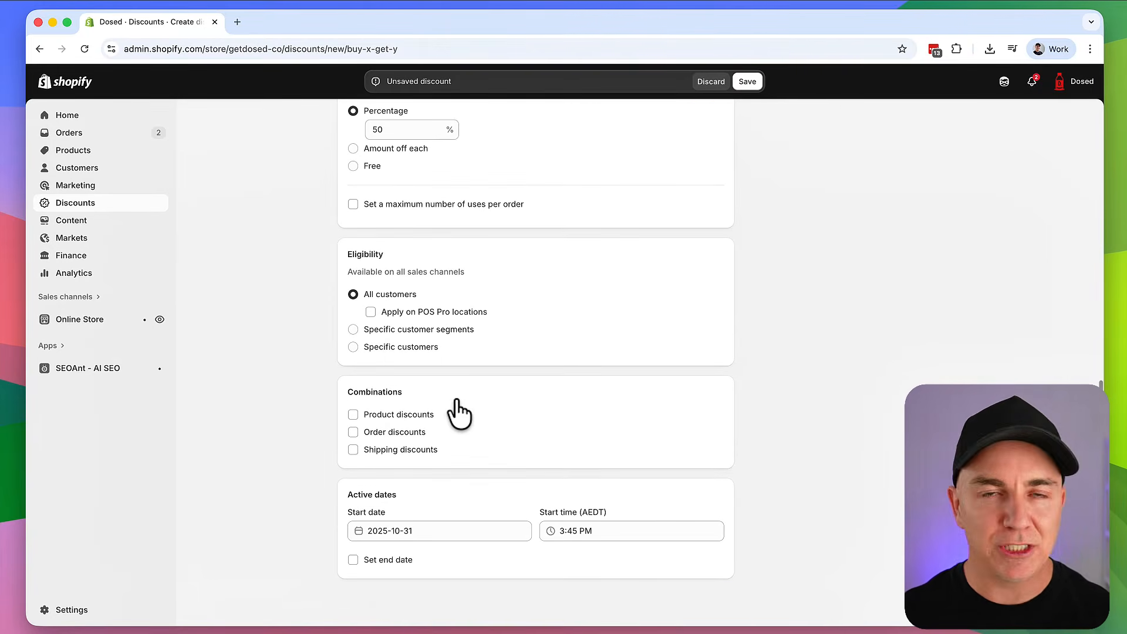
pyautogui.click(574, 531)
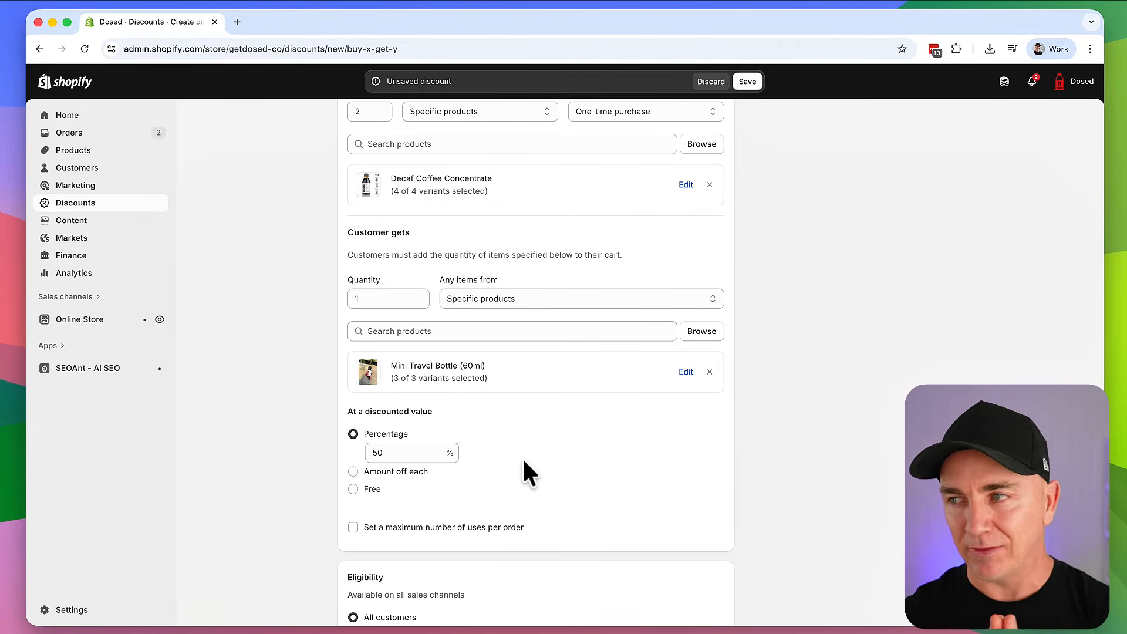
pyautogui.scroll(4, 523, 458)
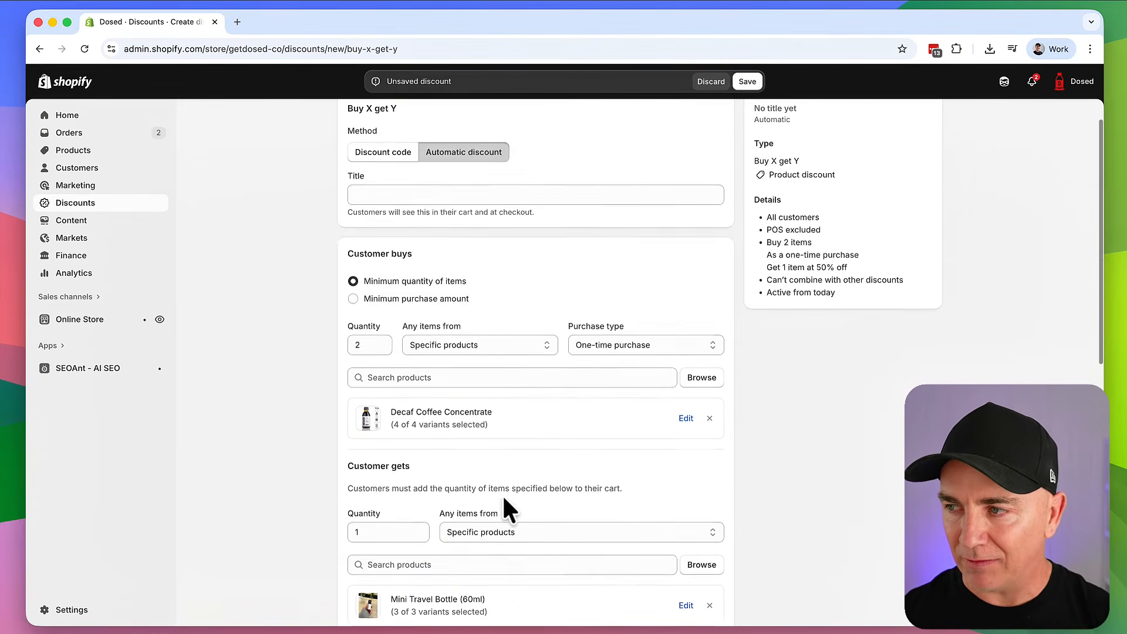
pyautogui.scroll(-3, 503, 508)
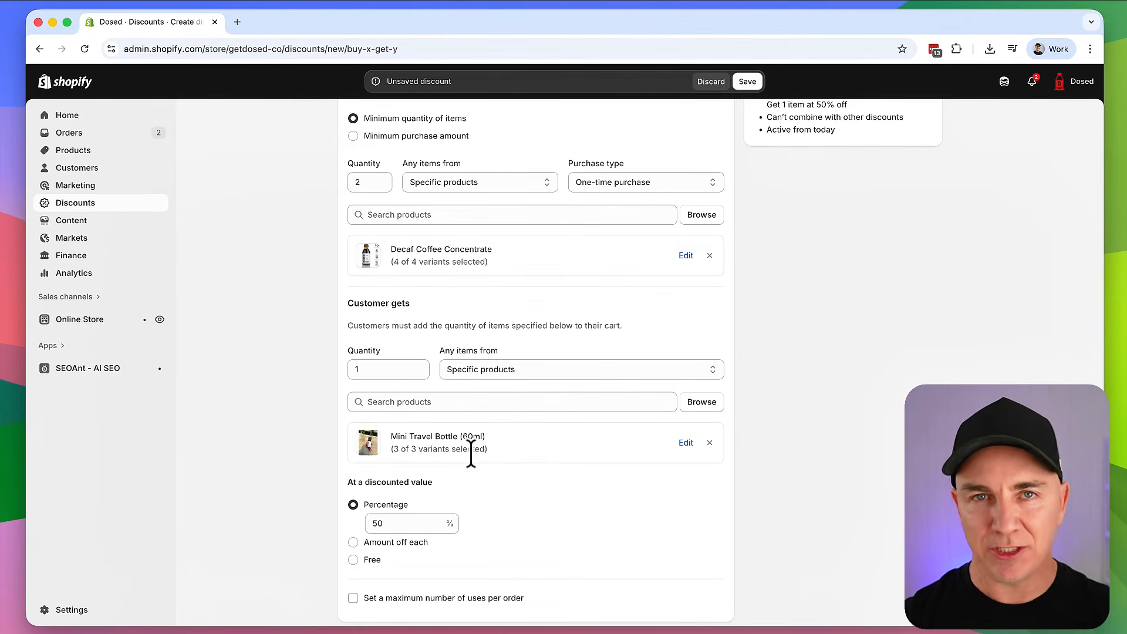
pyautogui.scroll(4, 478, 453)
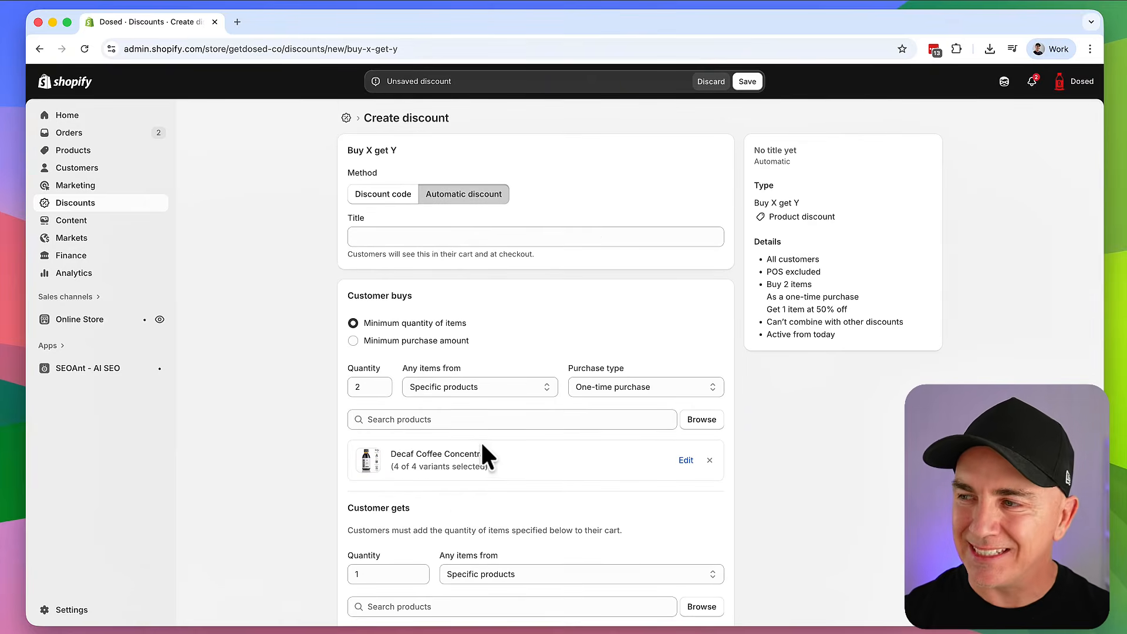
pyautogui.scroll(-2, 481, 453)
pyautogui.scroll(-3, 476, 446)
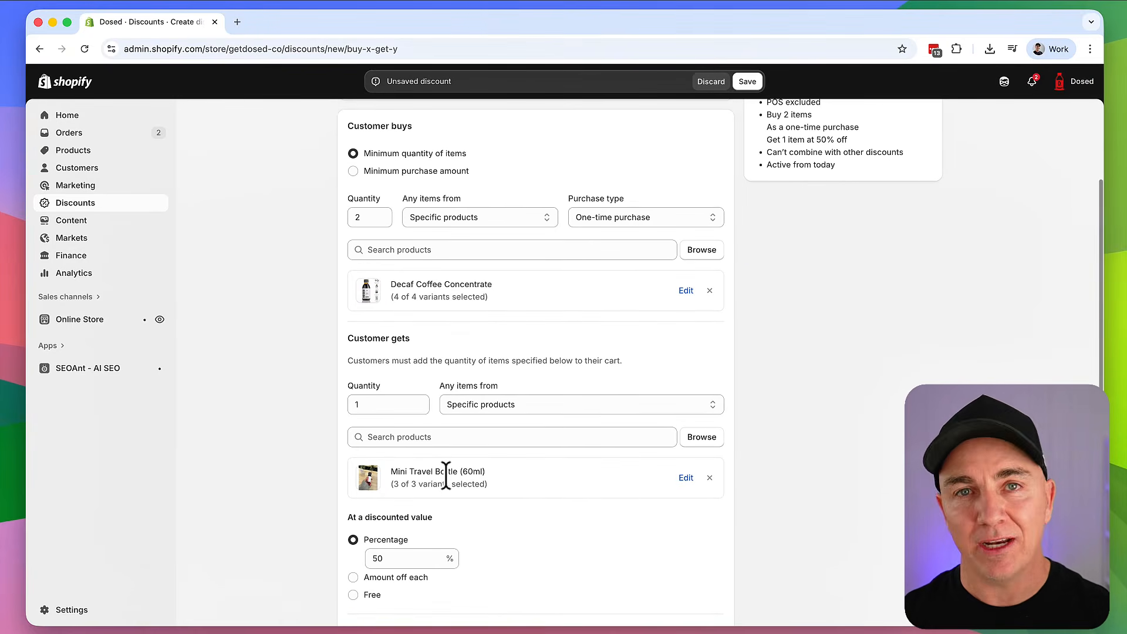
pyautogui.scroll(-3, 452, 475)
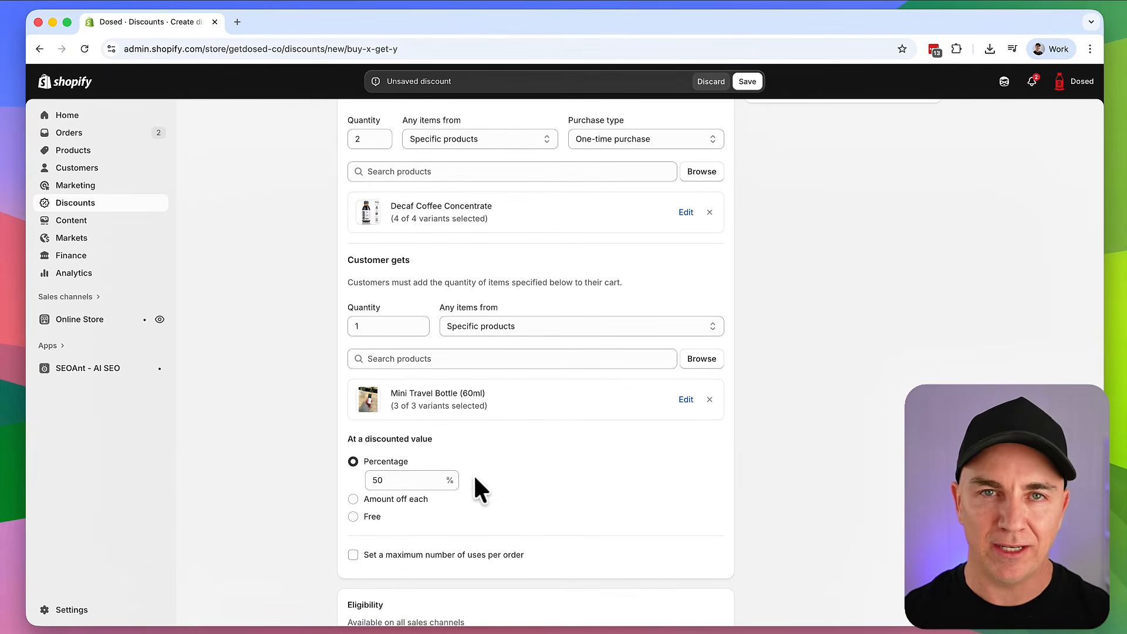
pyautogui.scroll(6, 479, 470)
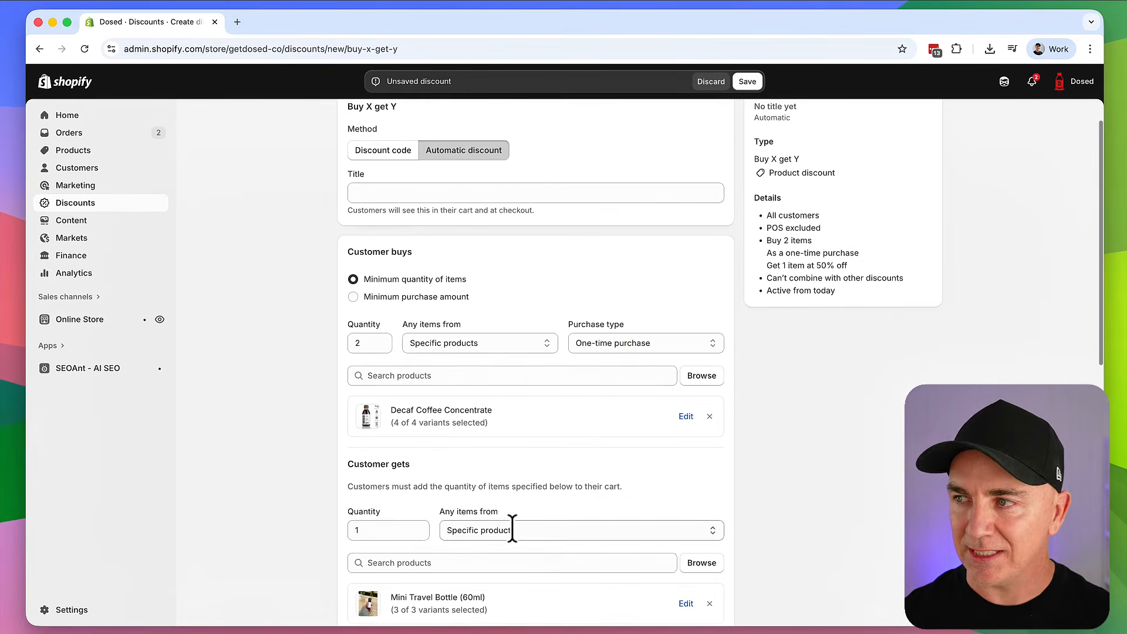
pyautogui.scroll(2, 516, 258)
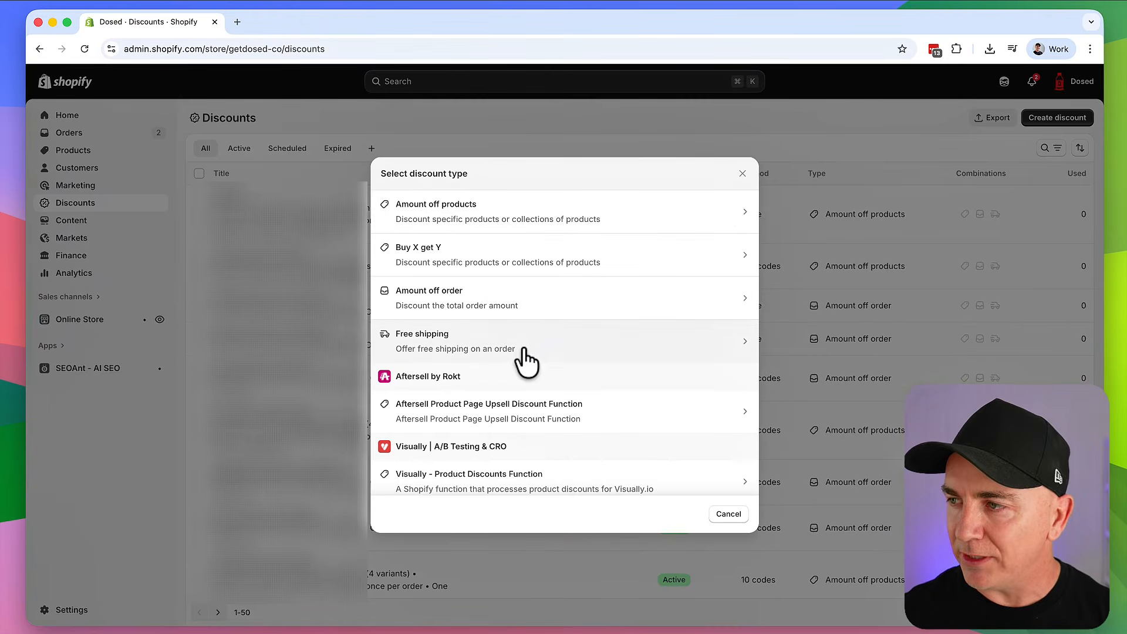
# Start a Free shipping discount using the Automatic discount method
pyautogui.click(521, 355)
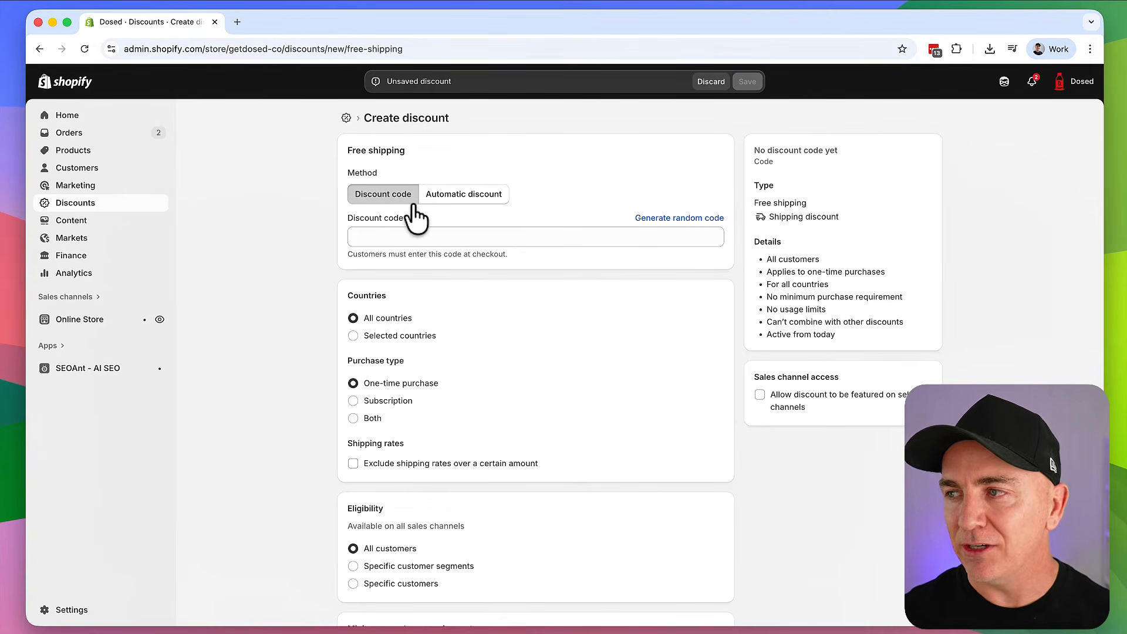
pyautogui.click(474, 204)
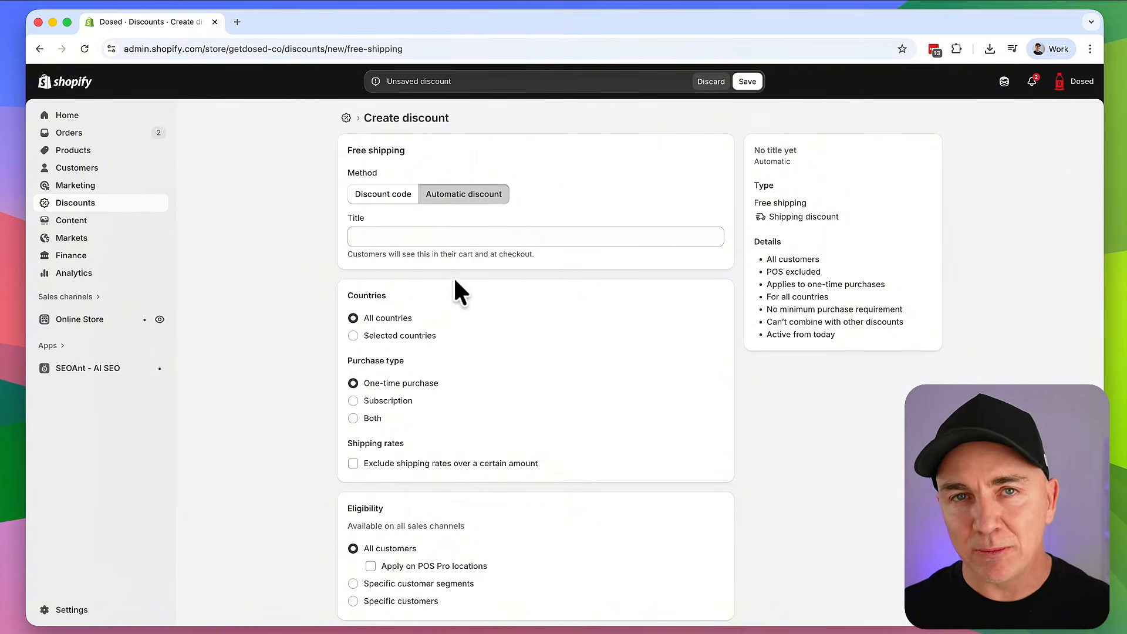
pyautogui.scroll(-2, 452, 287)
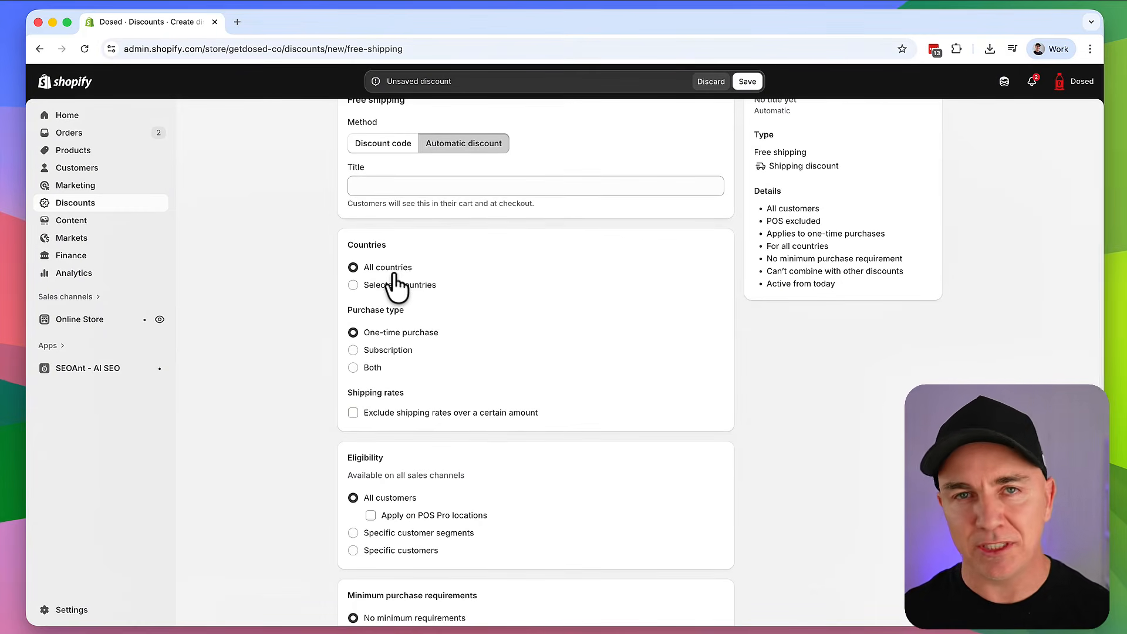
pyautogui.scroll(1, 394, 275)
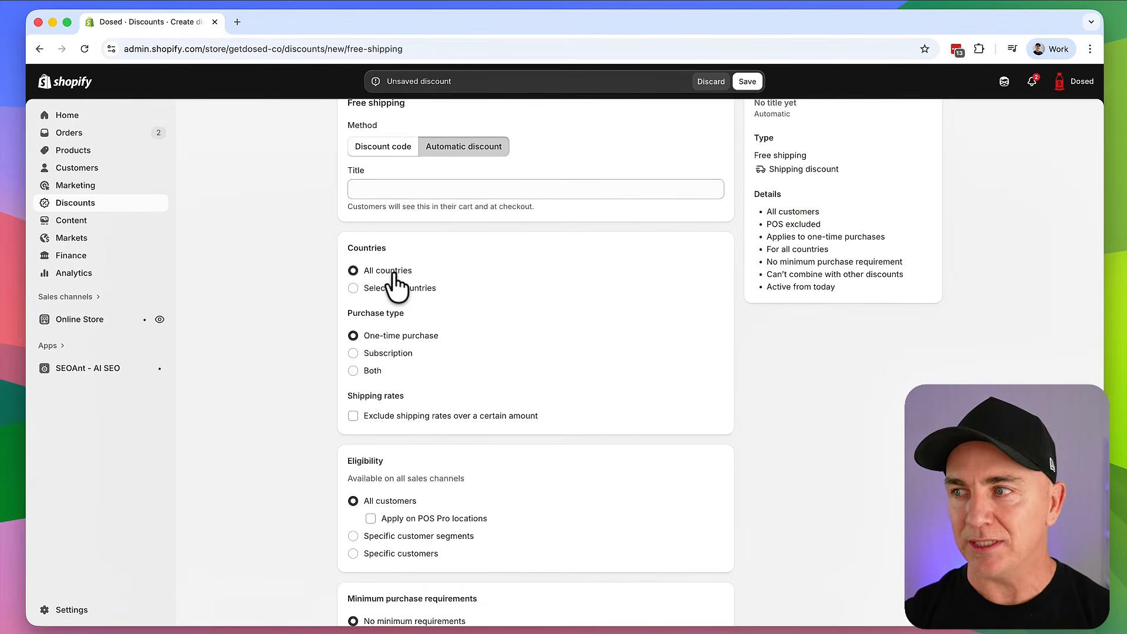
pyautogui.scroll(-1, 392, 275)
# Limit free shipping to Selected countries, closing the Browse list without adding any
pyautogui.click(396, 260)
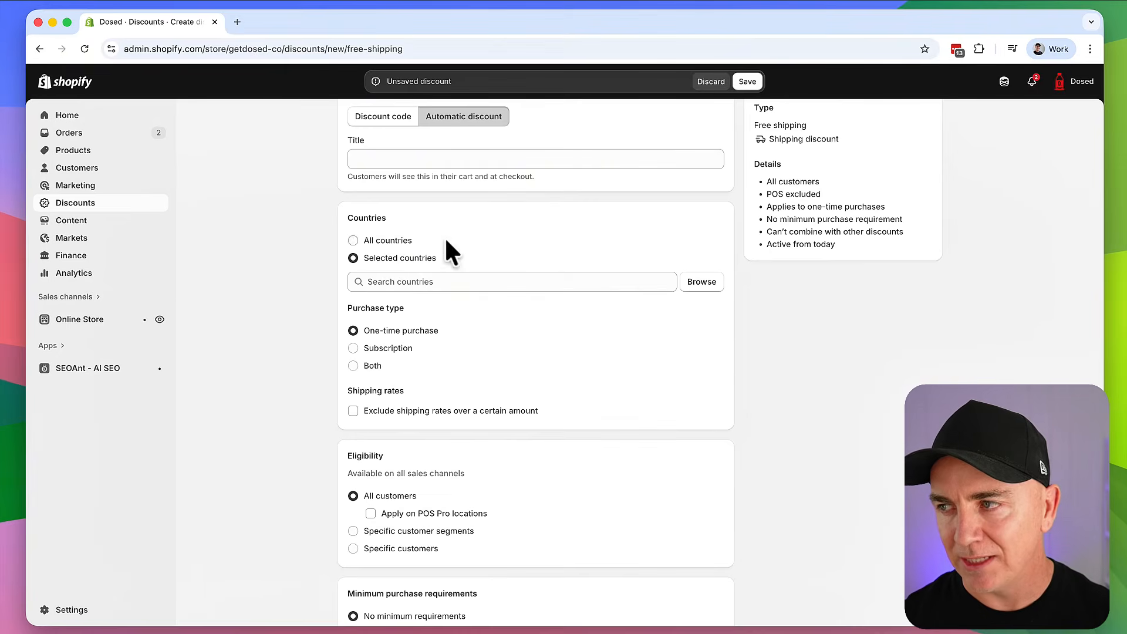
pyautogui.scroll(-1, 449, 251)
pyautogui.scroll(-1, 450, 252)
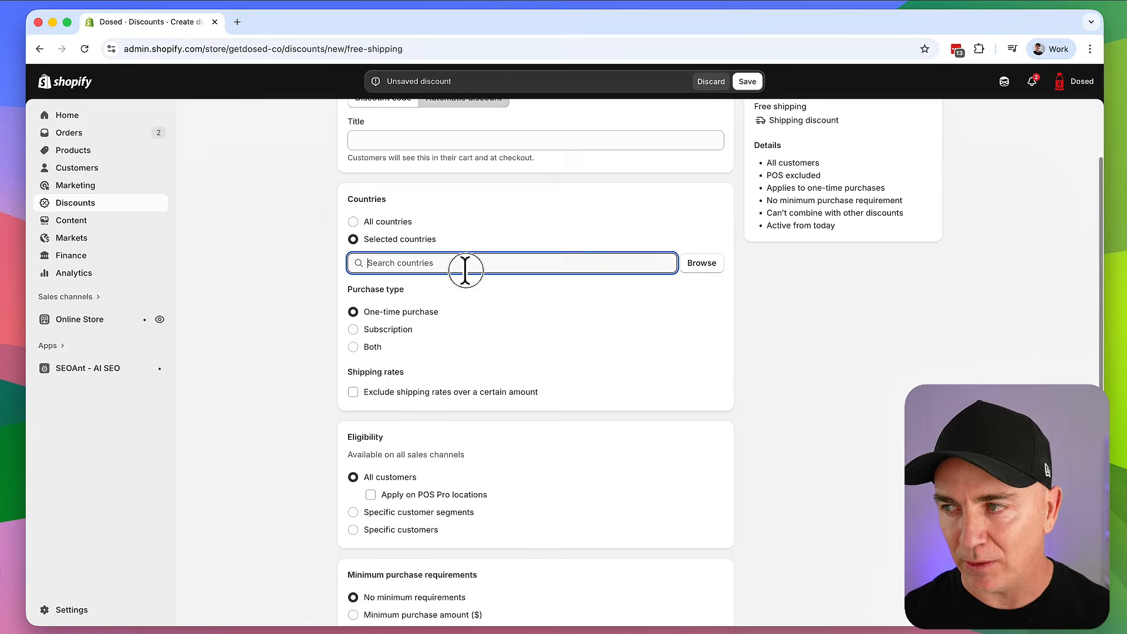
pyautogui.click(702, 270)
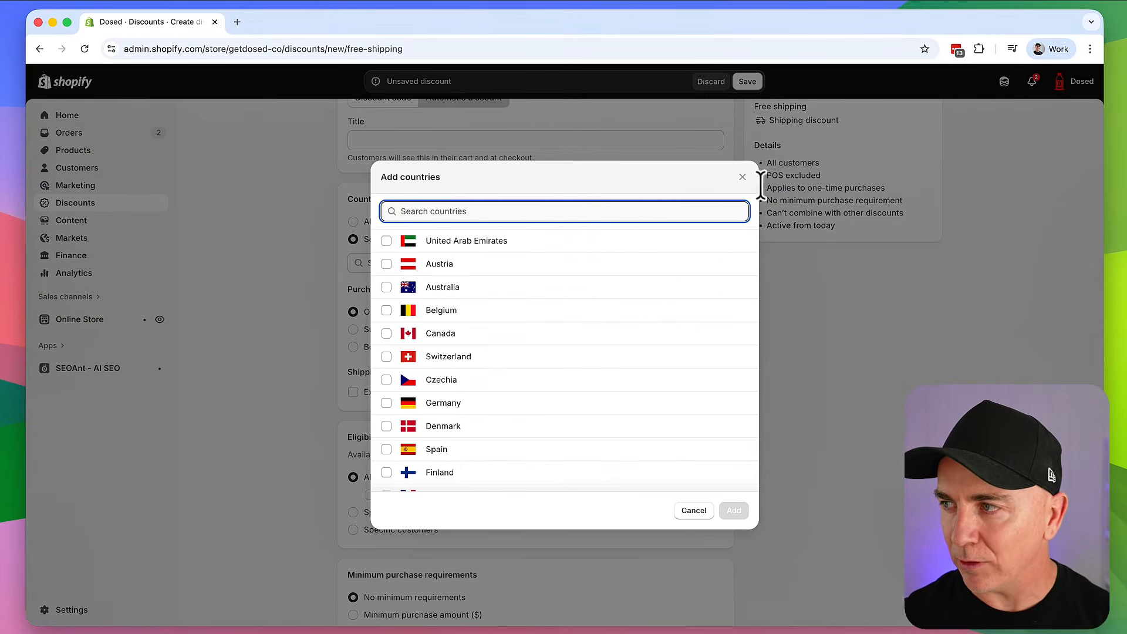
pyautogui.click(742, 176)
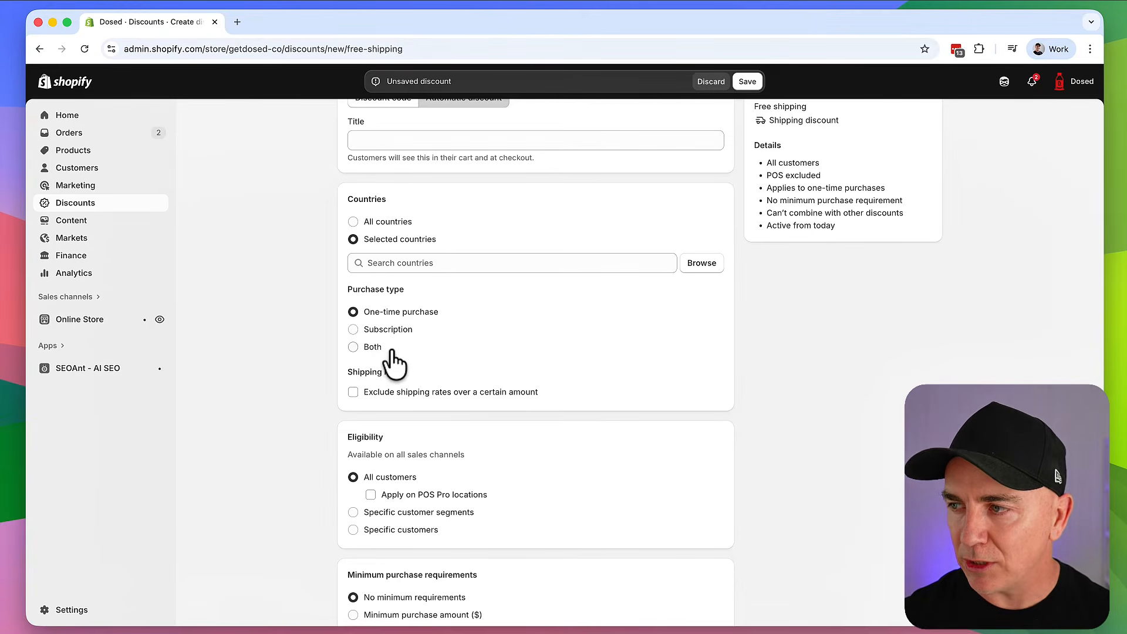
# Toggle Exclude shipping rates on and back off, leaving no rate exclusion
pyautogui.scroll(-3, 460, 352)
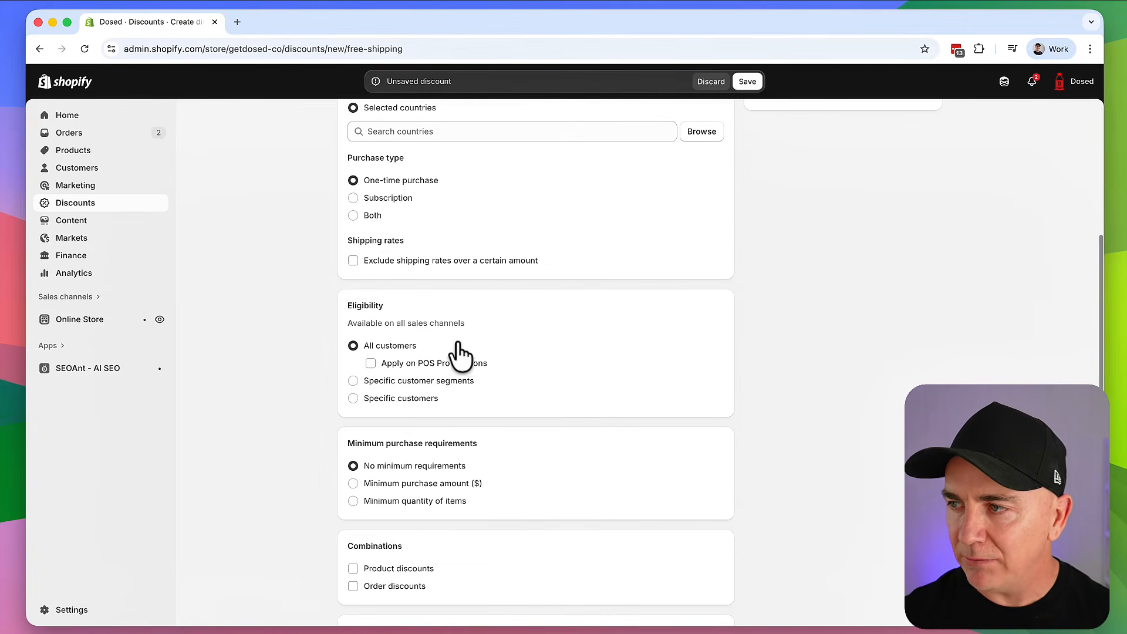
pyautogui.click(353, 260)
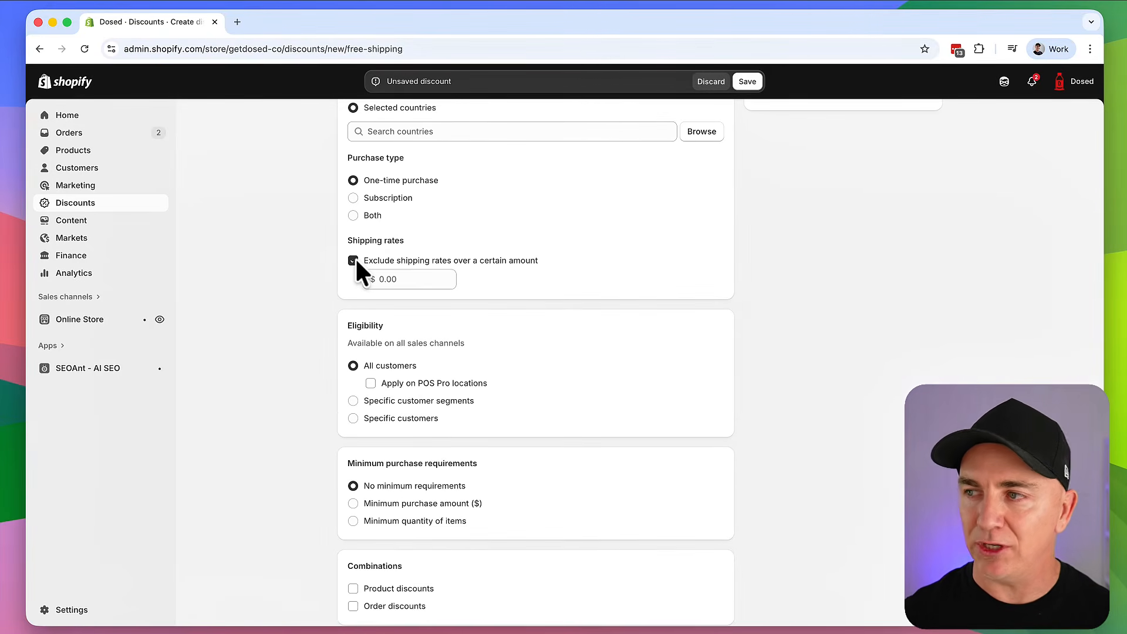
pyautogui.click(421, 279)
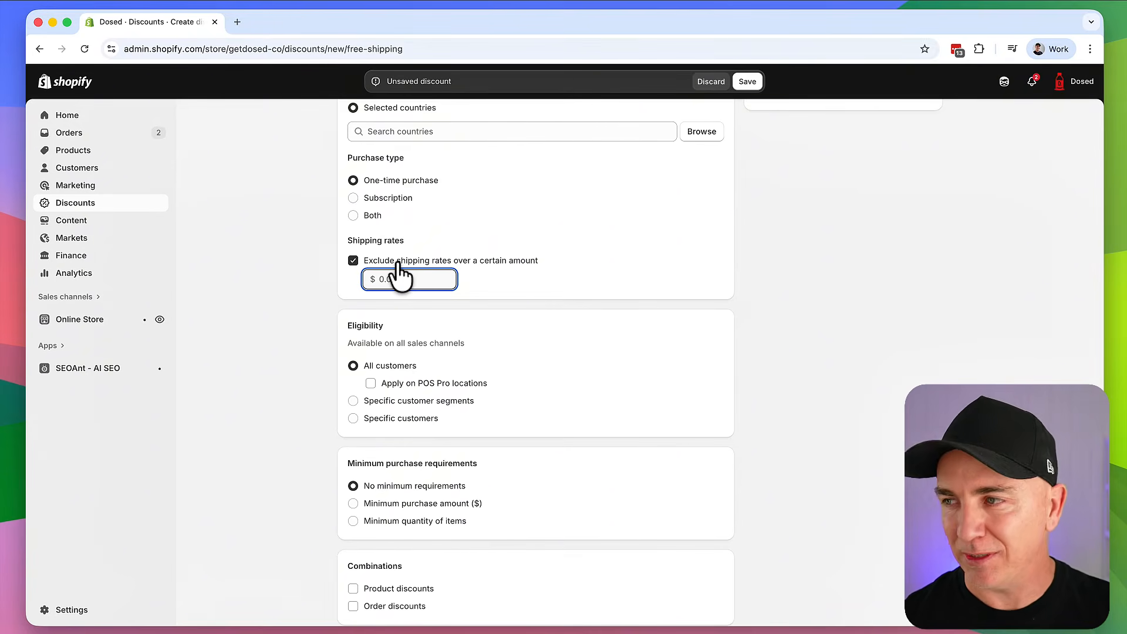
pyautogui.click(376, 264)
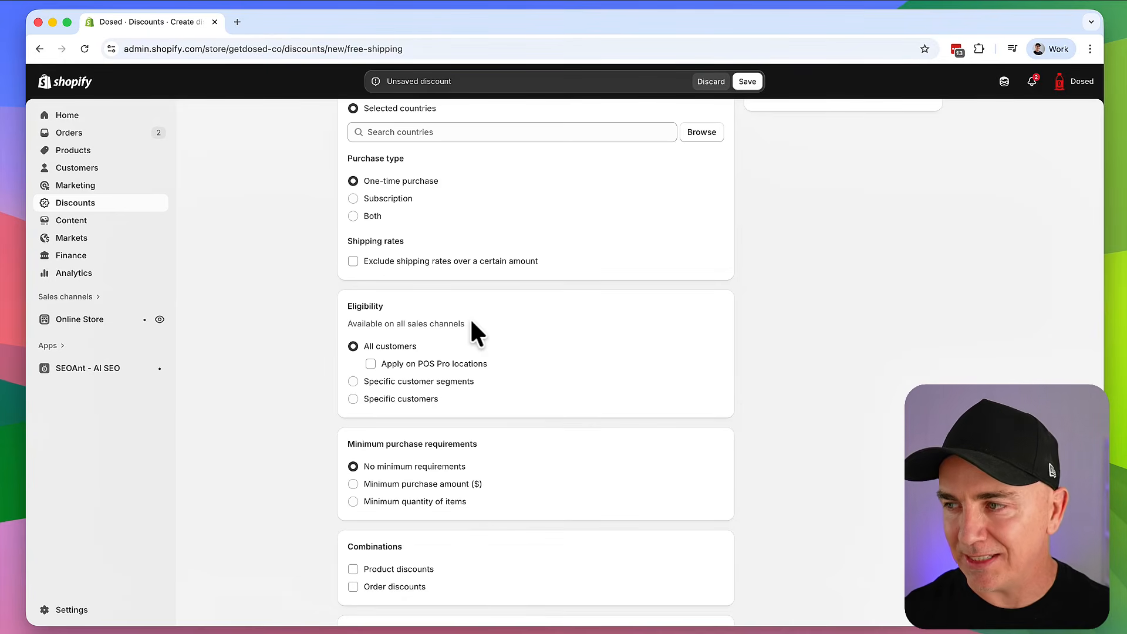
pyautogui.scroll(-5, 485, 441)
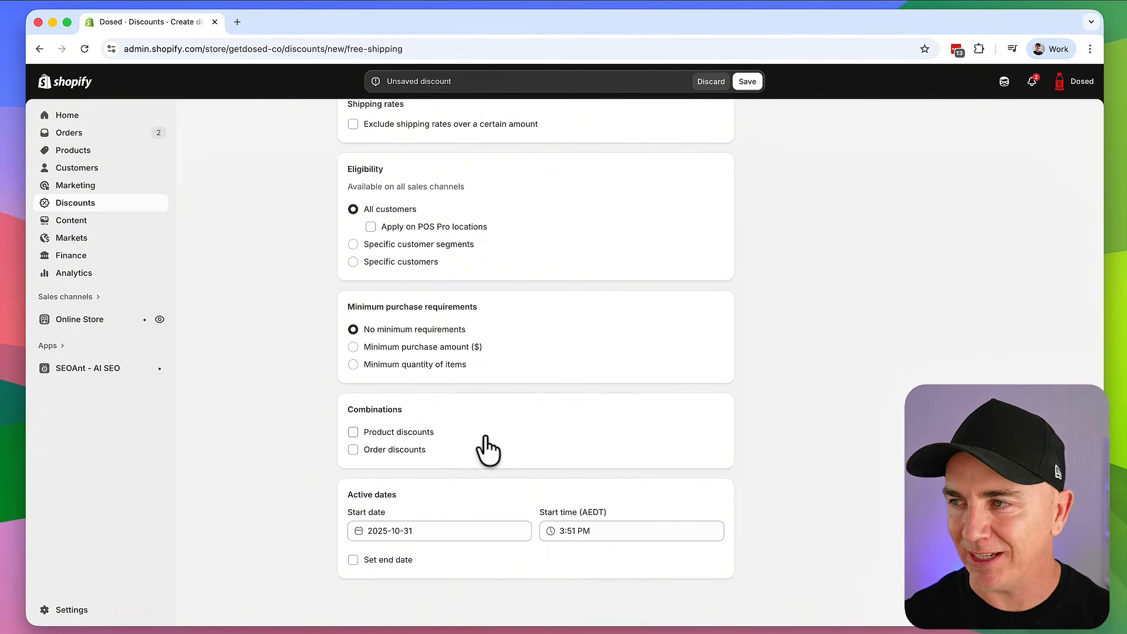
pyautogui.scroll(10, 488, 452)
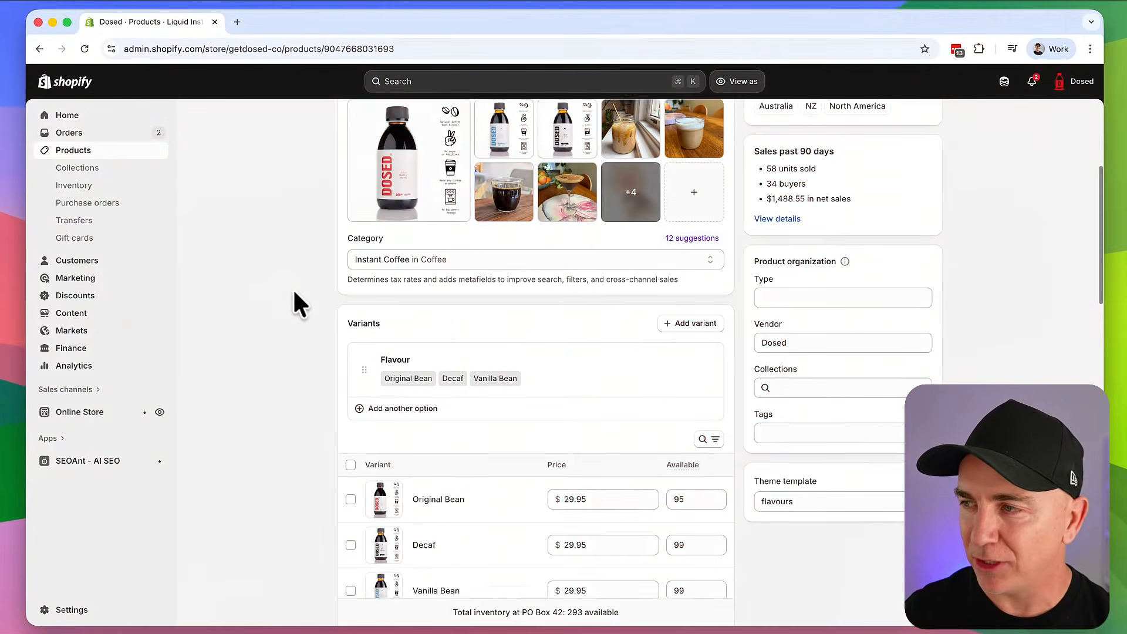
# Scroll to the Variants section showing Original Bean, Decaf and Vanilla Bean at $29.95
pyautogui.scroll(-5, 295, 292)
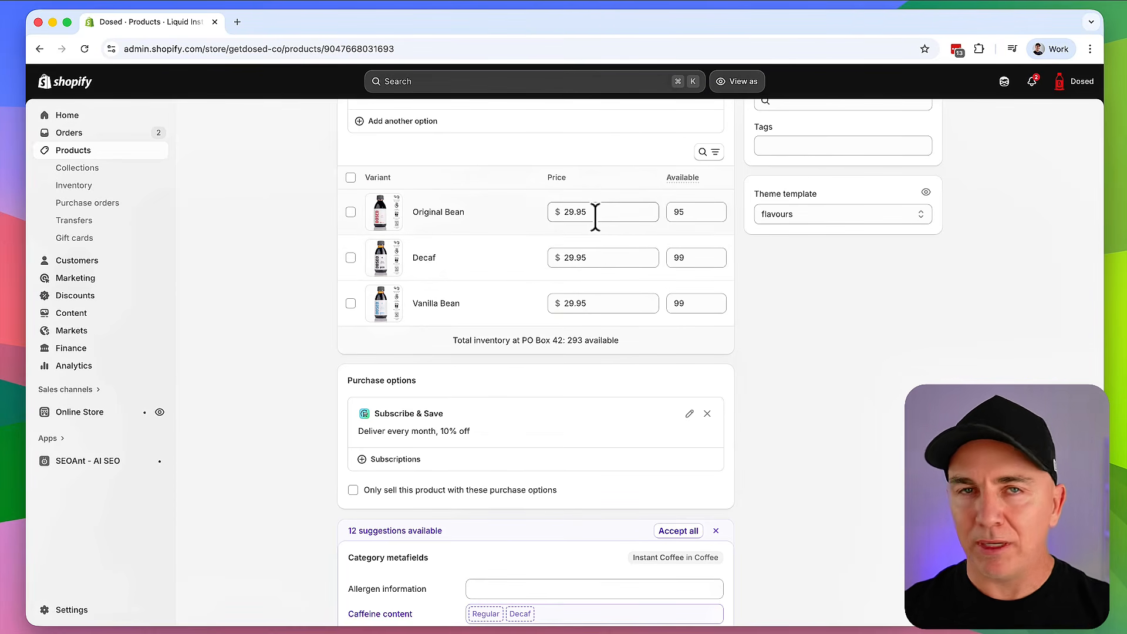
# Go to Products, open Liquid Instant Coffee, and open its Original Bean variant
pyautogui.scroll(3, 552, 229)
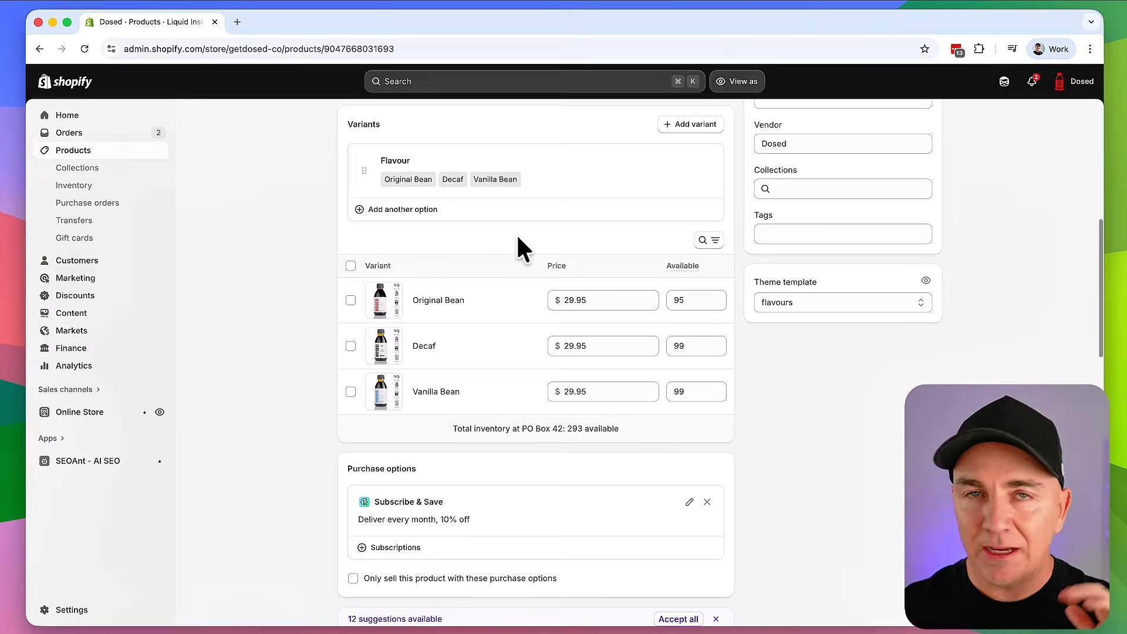
pyautogui.scroll(-1, 523, 270)
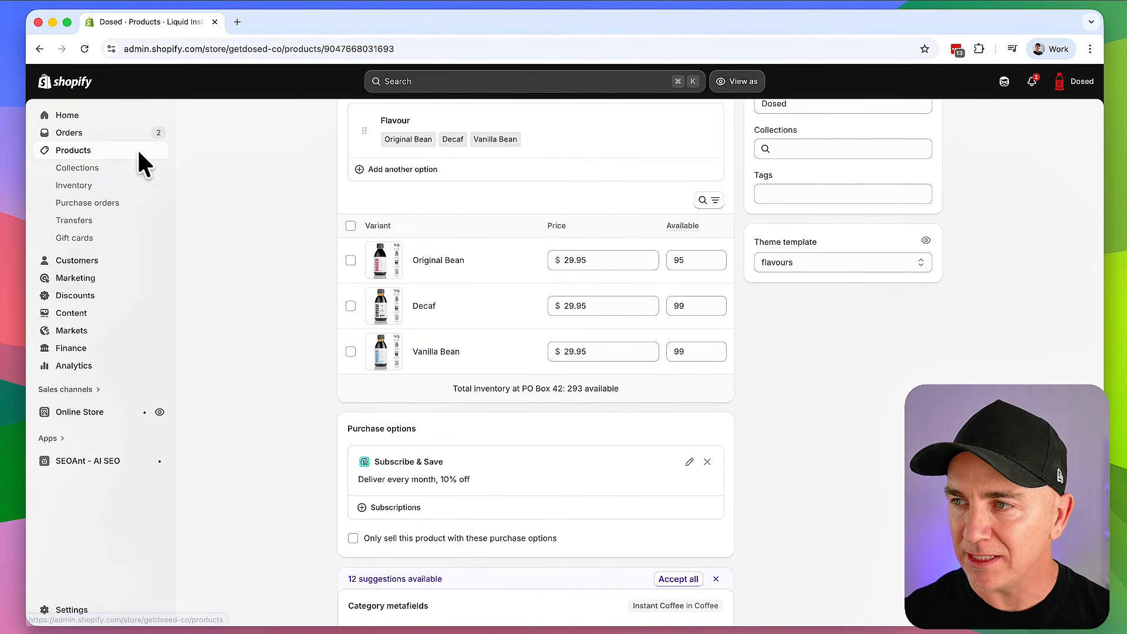
pyautogui.click(85, 158)
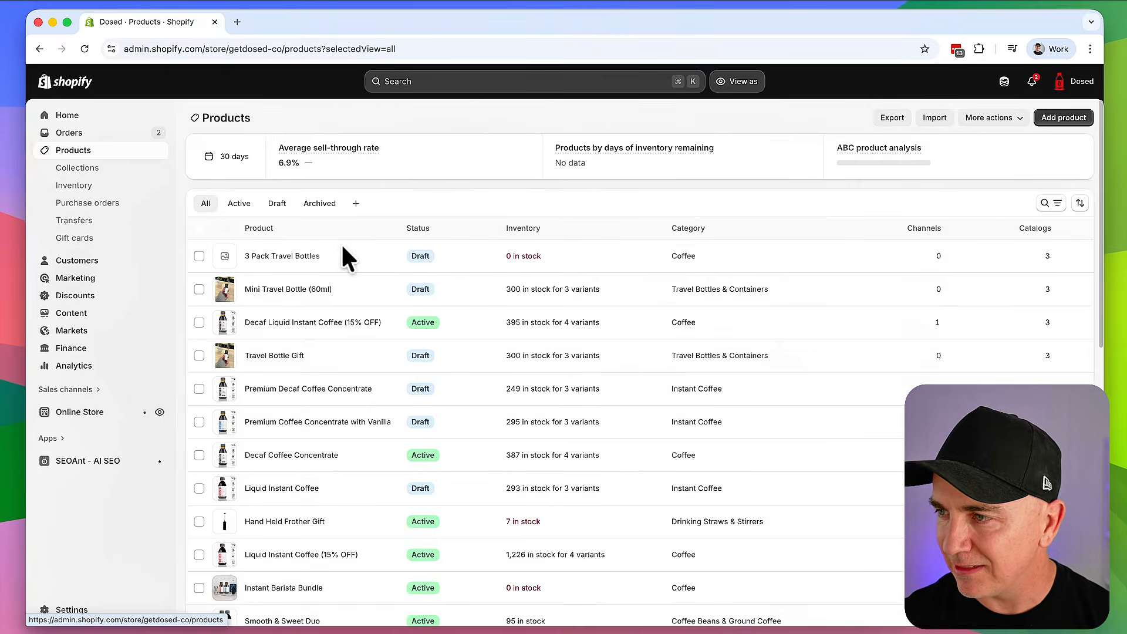
pyautogui.click(342, 252)
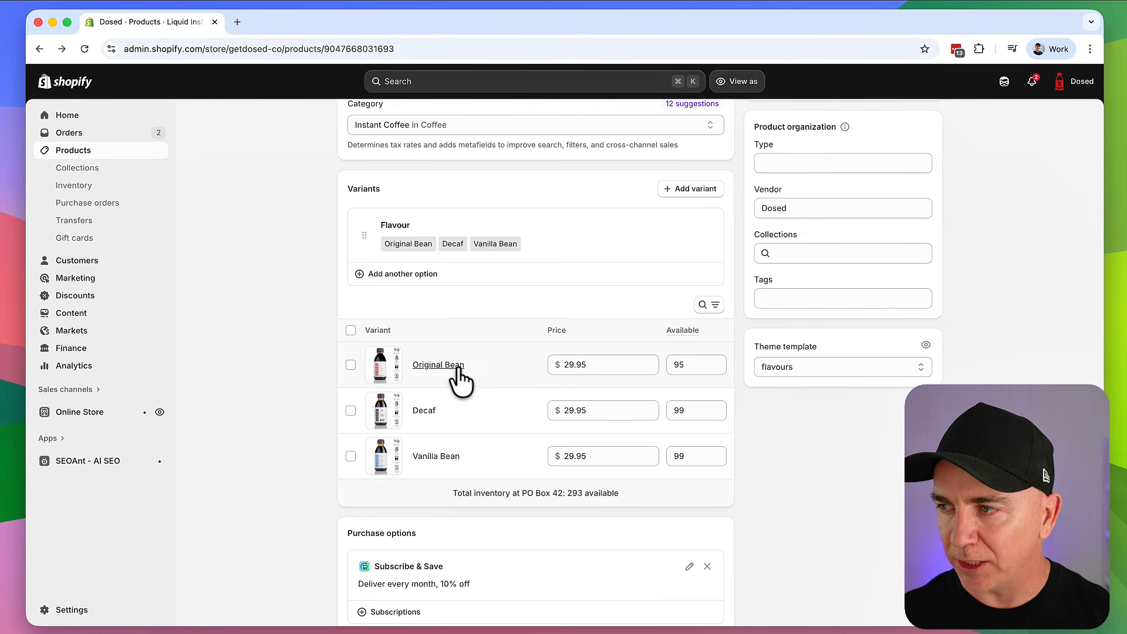
pyautogui.click(455, 366)
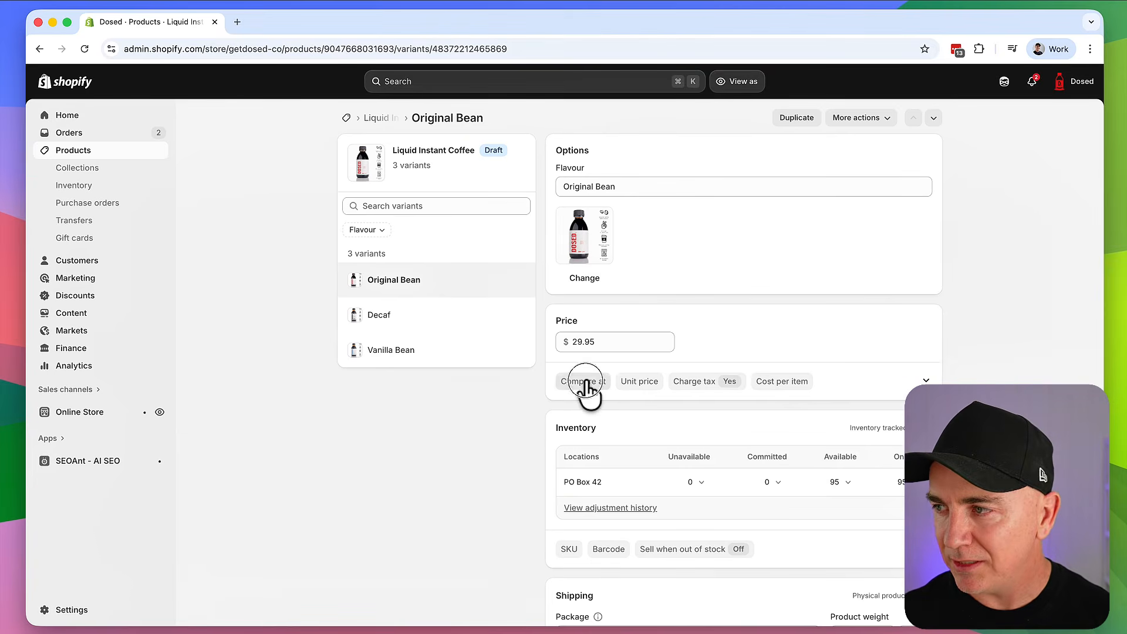
# Give Original Bean a 29.95 compare-at price and 24.95 price, save, and preview the store
pyautogui.click(585, 389)
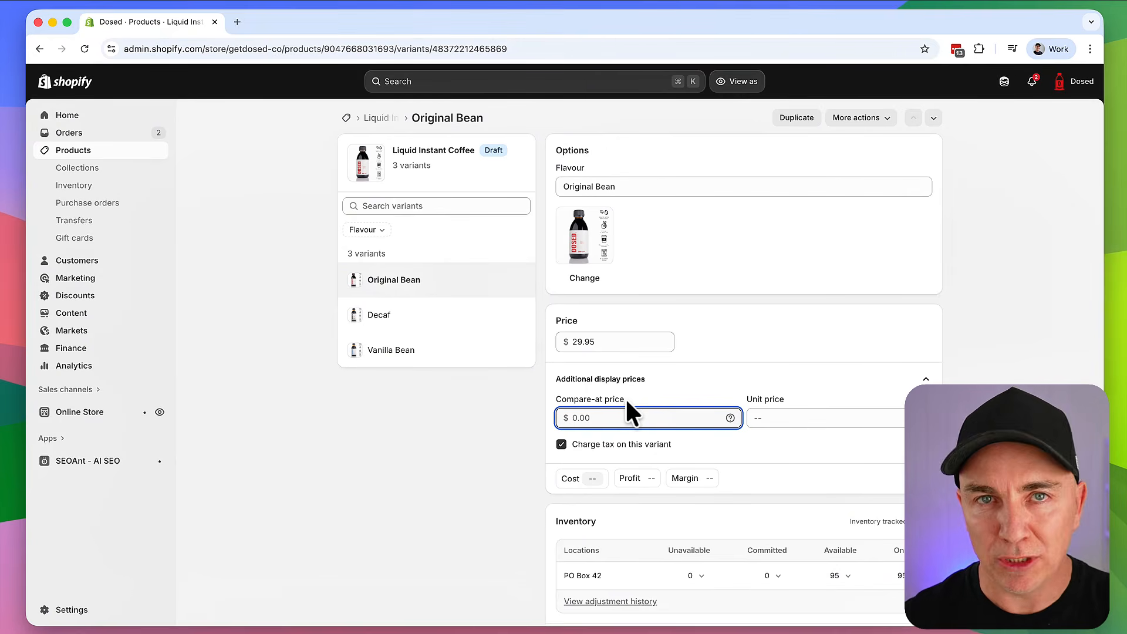
pyautogui.write('29.95')
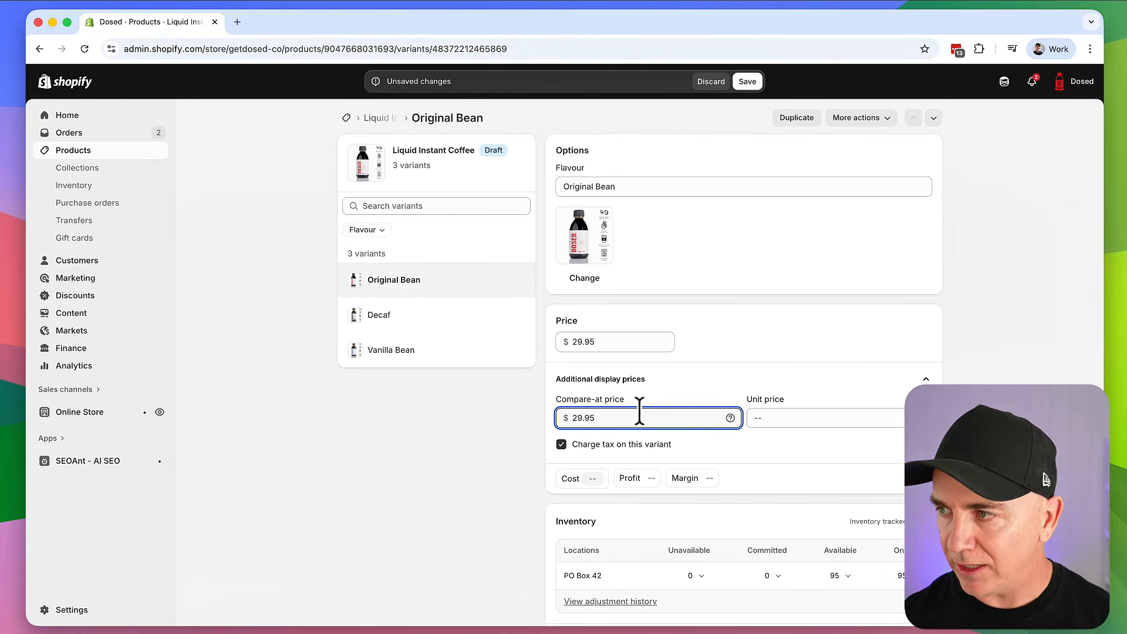
pyautogui.click(609, 342)
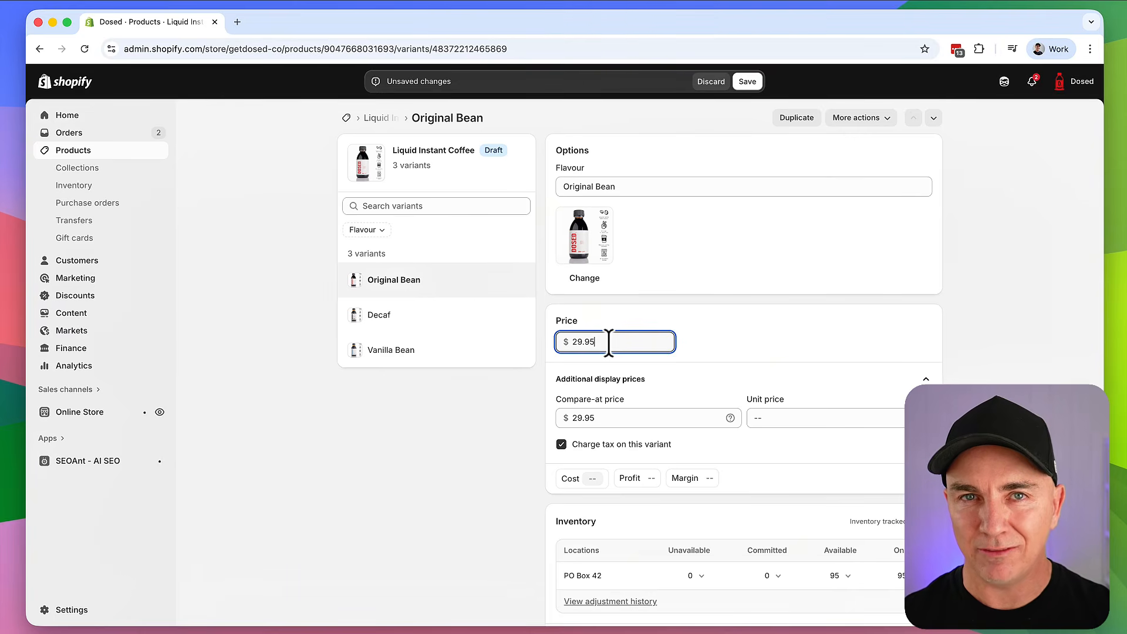
pyautogui.doubleClick(605, 343)
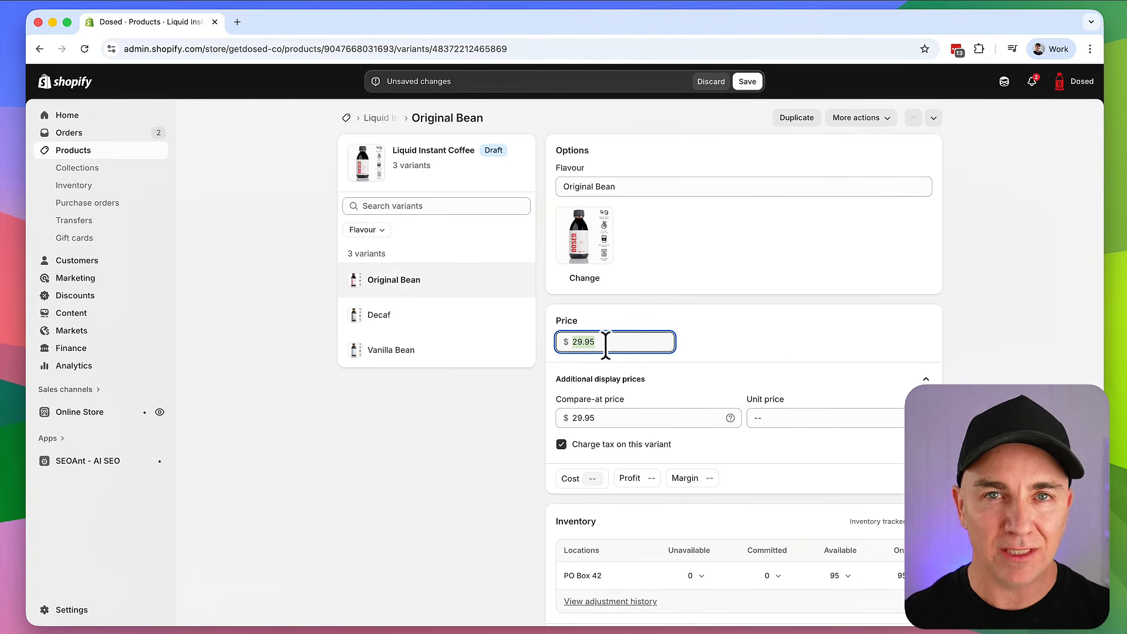
pyautogui.write('24.95')
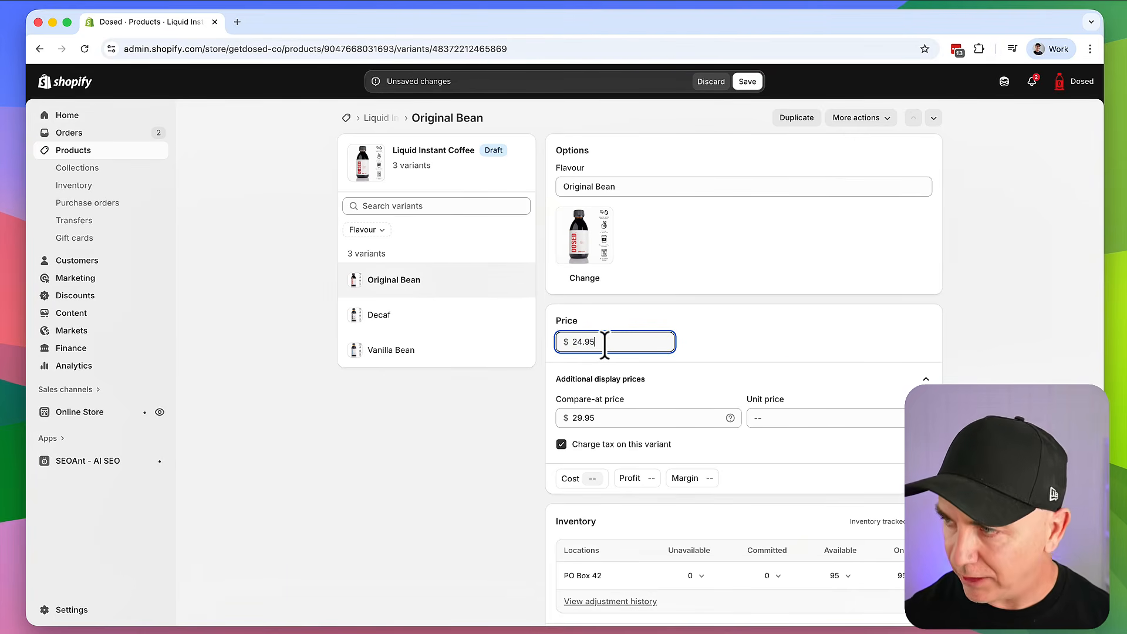
pyautogui.click(746, 343)
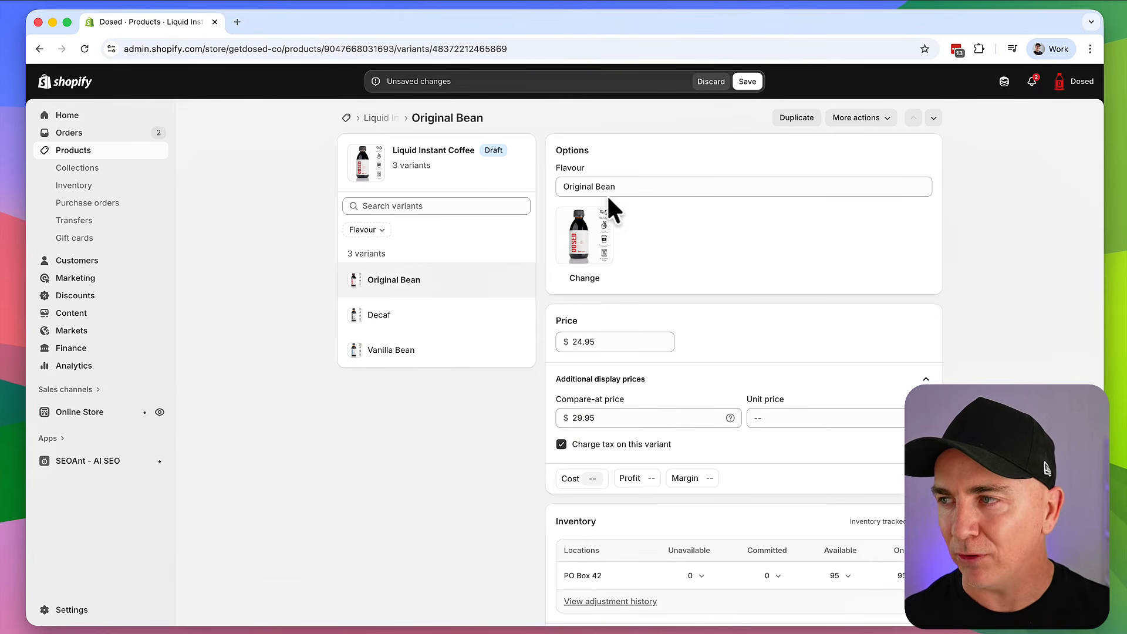
pyautogui.click(746, 82)
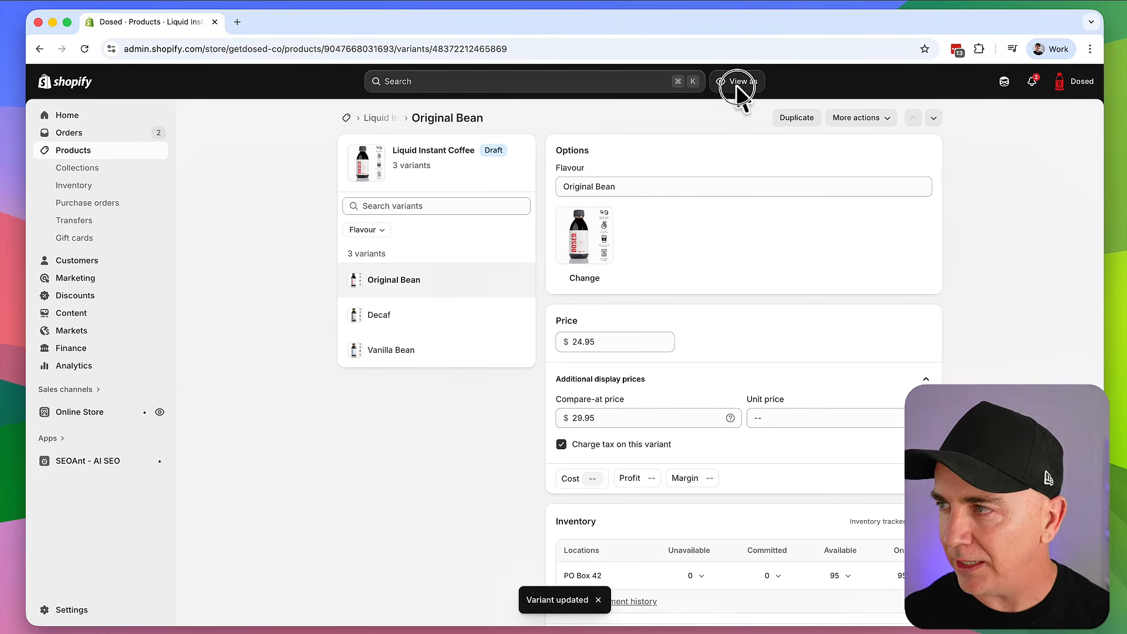
pyautogui.click(737, 83)
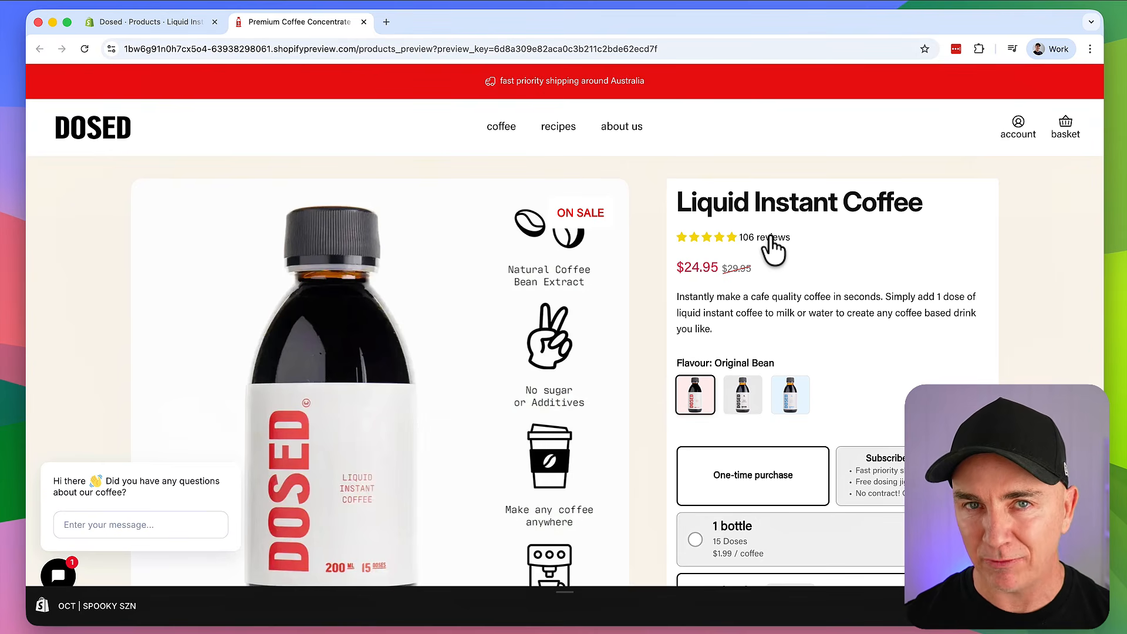
# Return to the Liquid Instant Coffee admin tab and scroll to its variant prices
pyautogui.click(176, 23)
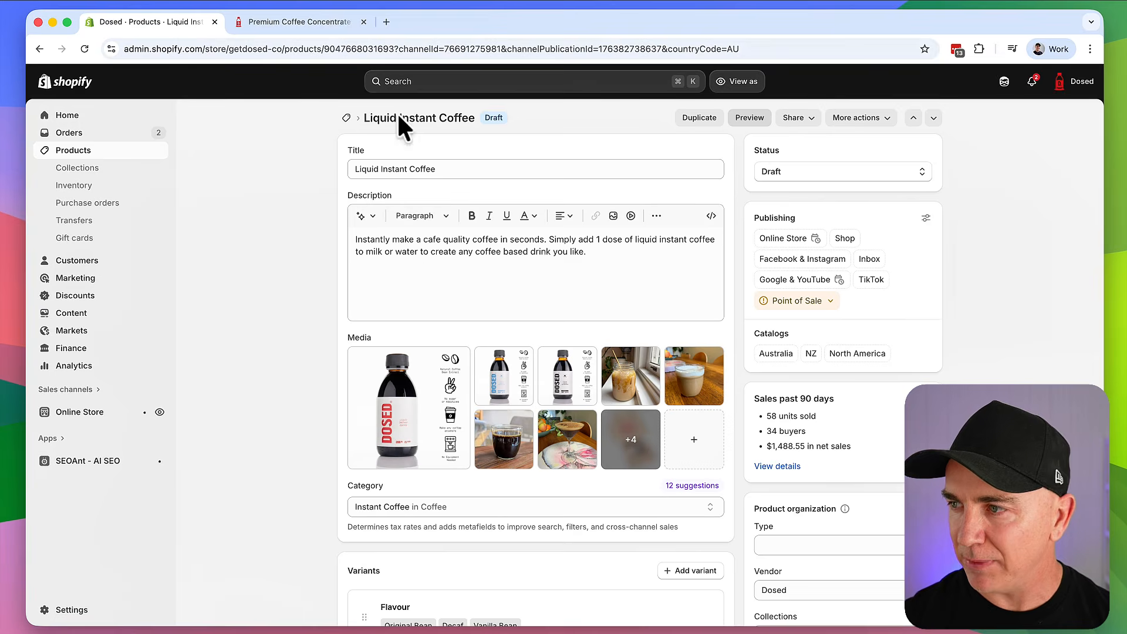
pyautogui.scroll(-5, 424, 264)
# Bulk edit the three flavour variants with a Compare-at price column shown
pyautogui.click(350, 429)
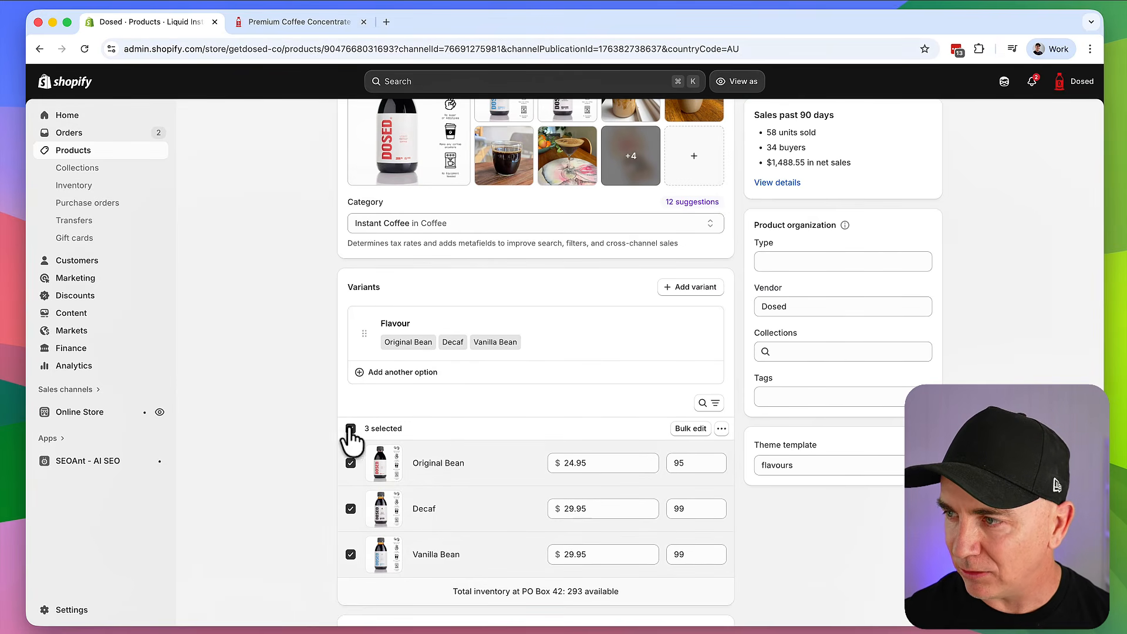
pyautogui.click(696, 429)
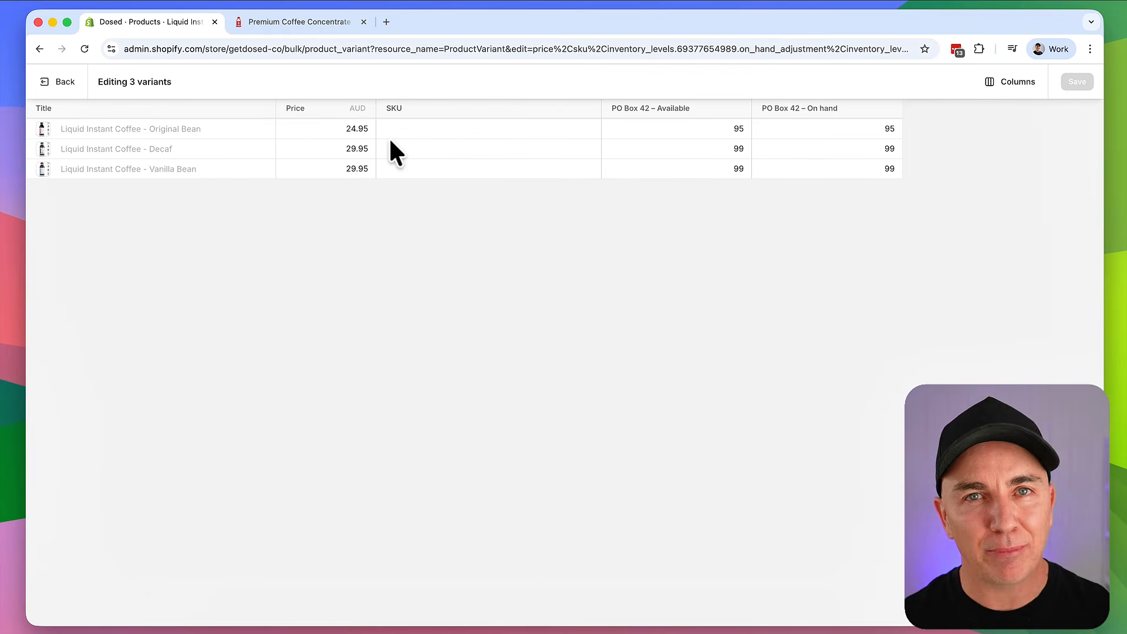
pyautogui.click(1012, 83)
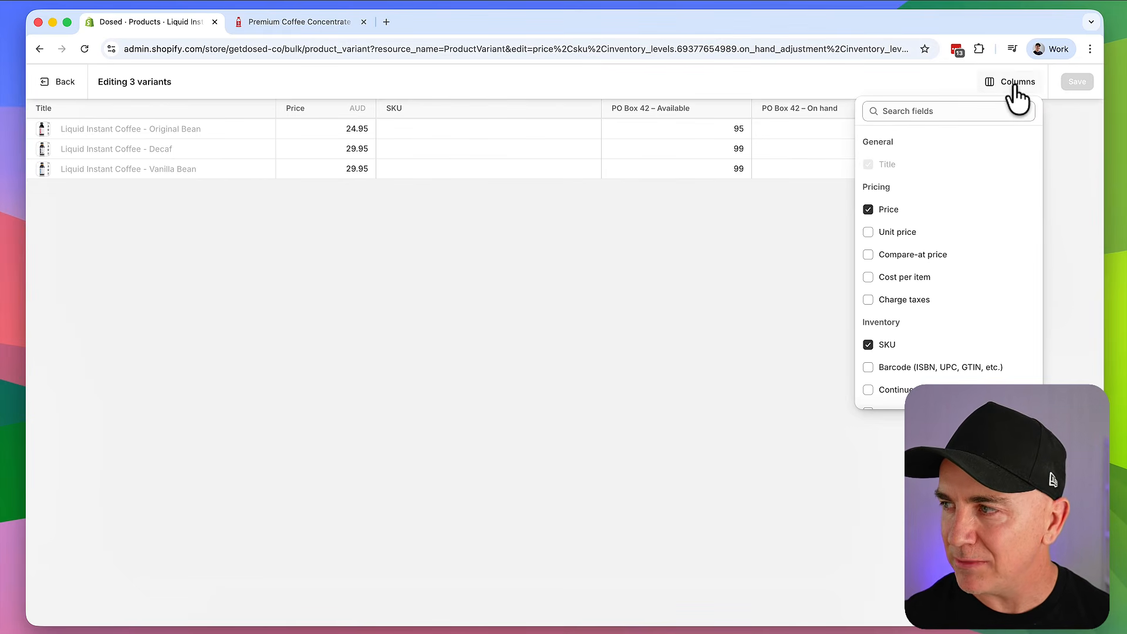
pyautogui.click(902, 255)
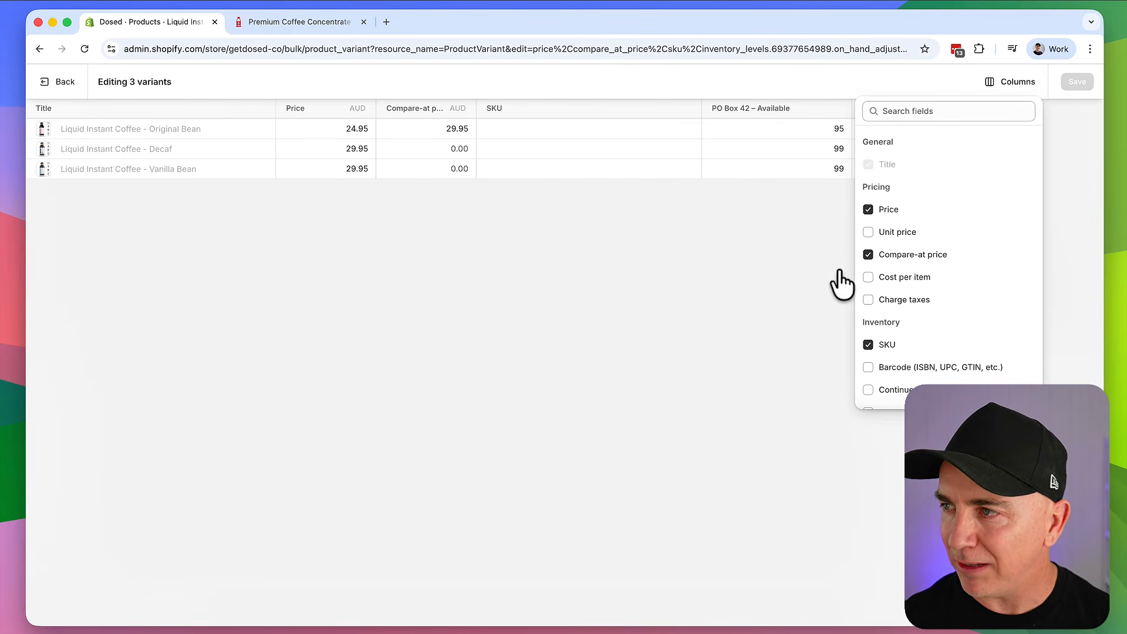
pyautogui.click(604, 247)
# Set all three flavours' compare-at price to 24.95 and back out of the bulk editor
pyautogui.click(456, 129)
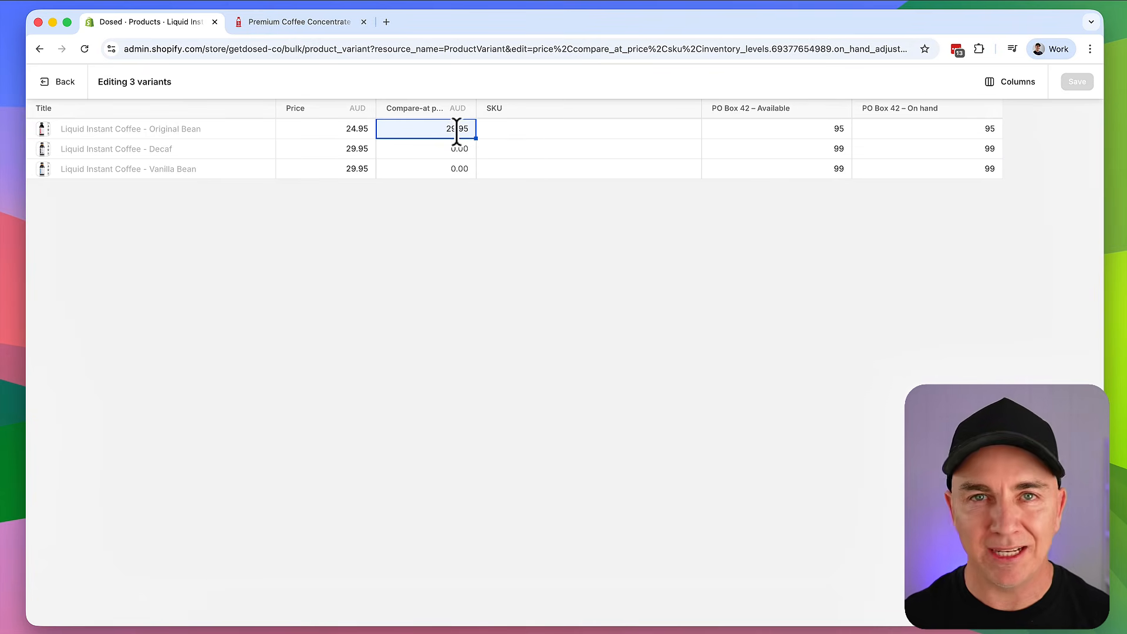
pyautogui.moveTo(476, 138); pyautogui.dragTo(465, 172)
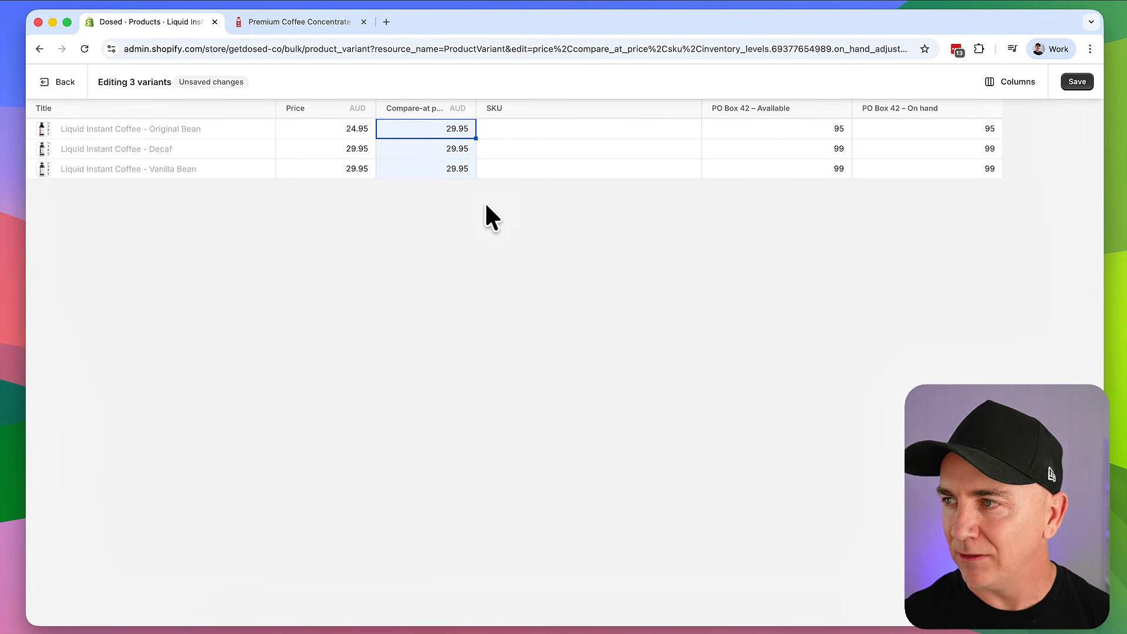
pyautogui.click(449, 129)
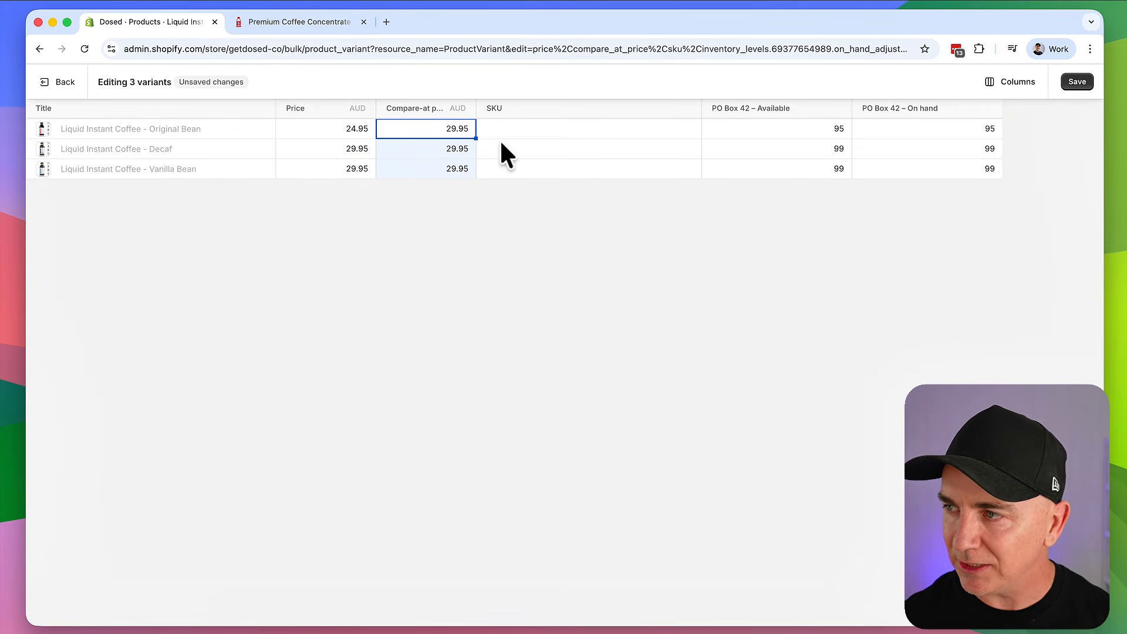
pyautogui.click(366, 168)
pyautogui.click(419, 128)
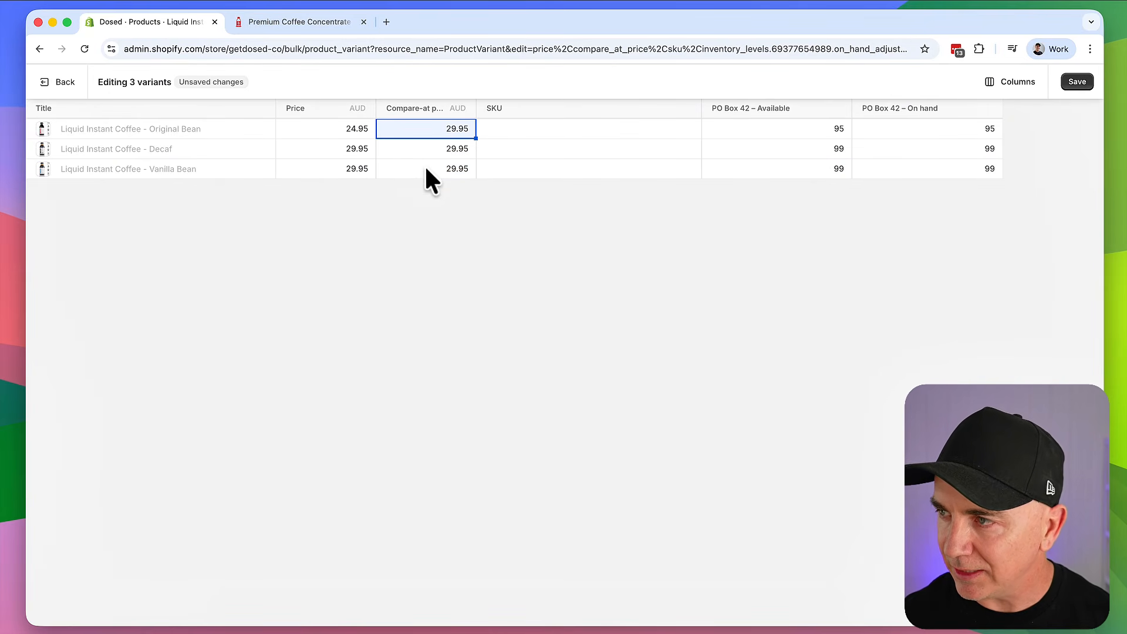
pyautogui.keyDown('shift'); pyautogui.click(425, 169); pyautogui.keyUp('shift')
pyautogui.write('24.')
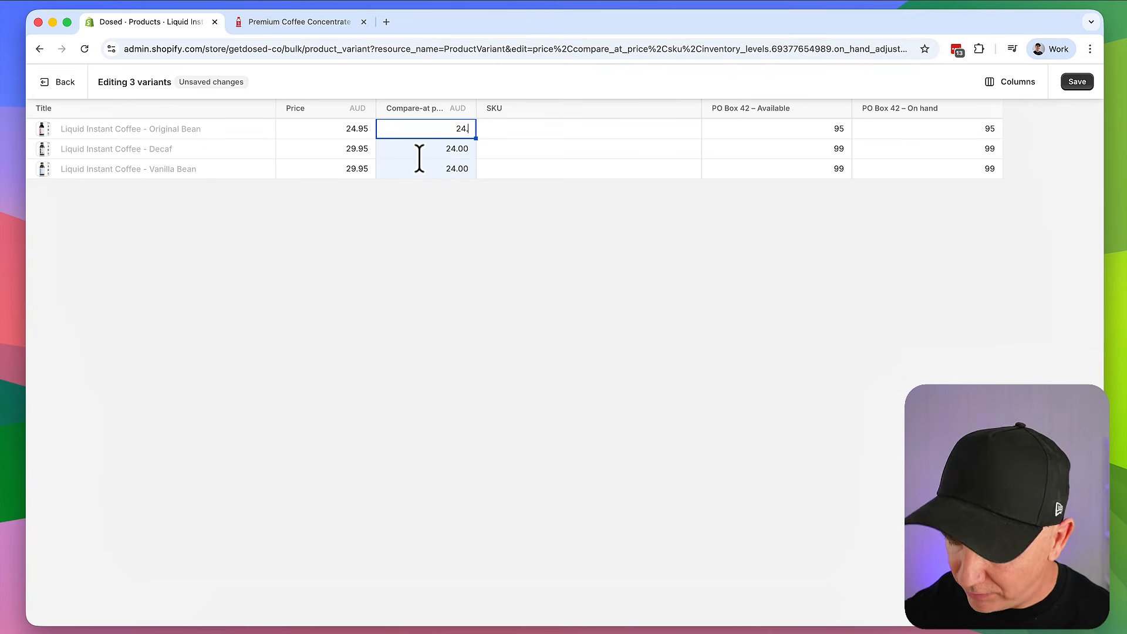
pyautogui.write('95')
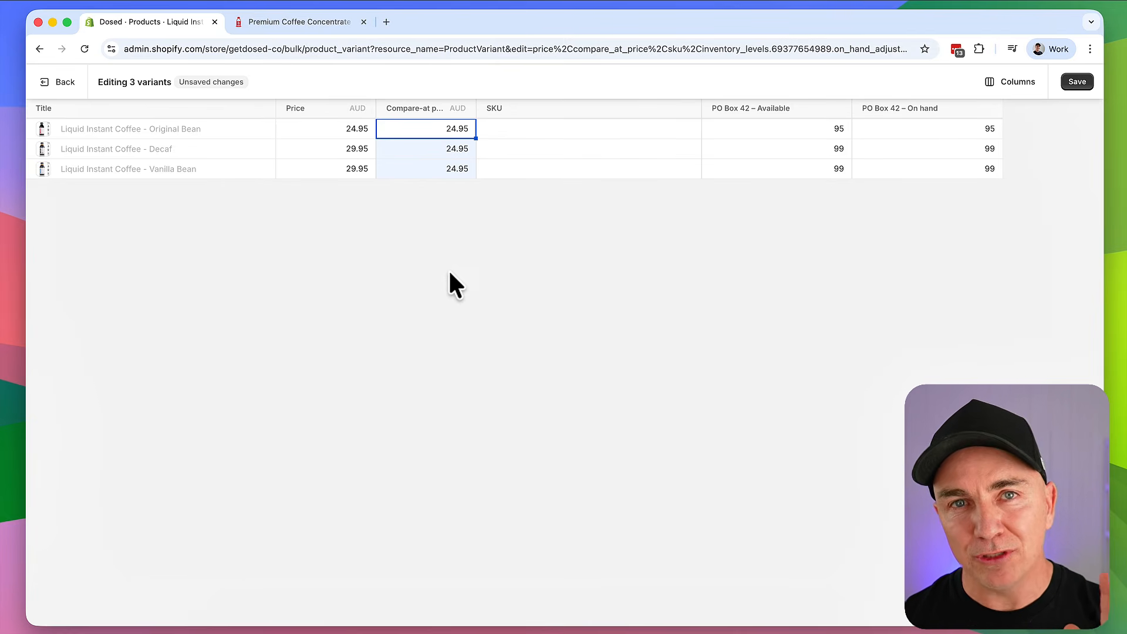
pyautogui.click(64, 83)
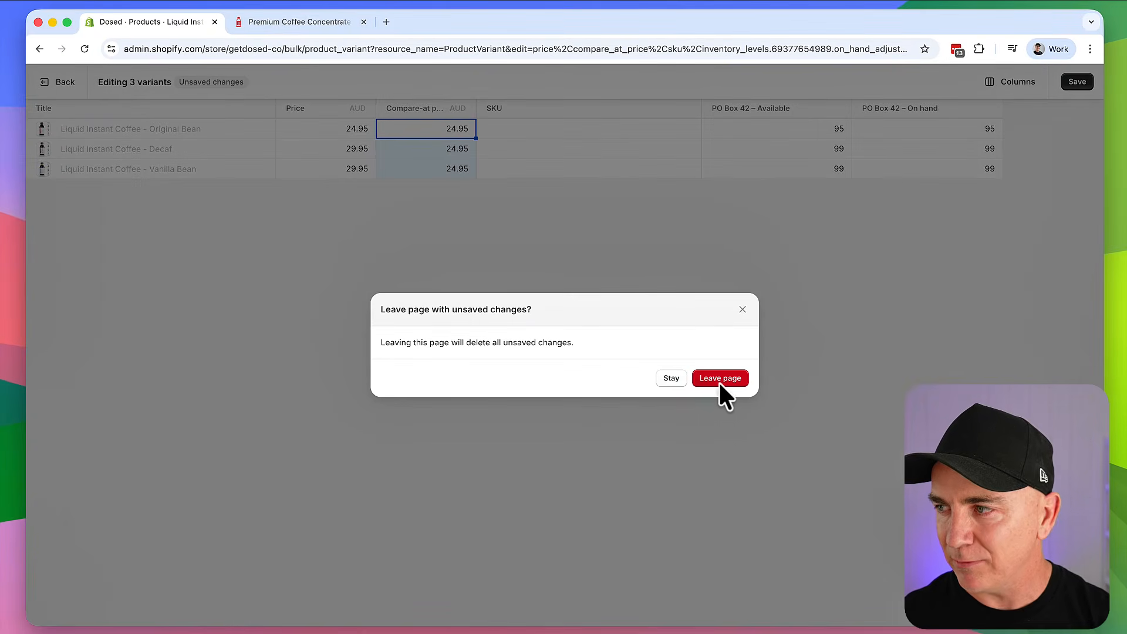
# Discard the variant edits and bulk edit every product in the Products list
pyautogui.click(719, 378)
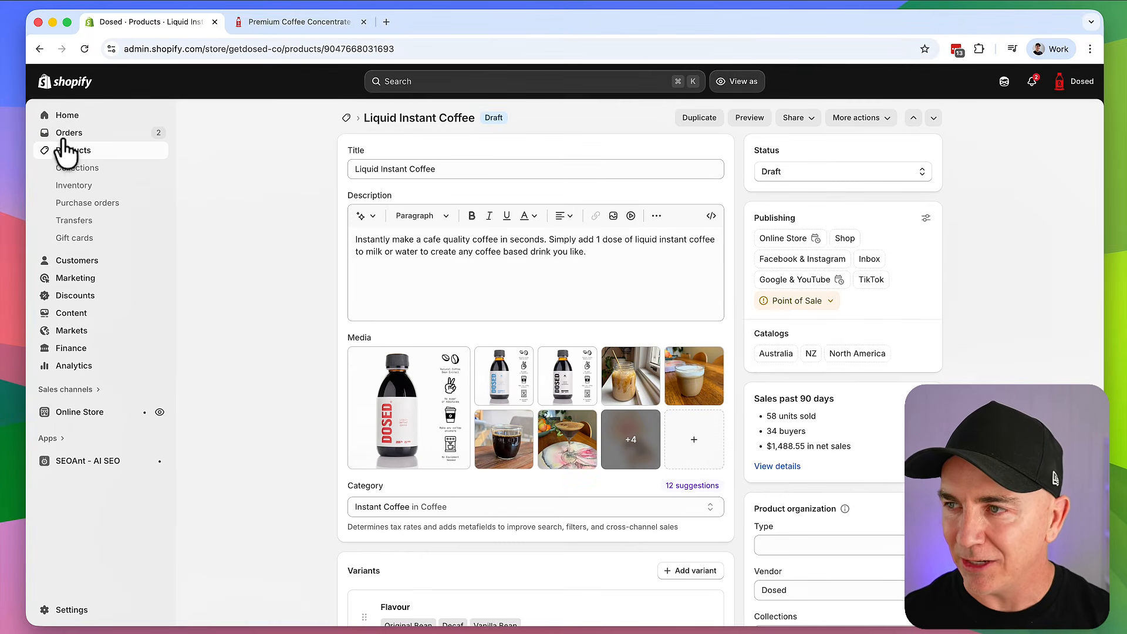
pyautogui.click(68, 151)
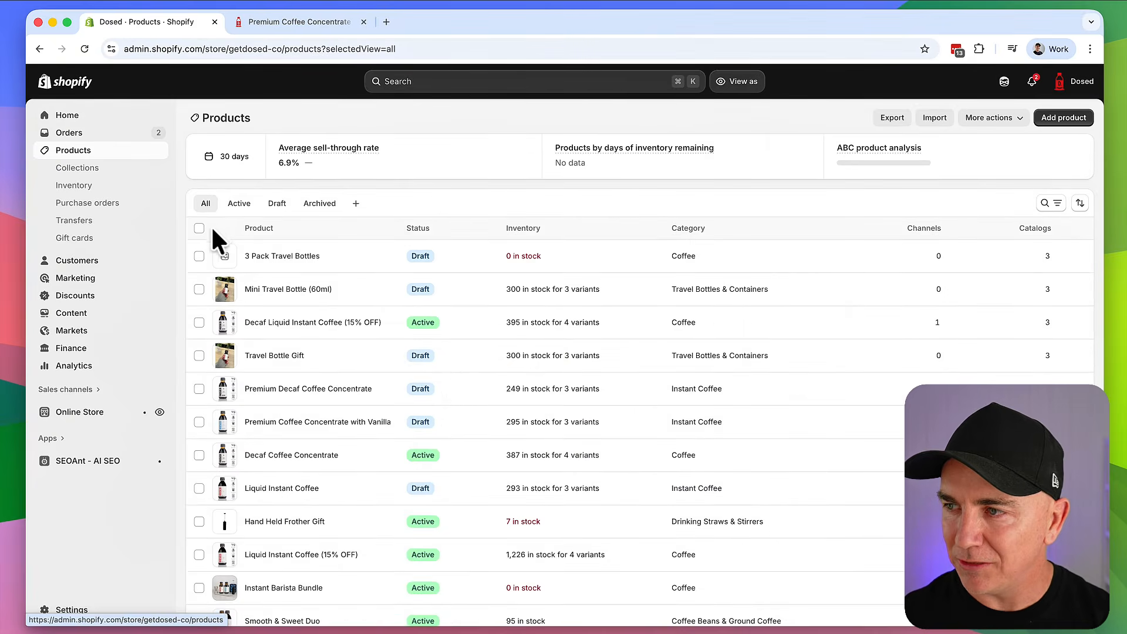
pyautogui.click(199, 228)
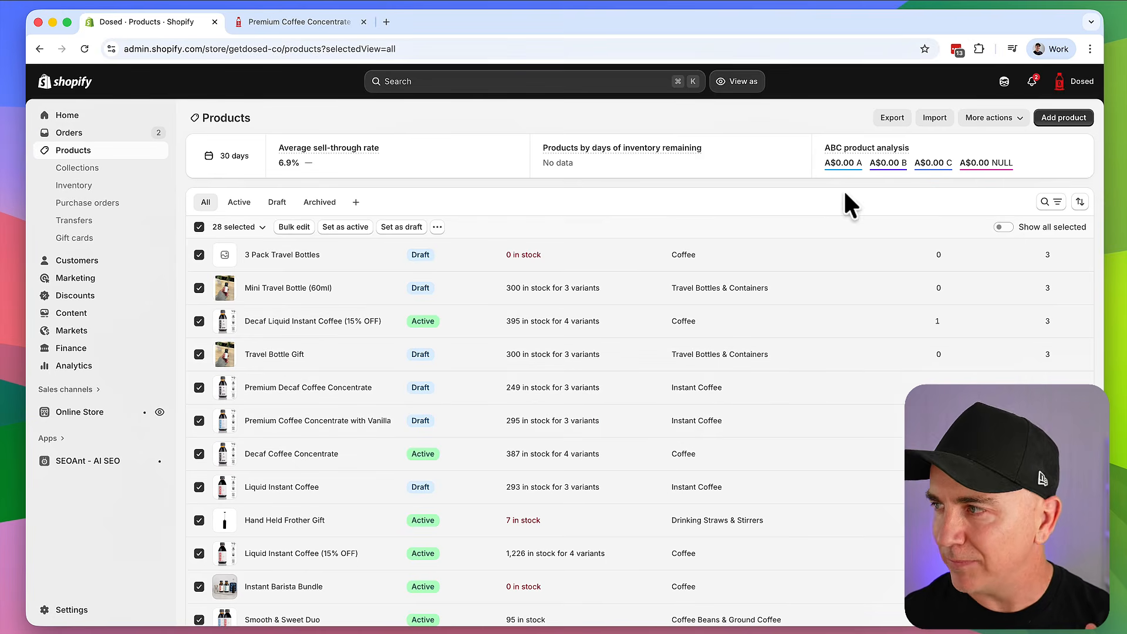
pyautogui.click(294, 227)
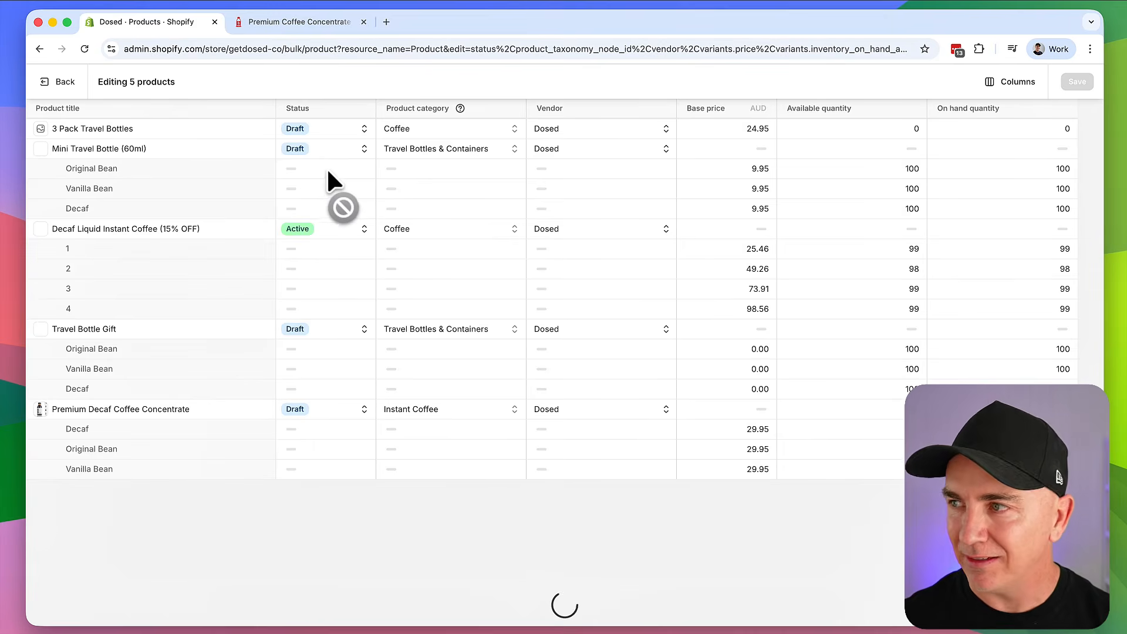
# Add the Compare-at price column and select a range of compare-at prices from 3 Pack Travel Bottles down
pyautogui.click(1019, 81)
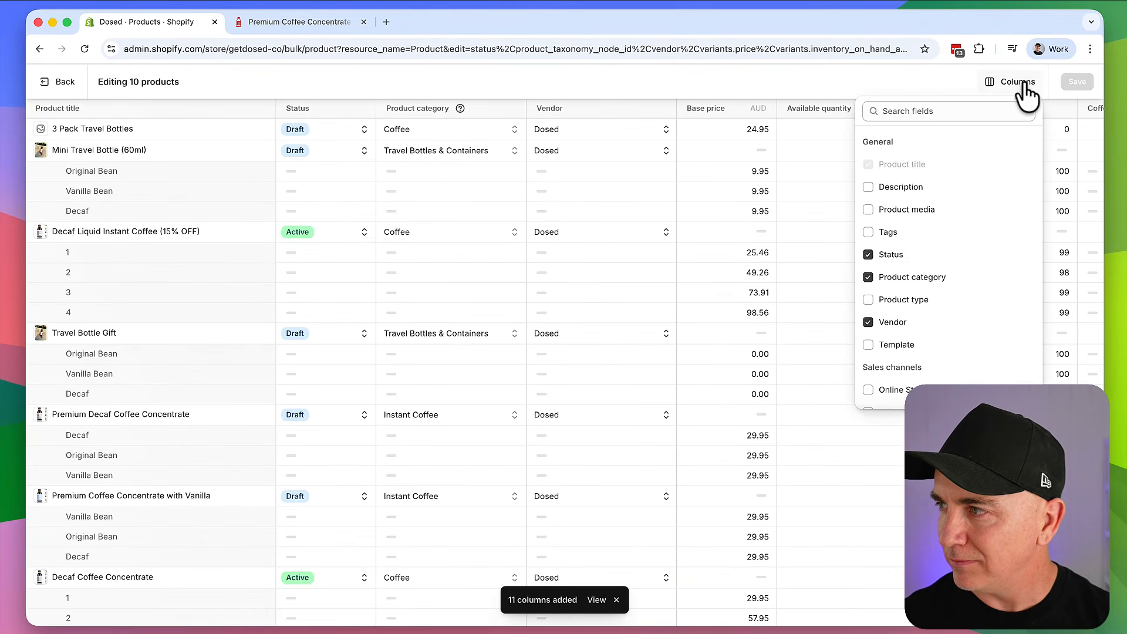
pyautogui.scroll(-1, 904, 259)
pyautogui.scroll(1, 904, 259)
pyautogui.click(914, 109)
pyautogui.write('com')
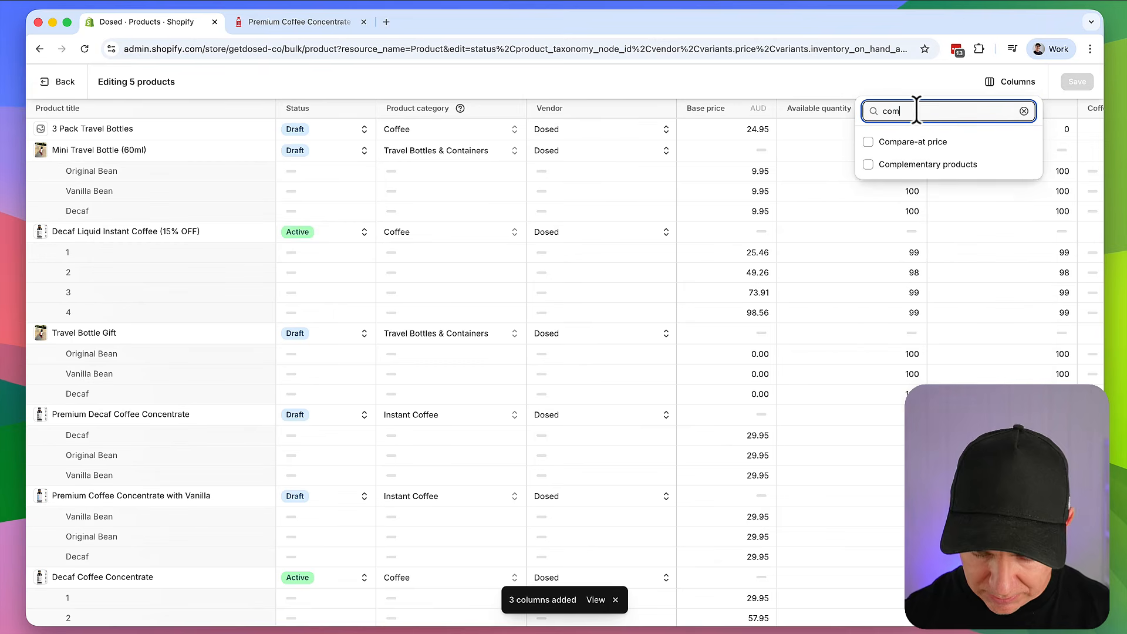
pyautogui.write('pare')
pyautogui.click(872, 141)
pyautogui.click(699, 128)
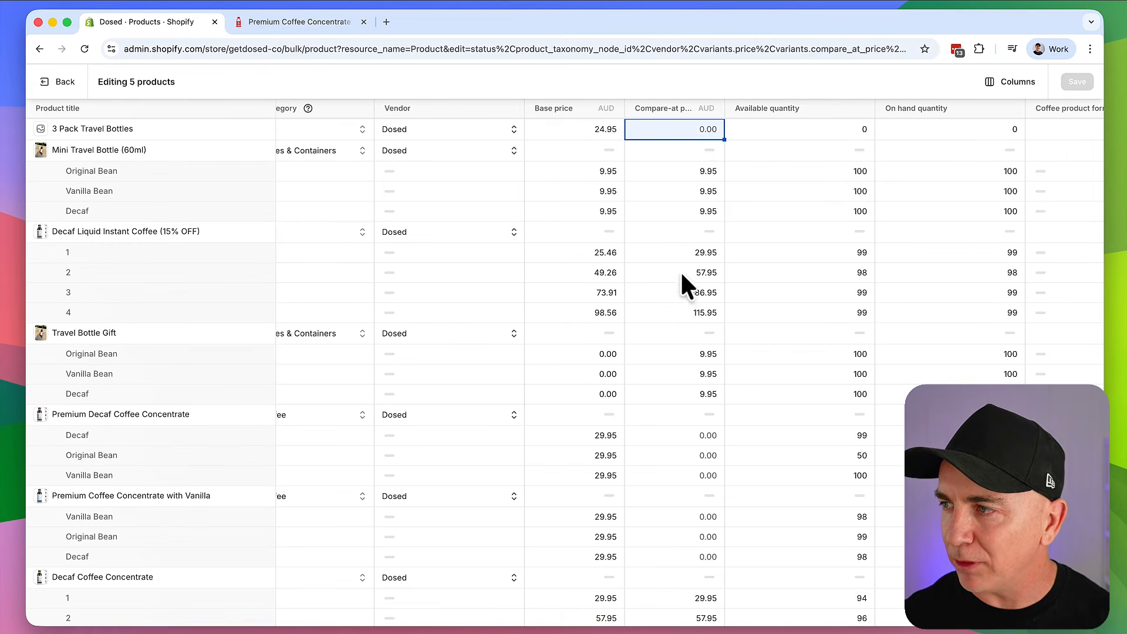
pyautogui.keyDown('shift'); pyautogui.click(685, 315); pyautogui.keyUp('shift')
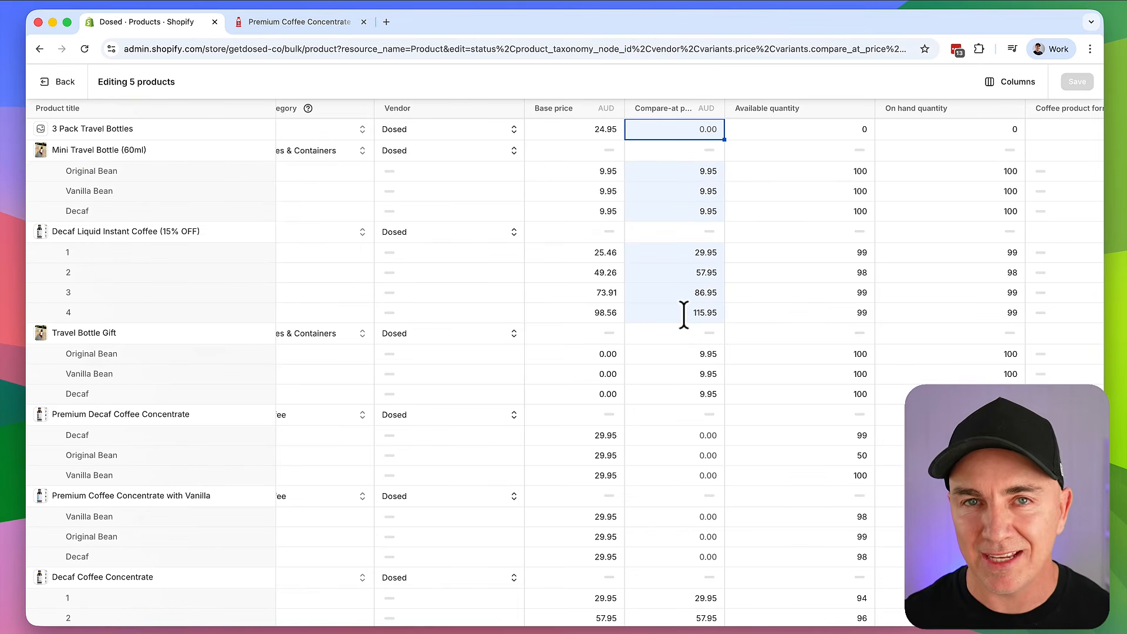